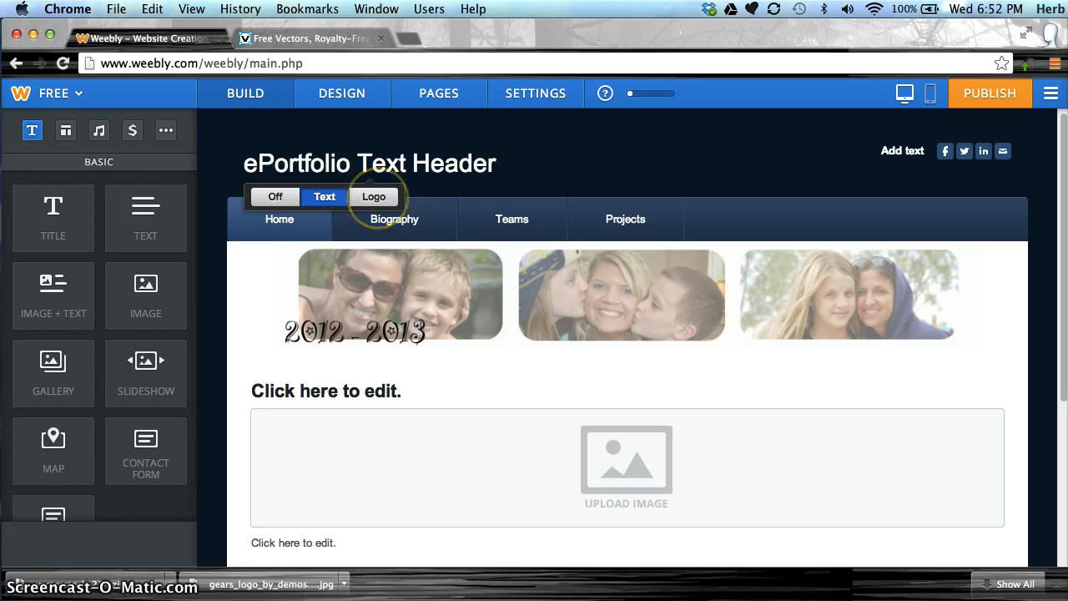
Switch the site header from text to the logo image
{"action": "left_click", "coordinate": [374, 197]}
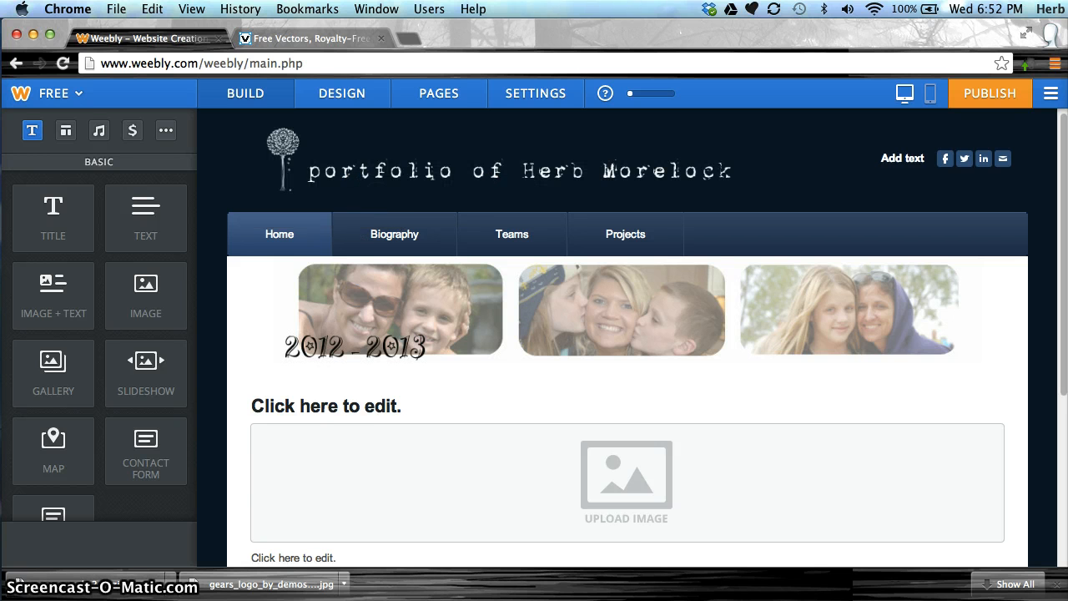
{"action": "left_click", "coordinate": [306, 191]}
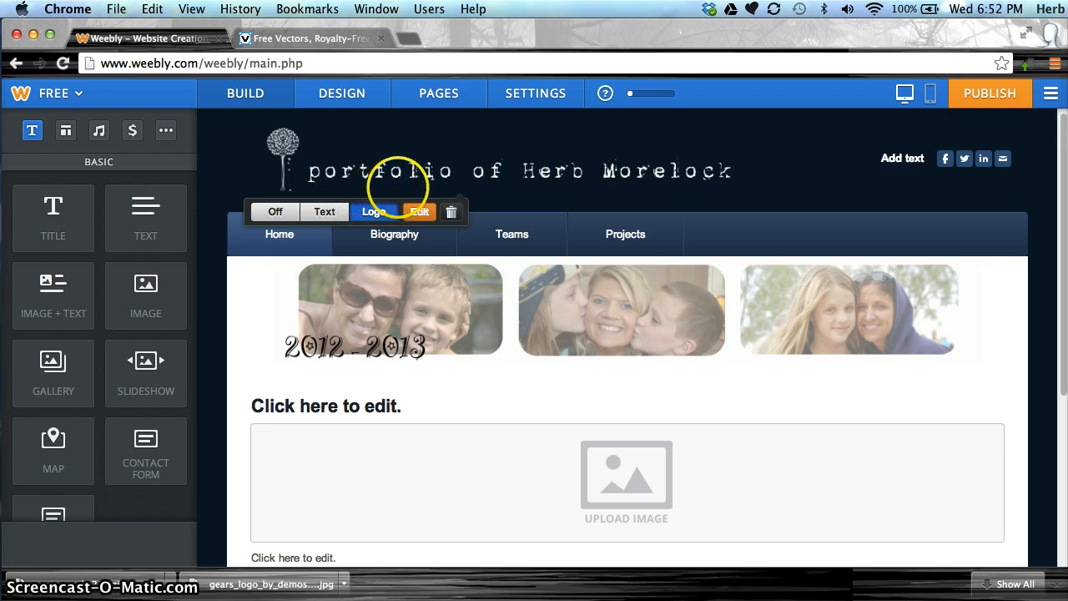
Browse the free vectors page on VectorStock and preview some of the artwork
{"action": "left_click", "coordinate": [311, 41]}
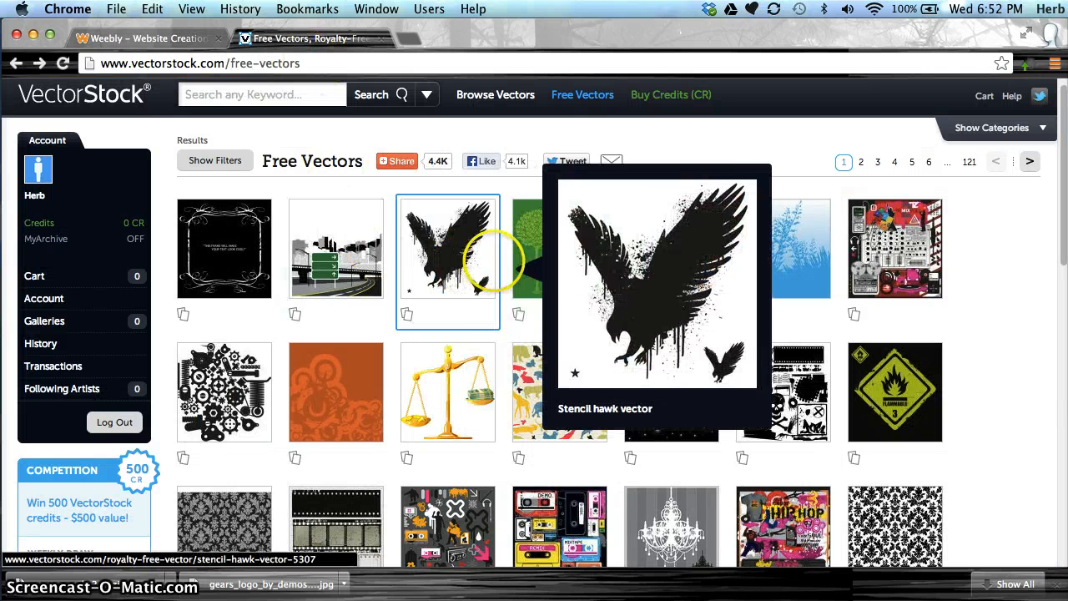
{"action": "mouse_move", "coordinate": [544, 204]}
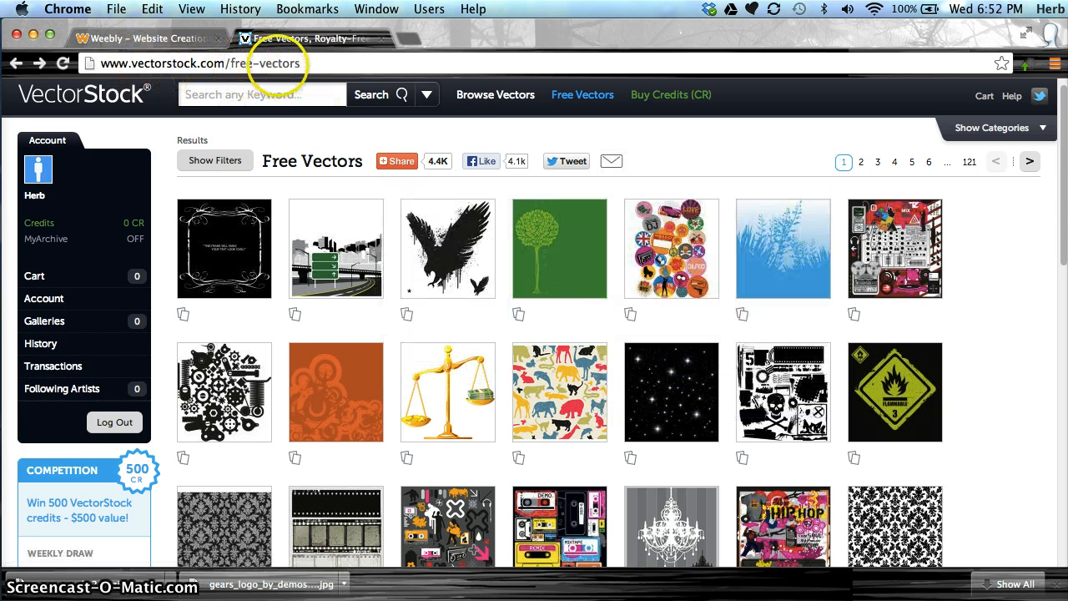
{"action": "mouse_move", "coordinate": [584, 242]}
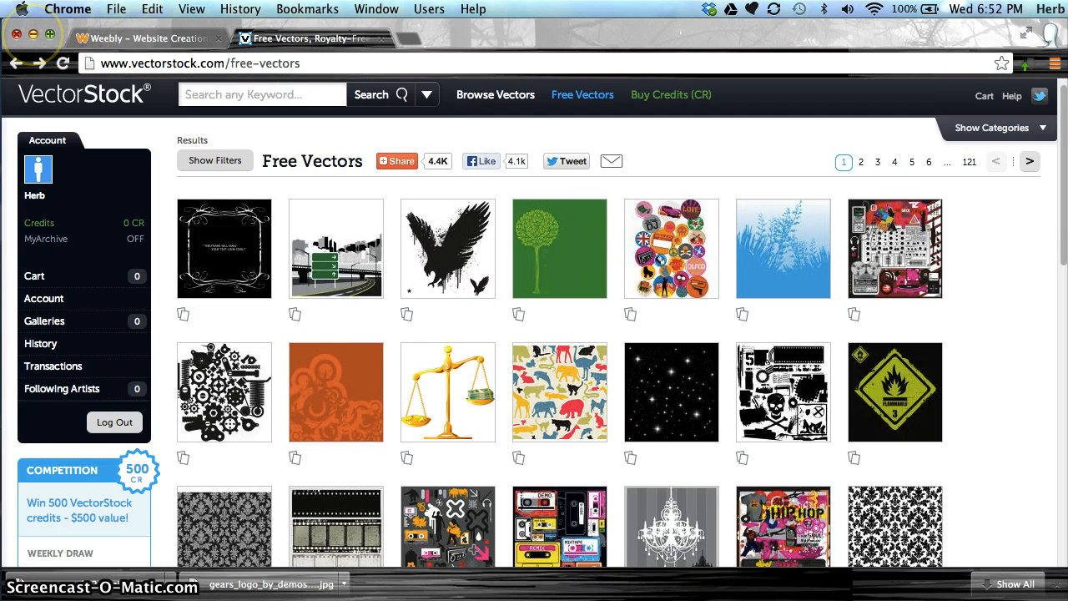
Switch to GIMP and show its hidden toolbox and layers docks
{"action": "left_click", "coordinate": [32, 34]}
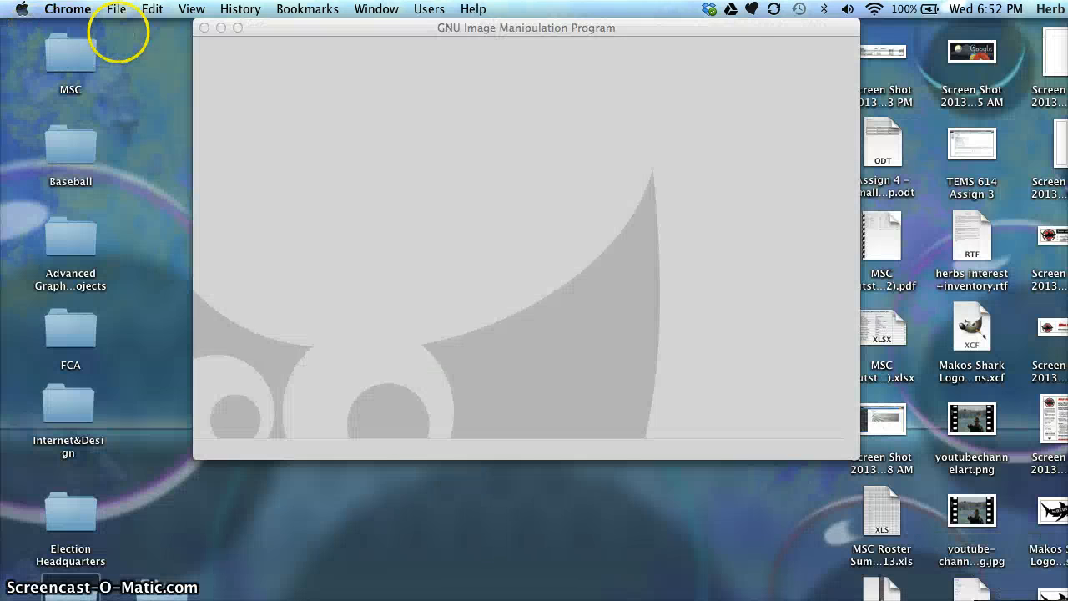
{"action": "left_click", "coordinate": [384, 10]}
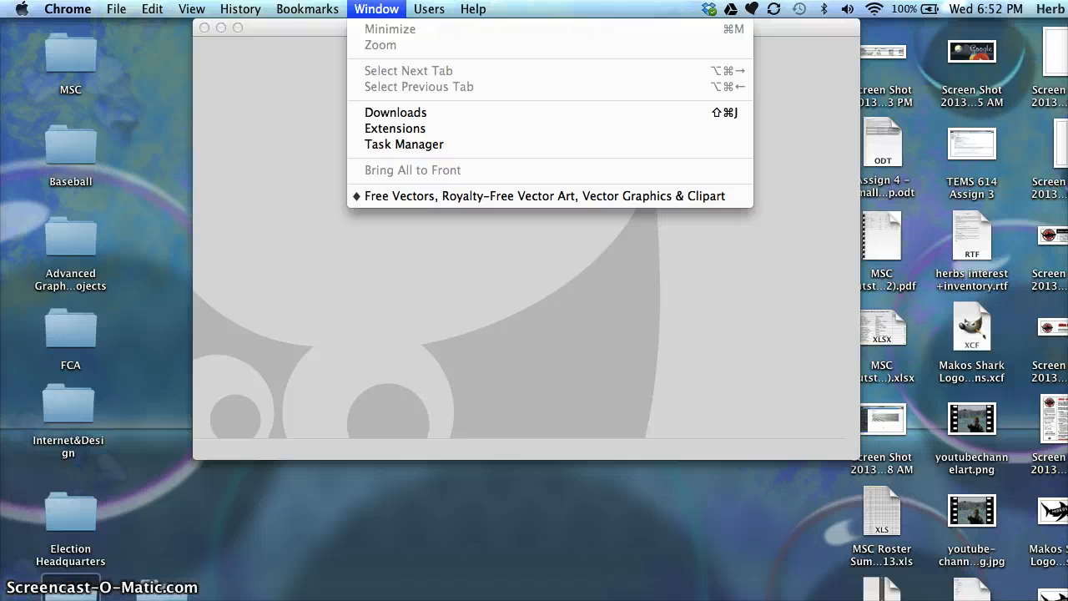
{"action": "left_click", "coordinate": [327, 39]}
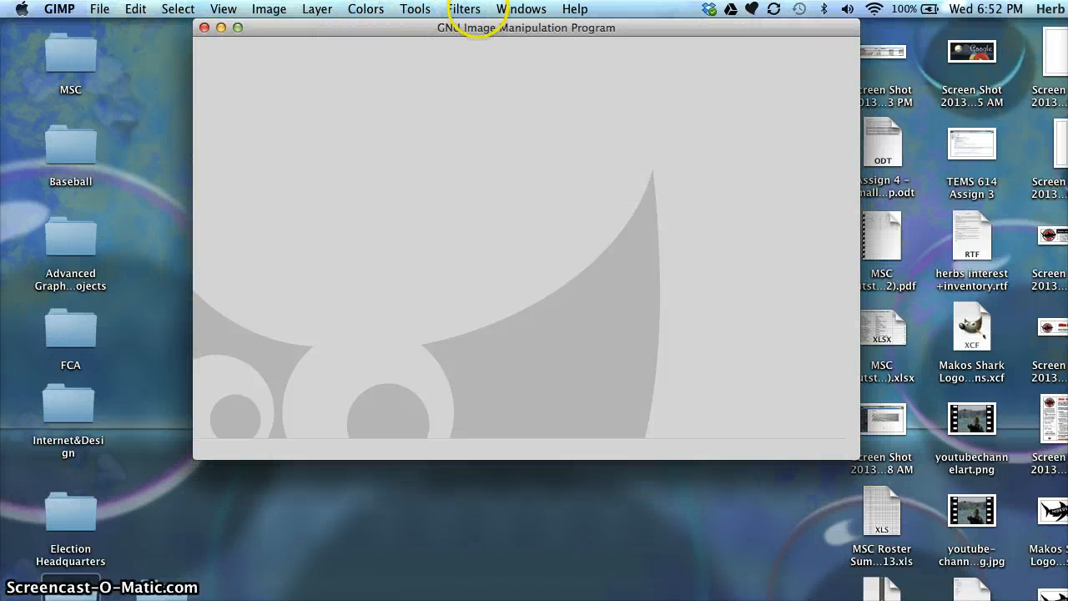
{"action": "left_click", "coordinate": [511, 10]}
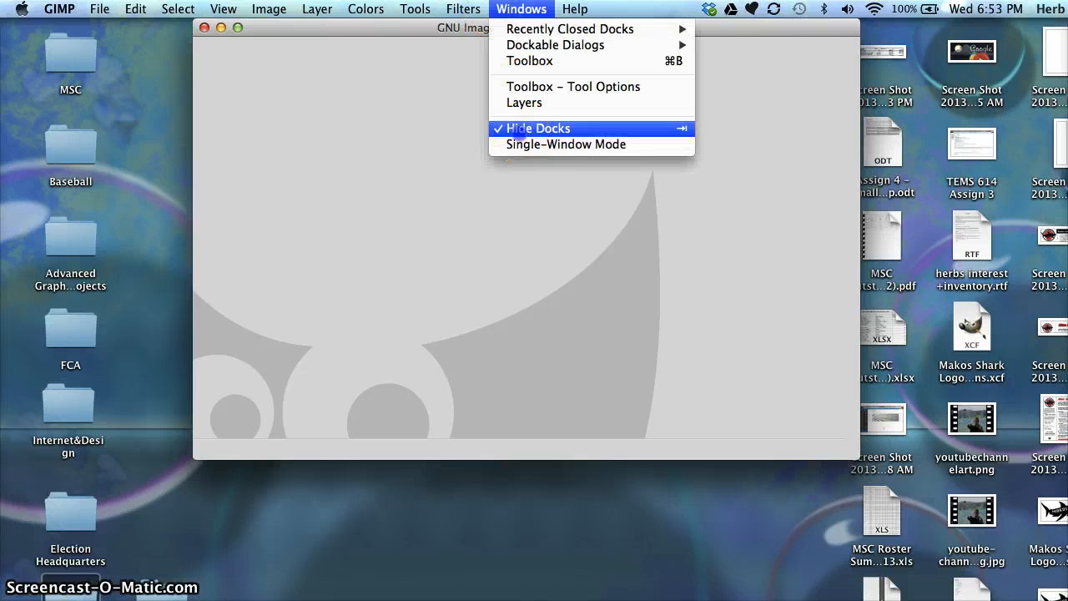
{"action": "left_click", "coordinate": [518, 130]}
Arrange the toolbox, image and Layers windows side by side on the desktop
{"action": "left_click_drag", "start_coordinate": [471, 39], "coordinate": [473, 39]}
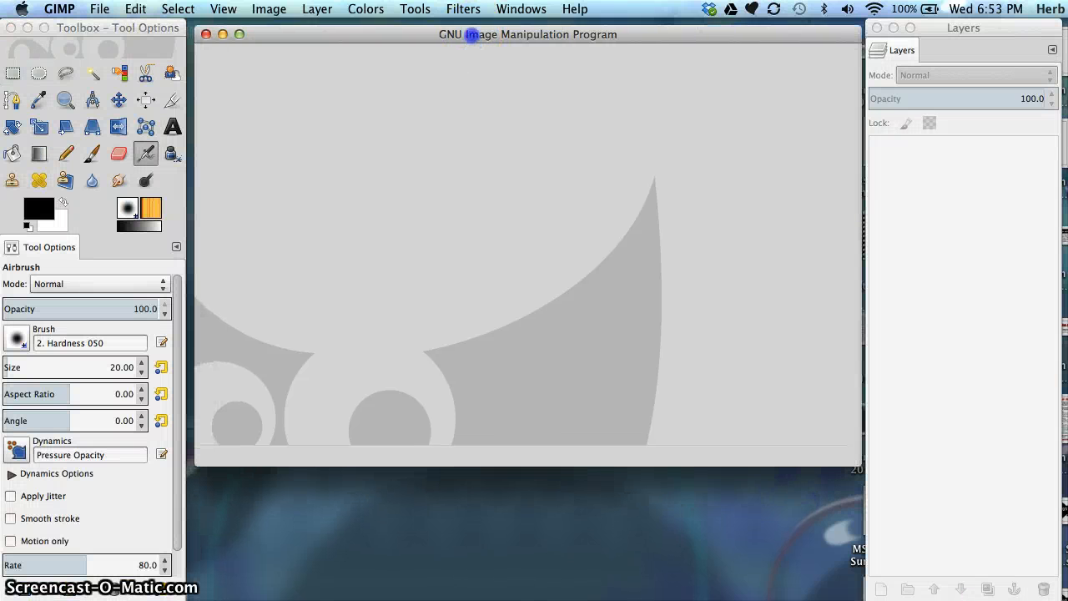
{"action": "mouse_move", "coordinate": [147, 30]}
{"action": "left_mouse_down"}
{"action": "mouse_move", "coordinate": [150, 64]}
{"action": "mouse_move", "coordinate": [152, 32]}
{"action": "left_mouse_up"}
{"action": "left_click_drag", "start_coordinate": [330, 32], "coordinate": [332, 34]}
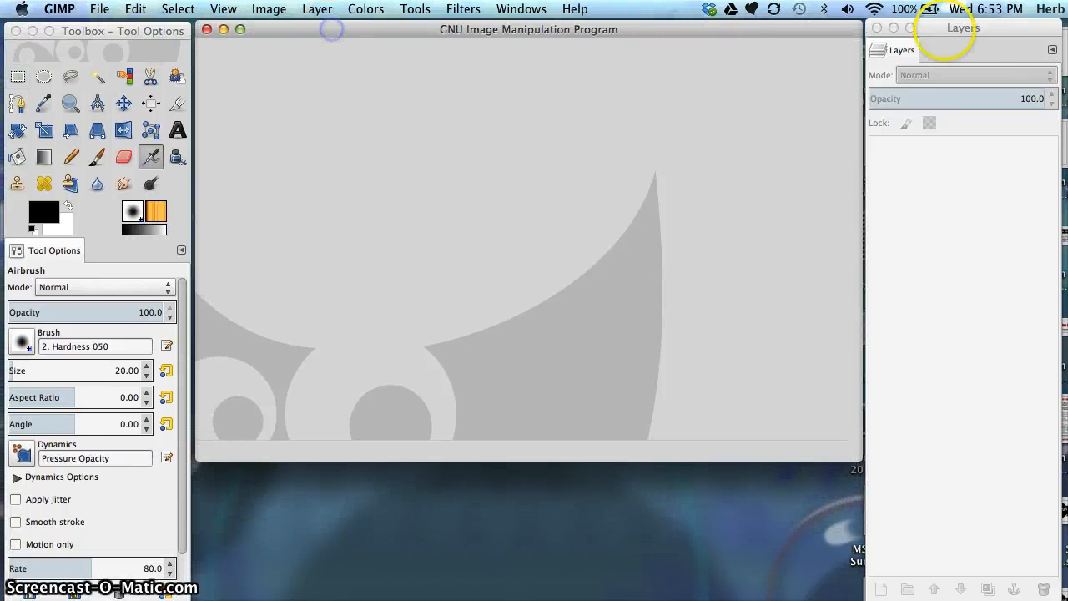
{"action": "mouse_move", "coordinate": [973, 28]}
{"action": "left_mouse_down"}
{"action": "mouse_move", "coordinate": [975, 57]}
{"action": "mouse_move", "coordinate": [978, 30]}
{"action": "left_mouse_up"}
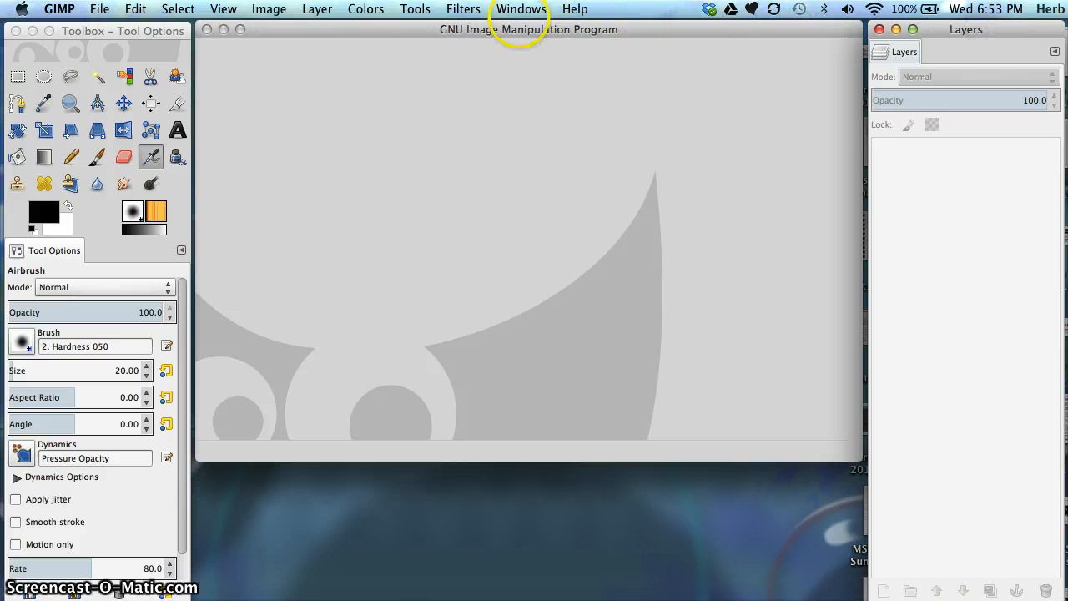
Turn on single-window mode and move the combined window so the toolbox and layers docks fit on screen
{"action": "left_click", "coordinate": [521, 10]}
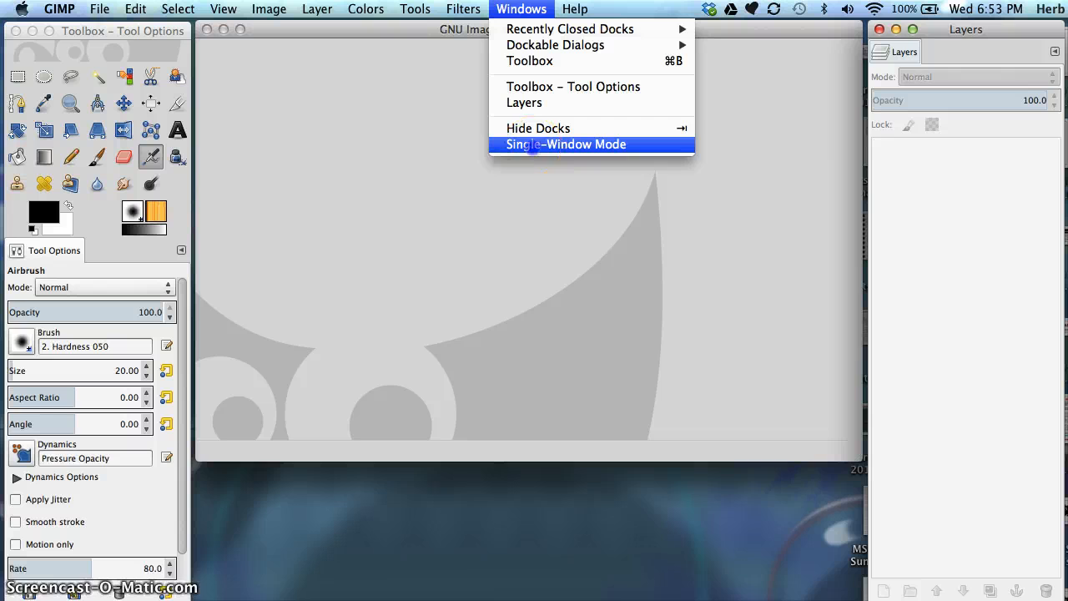
{"action": "left_click", "coordinate": [532, 145]}
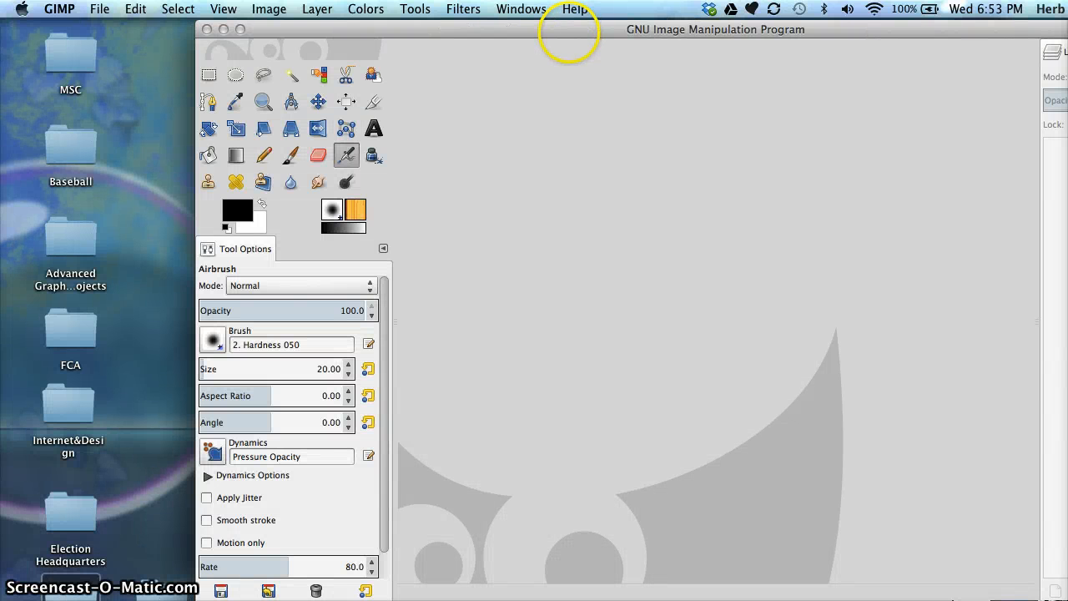
{"action": "left_click_drag", "start_coordinate": [568, 34], "coordinate": [384, 33]}
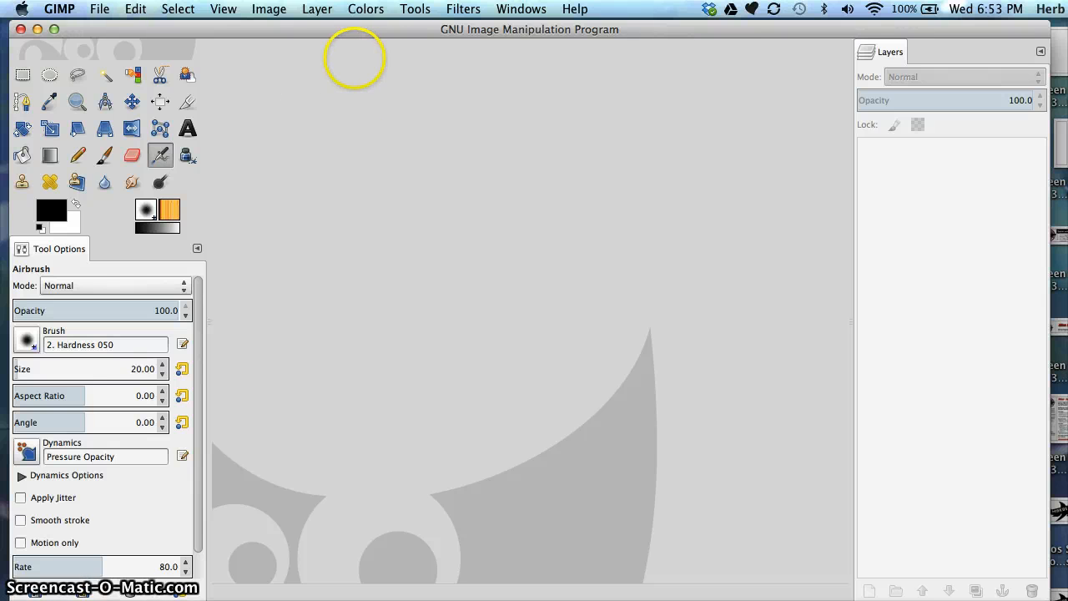
Create a new image from the Web banner huge 728x90 template, filled with Transparency
{"action": "left_click", "coordinate": [99, 8]}
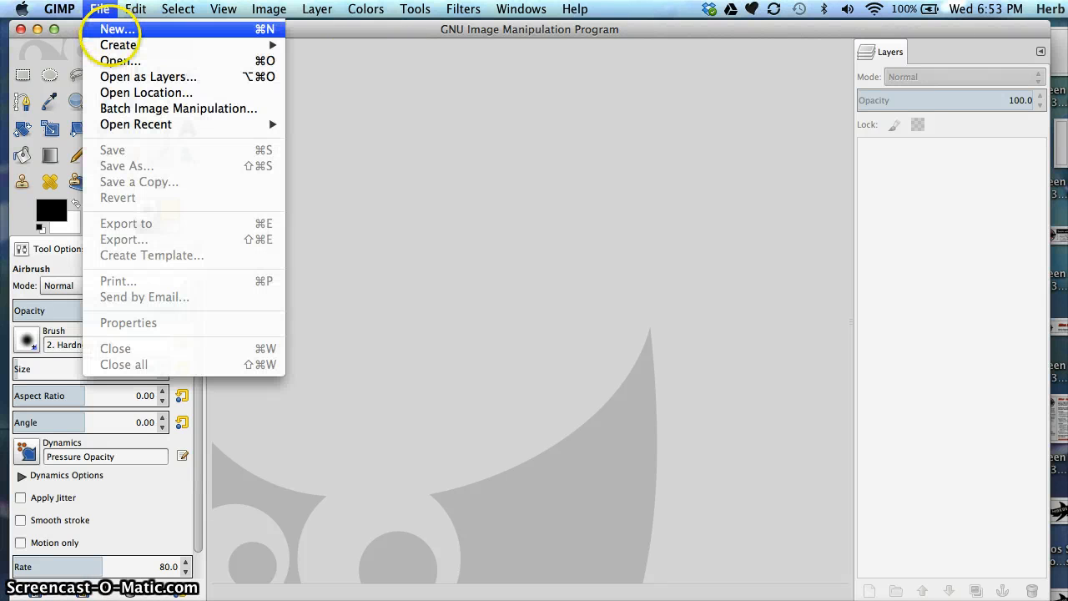
{"action": "left_click", "coordinate": [117, 29]}
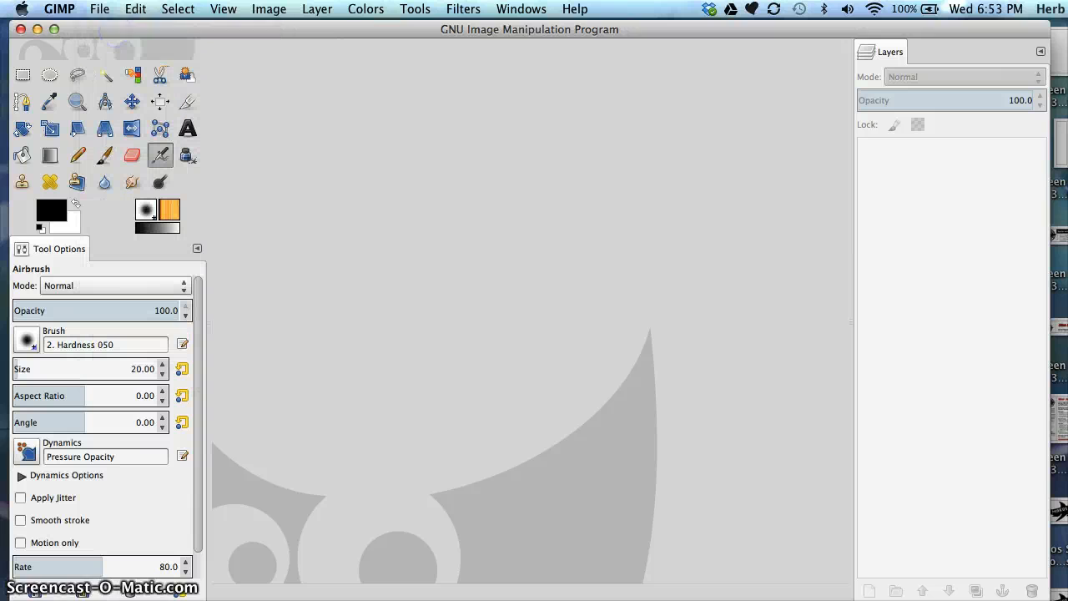
{"action": "left_click_drag", "start_coordinate": [595, 59], "coordinate": [558, 408]}
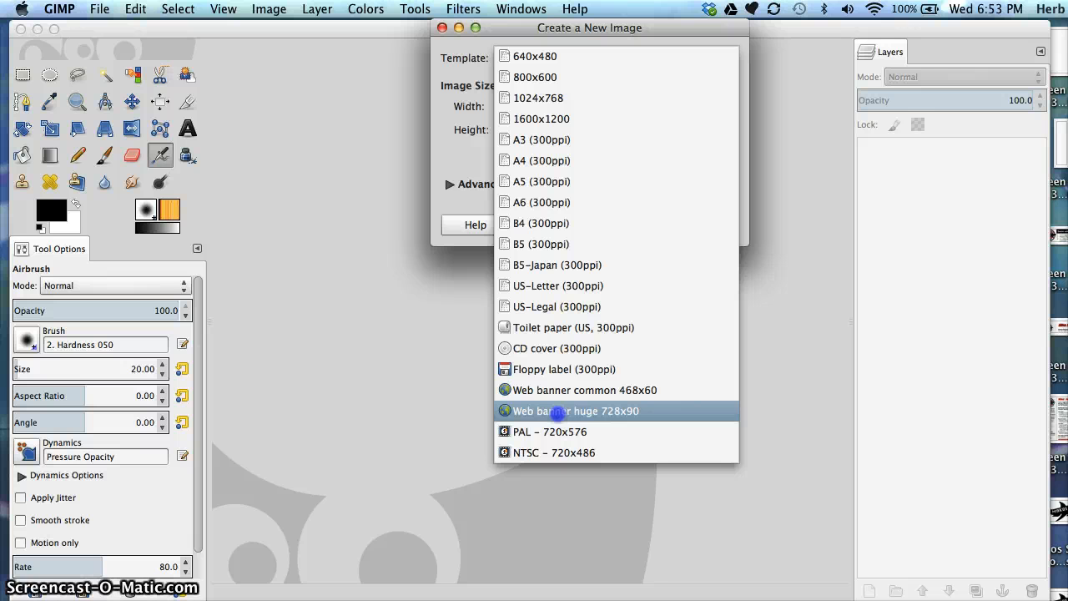
{"action": "left_click_drag", "start_coordinate": [557, 413], "coordinate": [557, 413]}
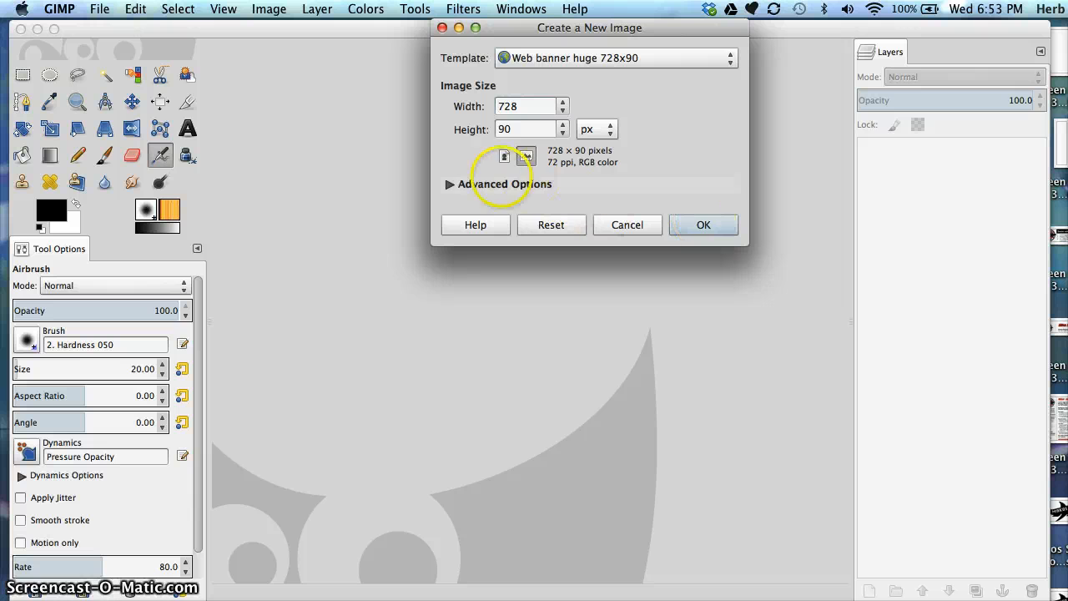
{"action": "left_click", "coordinate": [449, 185]}
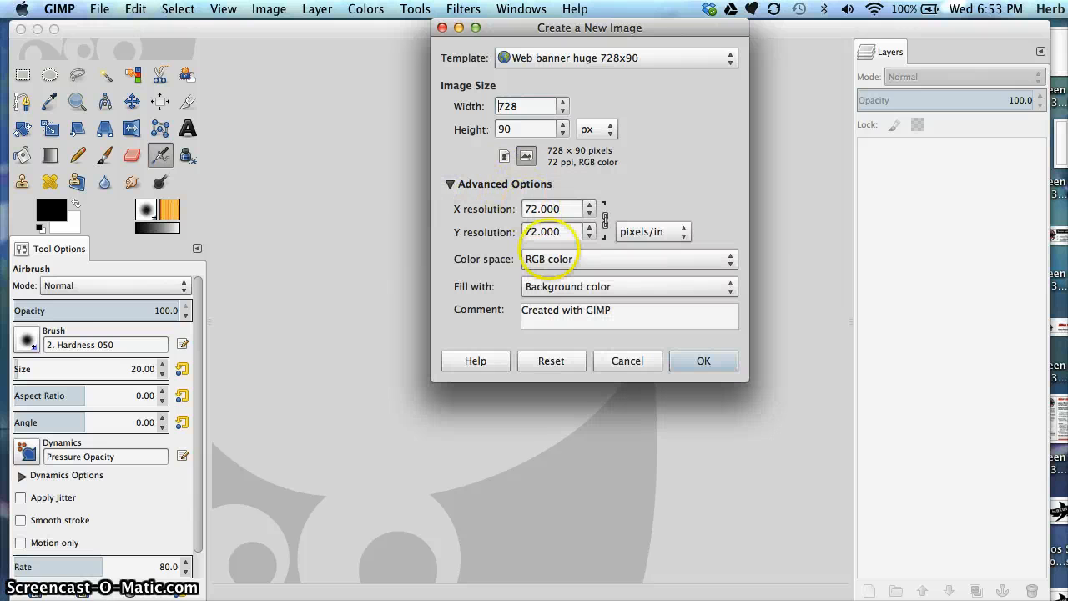
{"action": "left_click", "coordinate": [555, 286]}
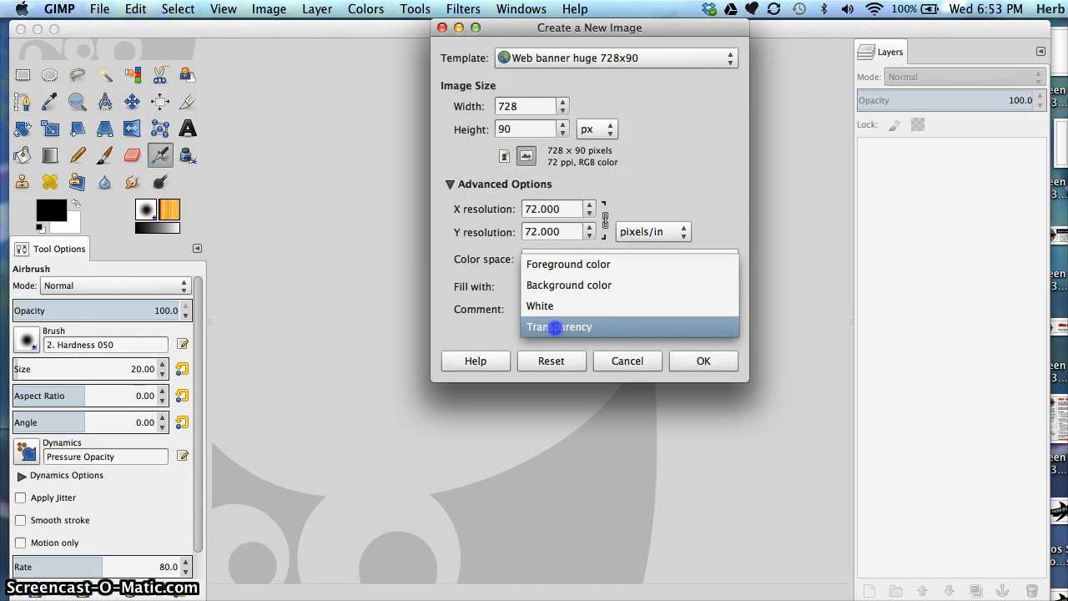
{"action": "left_click", "coordinate": [557, 327]}
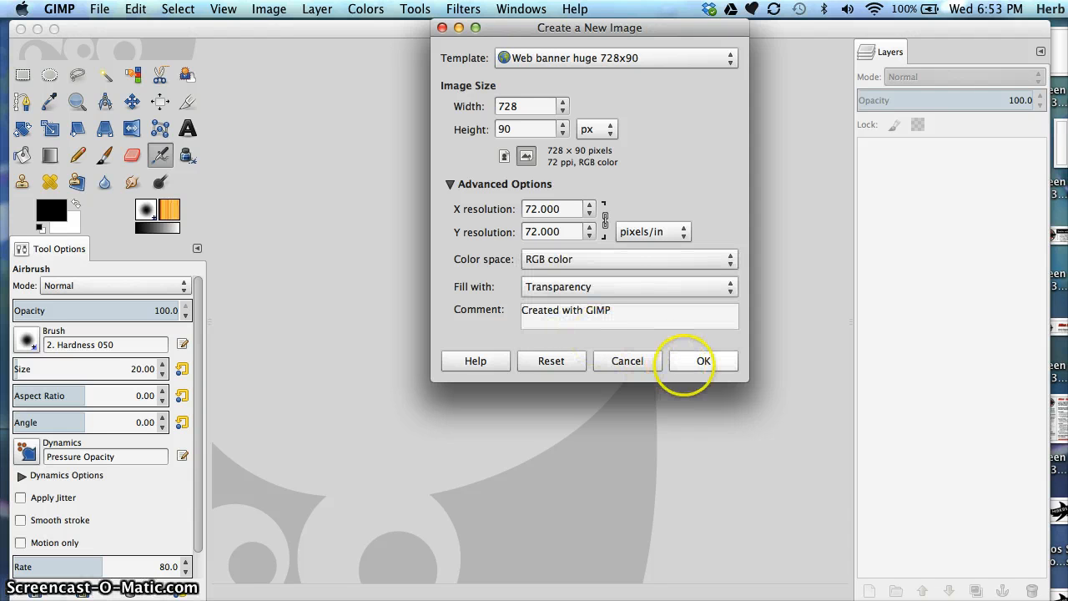
{"action": "left_click", "coordinate": [685, 362]}
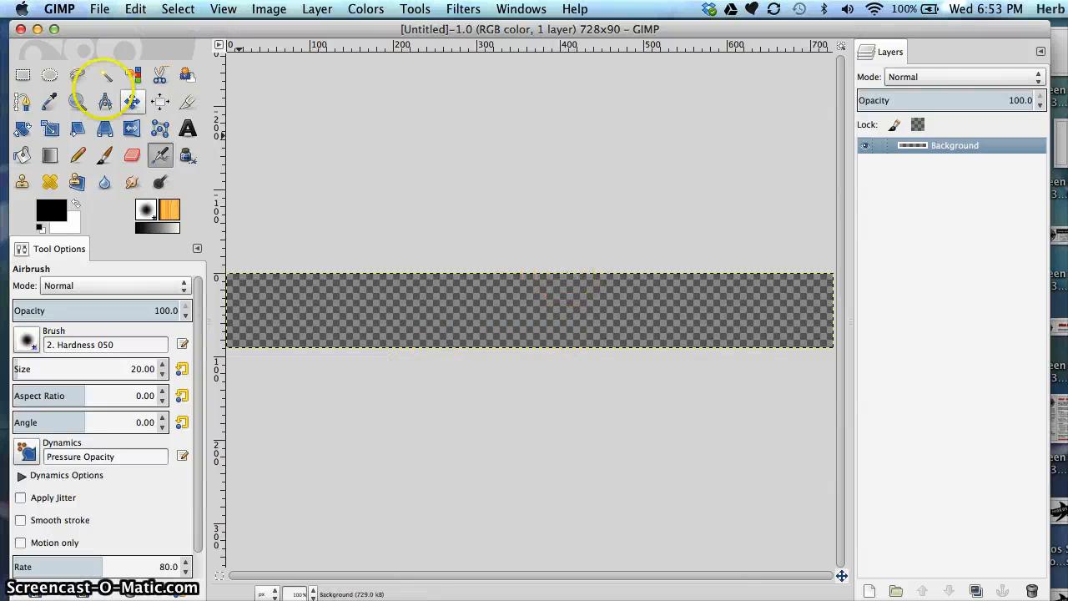
Switch to the browser to examine the existing logo in the Weebly site header, then return to the blank banner in GIMP
{"action": "left_click", "coordinate": [37, 29]}
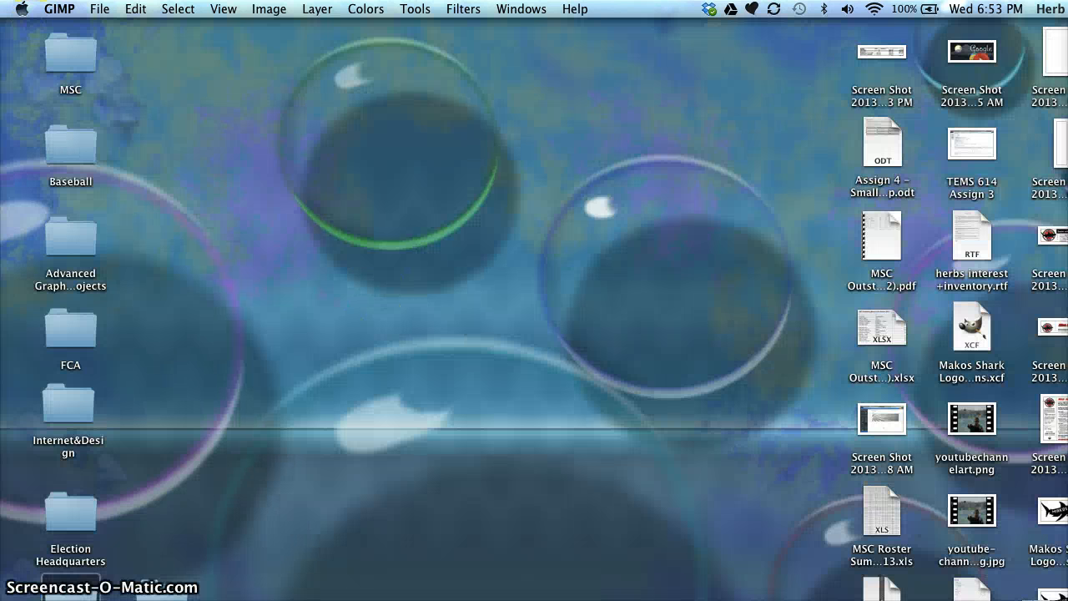
{"action": "left_click", "coordinate": [802, 600]}
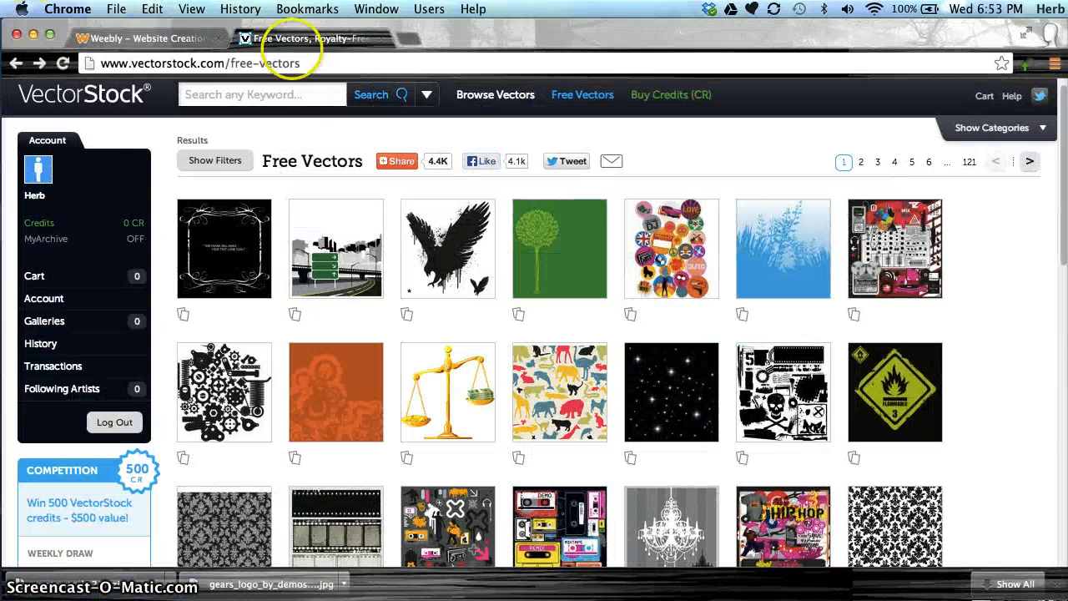
{"action": "left_click", "coordinate": [101, 37]}
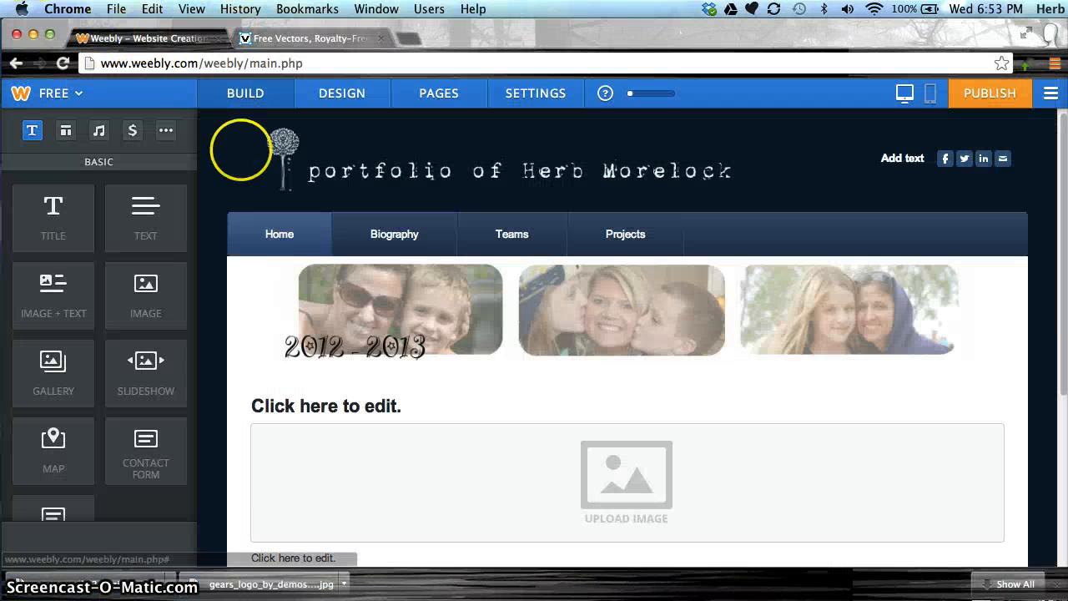
{"action": "left_click", "coordinate": [275, 158]}
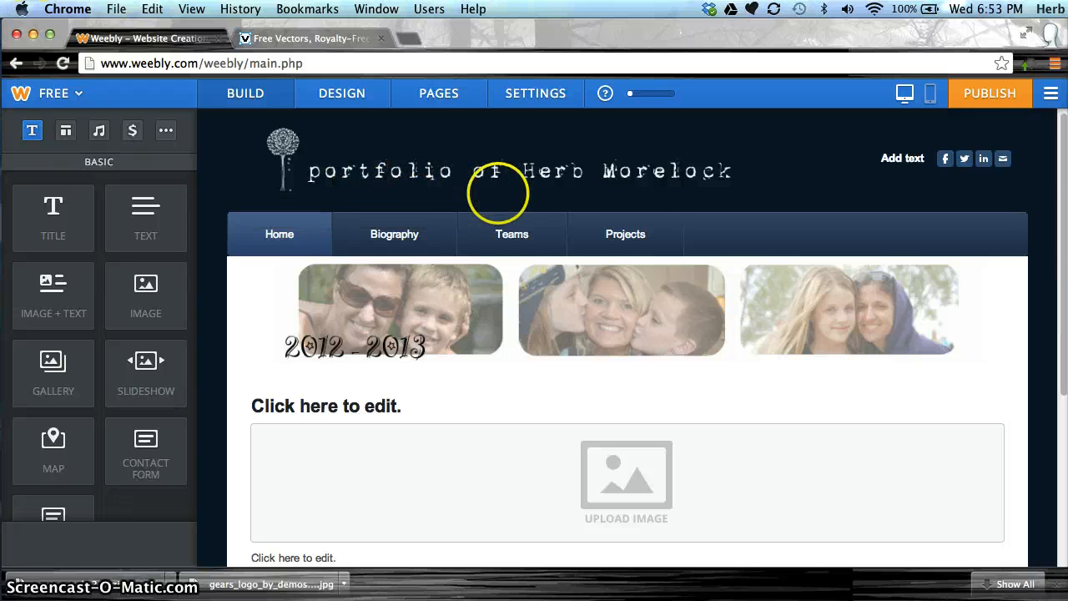
{"action": "mouse_move", "coordinate": [499, 187]}
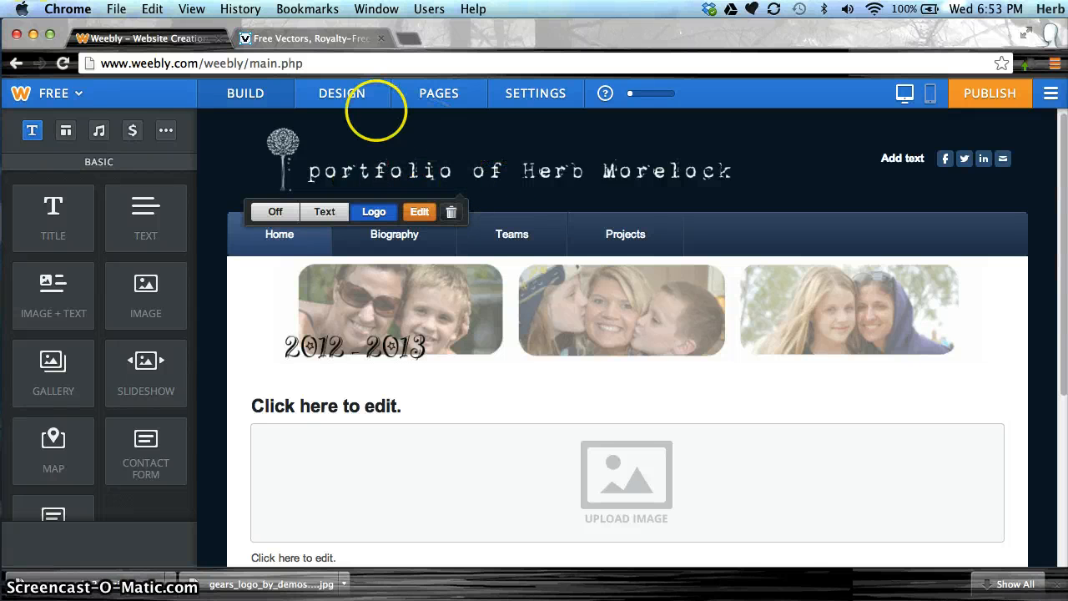
{"action": "left_click", "coordinate": [33, 34]}
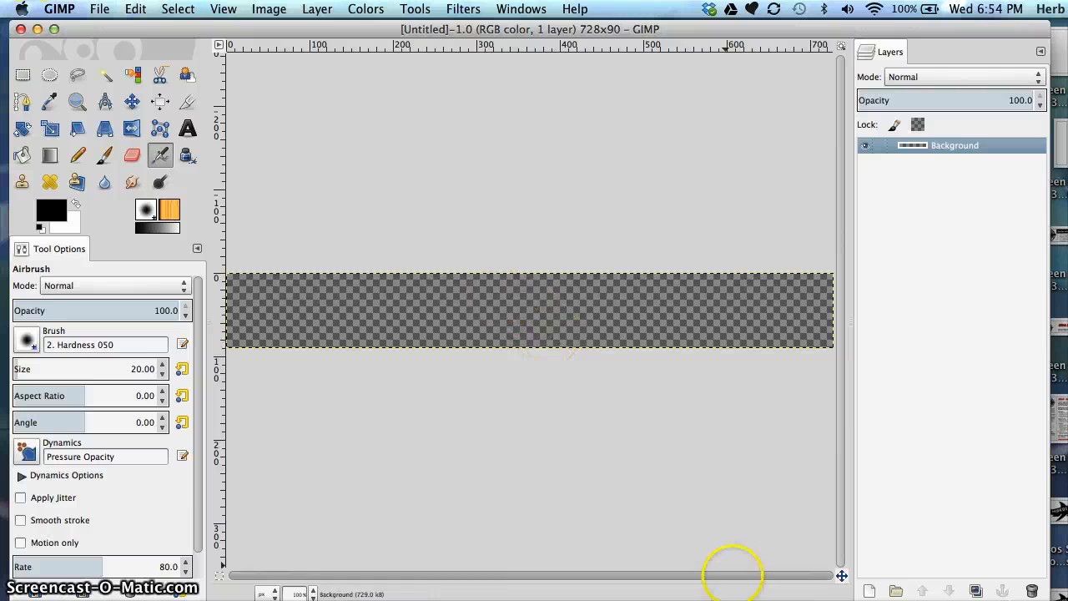
{"action": "left_click", "coordinate": [985, 599]}
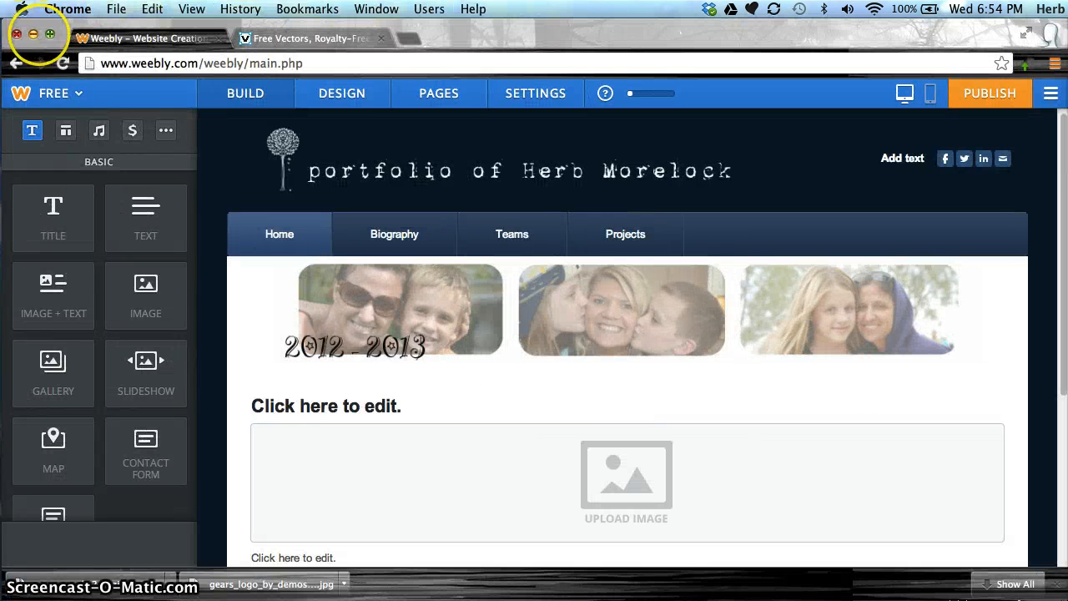
{"action": "left_click", "coordinate": [35, 34]}
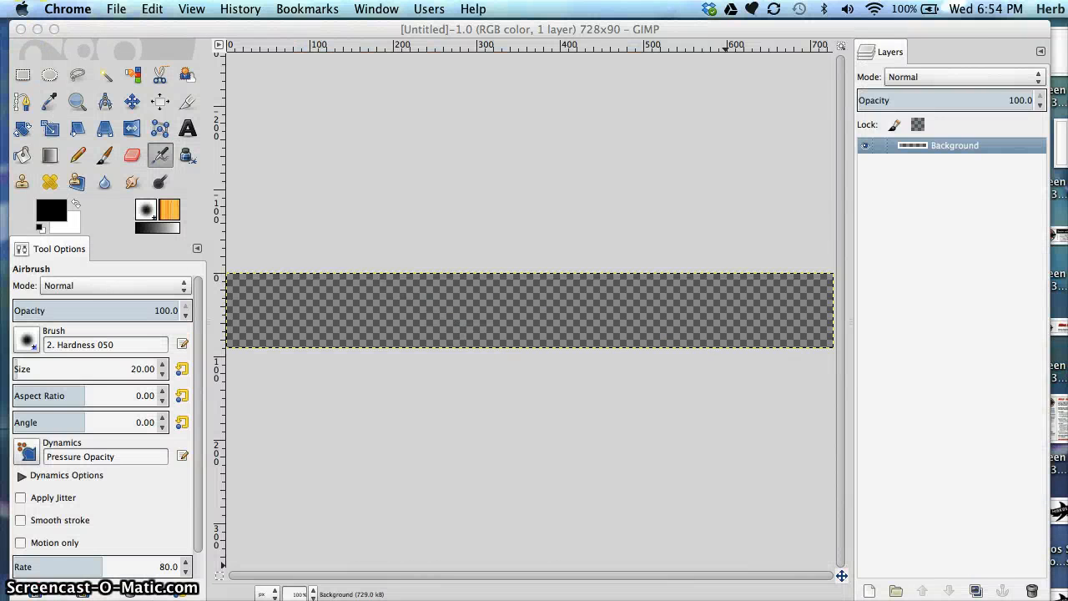
Add vectorstock_214.jpg from the vectorstock_214 folder in Downloads to the blank banner image in GIMP
{"action": "left_click", "coordinate": [960, 599]}
{"action": "left_click_drag", "start_coordinate": [574, 117], "coordinate": [424, 113]}
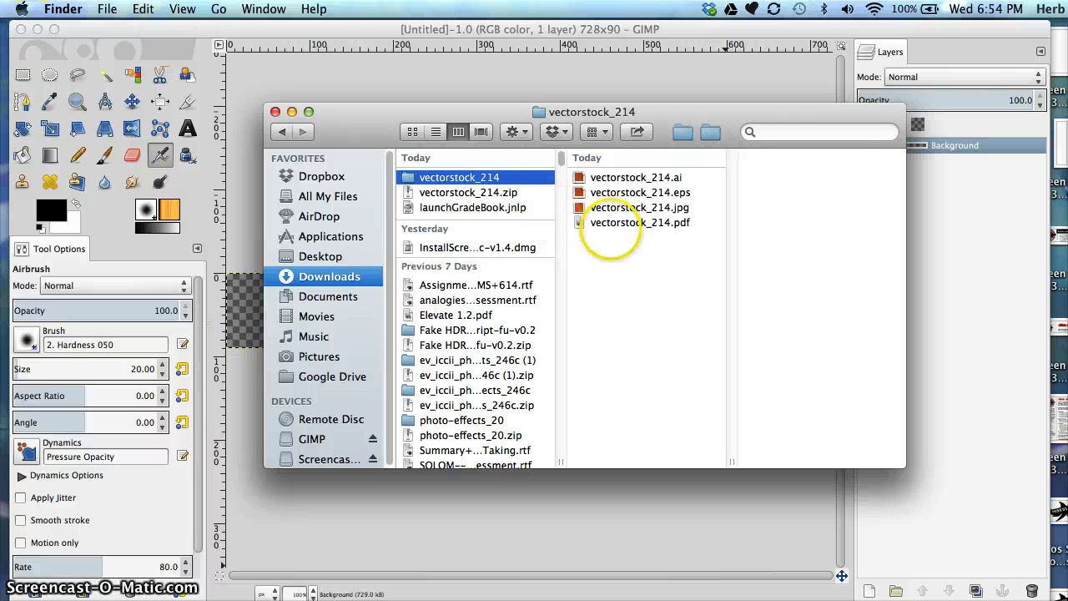
{"action": "left_click", "coordinate": [606, 208]}
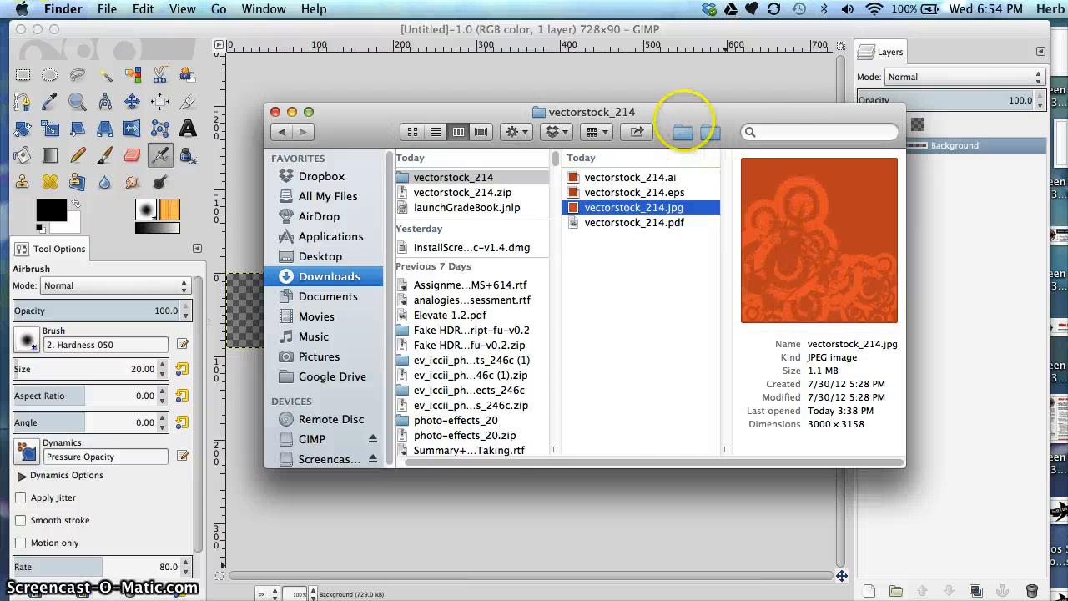
{"action": "left_click_drag", "start_coordinate": [686, 114], "coordinate": [870, 117]}
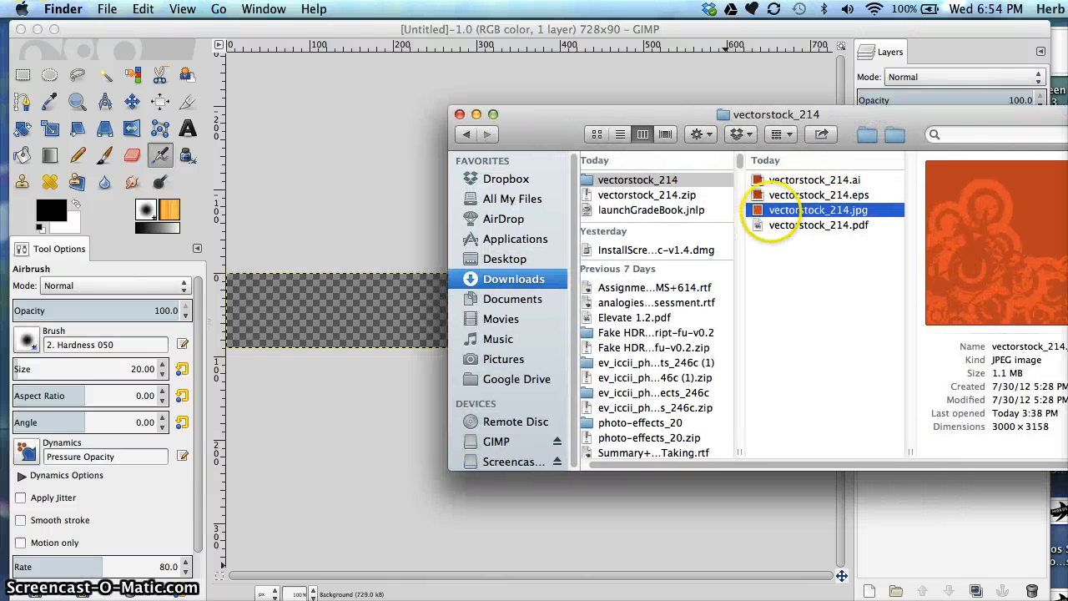
{"action": "left_click_drag", "start_coordinate": [758, 209], "coordinate": [322, 308]}
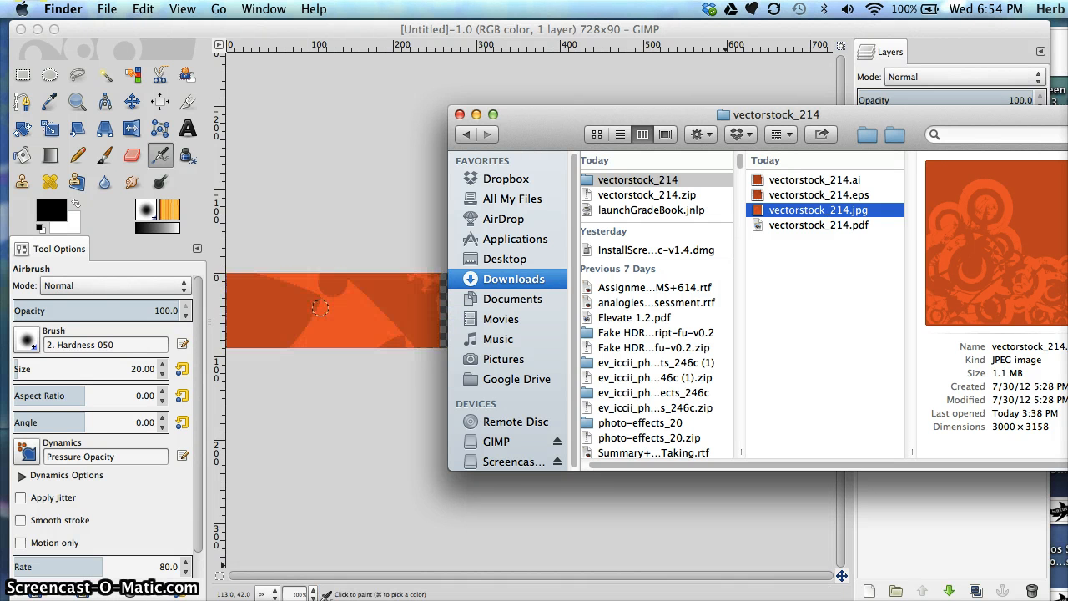
Put the Finder window away and begin scaling the vectorstock_214.jpg layer with its aspect ratio locked
{"action": "left_click", "coordinate": [476, 113]}
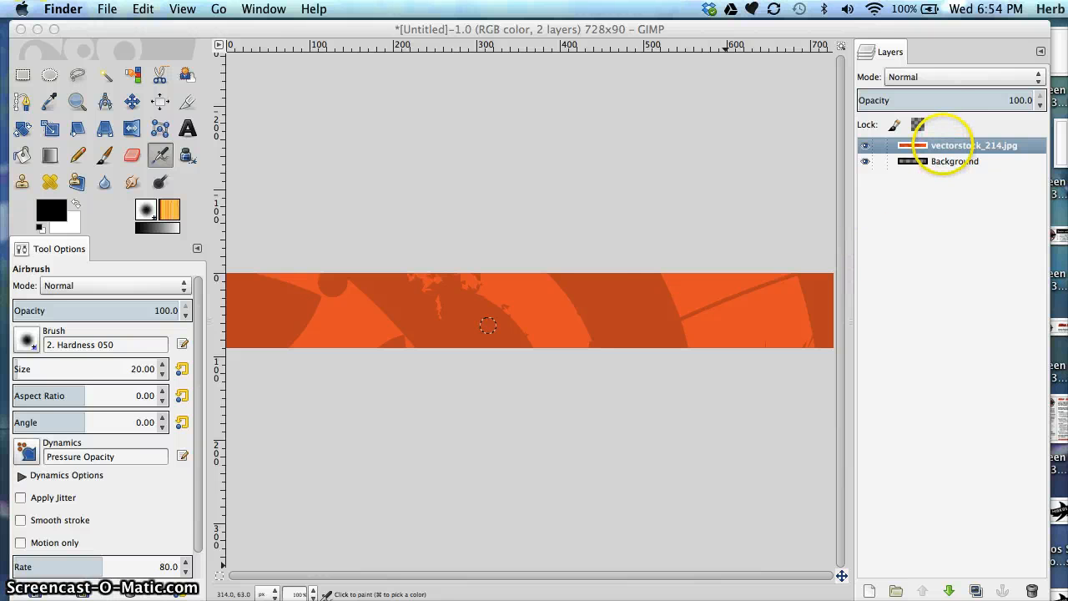
{"action": "left_click", "coordinate": [941, 145]}
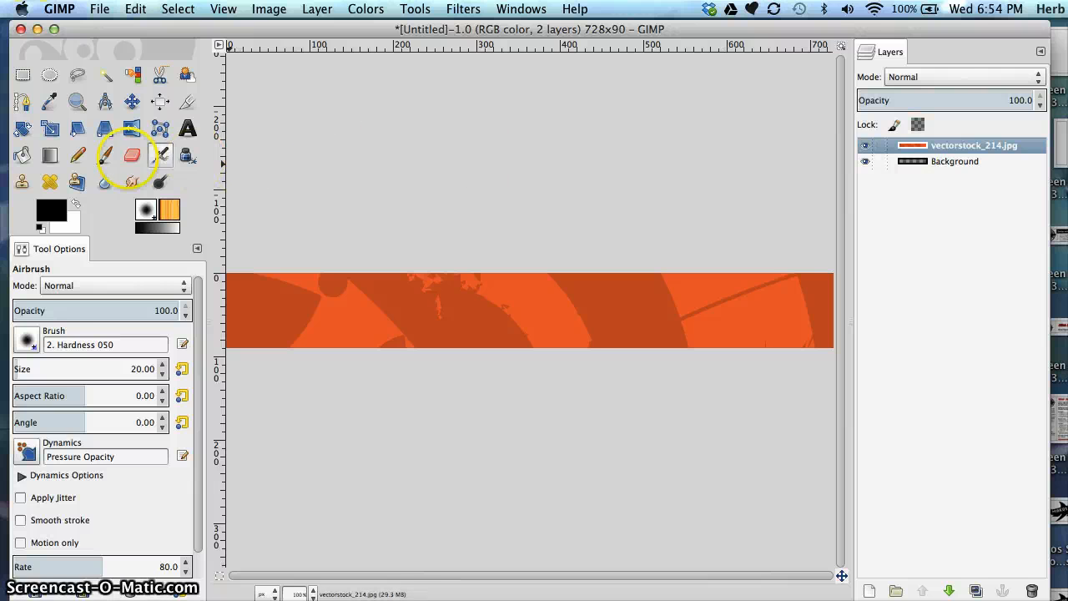
{"action": "left_click", "coordinate": [50, 128]}
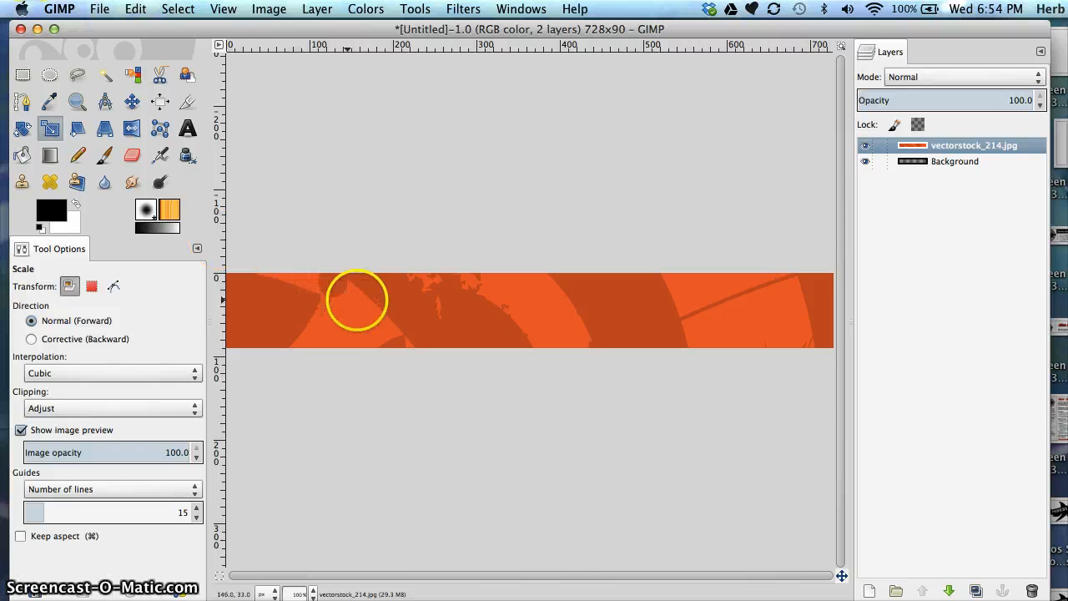
{"action": "left_click", "coordinate": [379, 305]}
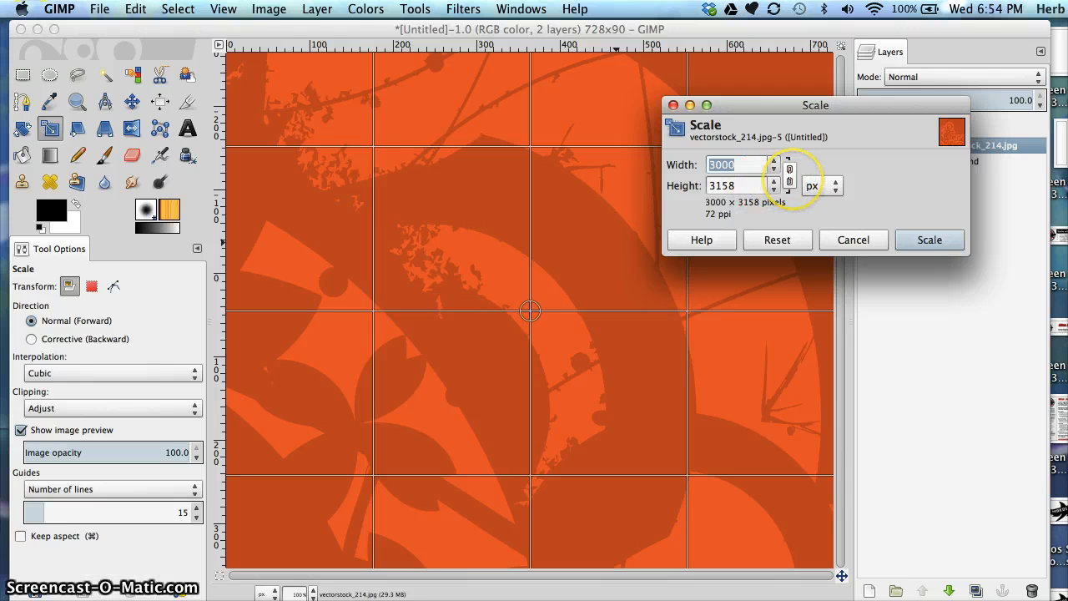
{"action": "left_click", "coordinate": [789, 177]}
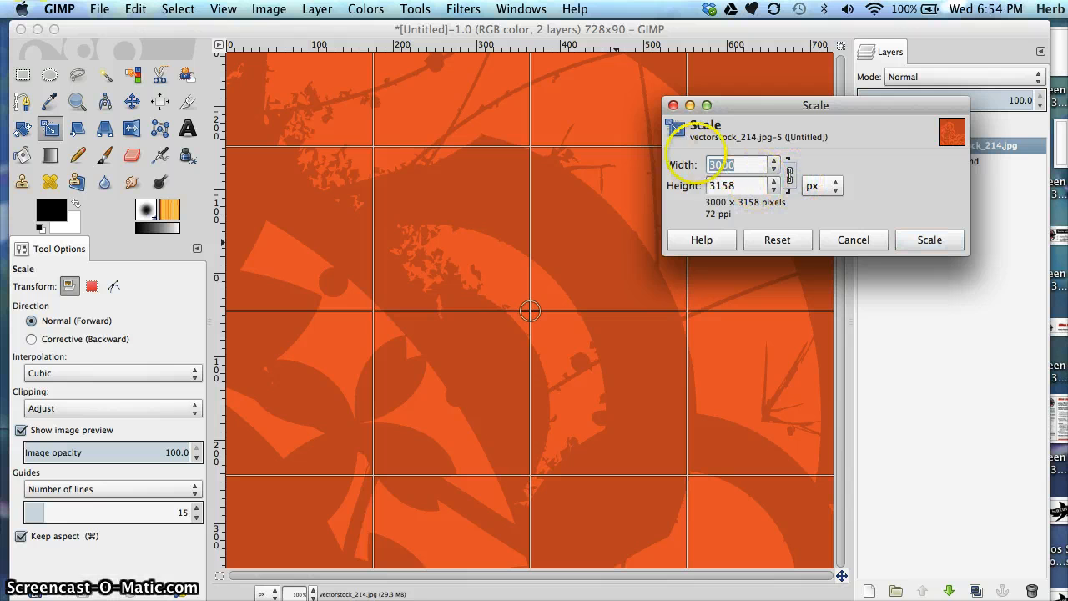
Shrink the orange artwork proportionally to about 167 × 176 px on the canvas
{"action": "left_click_drag", "start_coordinate": [620, 146], "coordinate": [376, 427]}
{"action": "left_click_drag", "start_coordinate": [330, 457], "coordinate": [272, 540]}
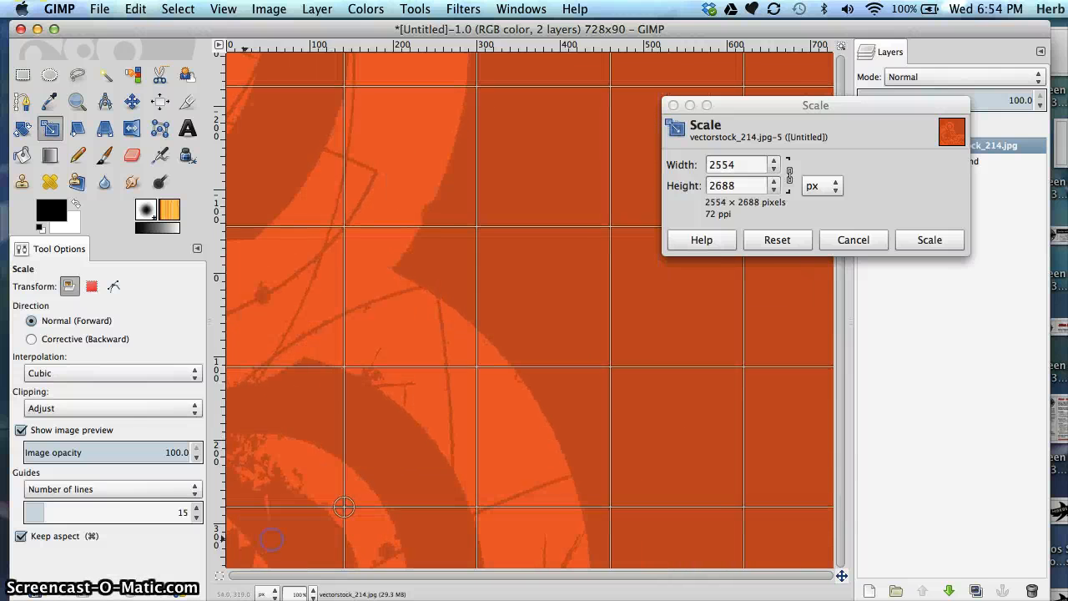
{"action": "left_click_drag", "start_coordinate": [361, 438], "coordinate": [710, 164]}
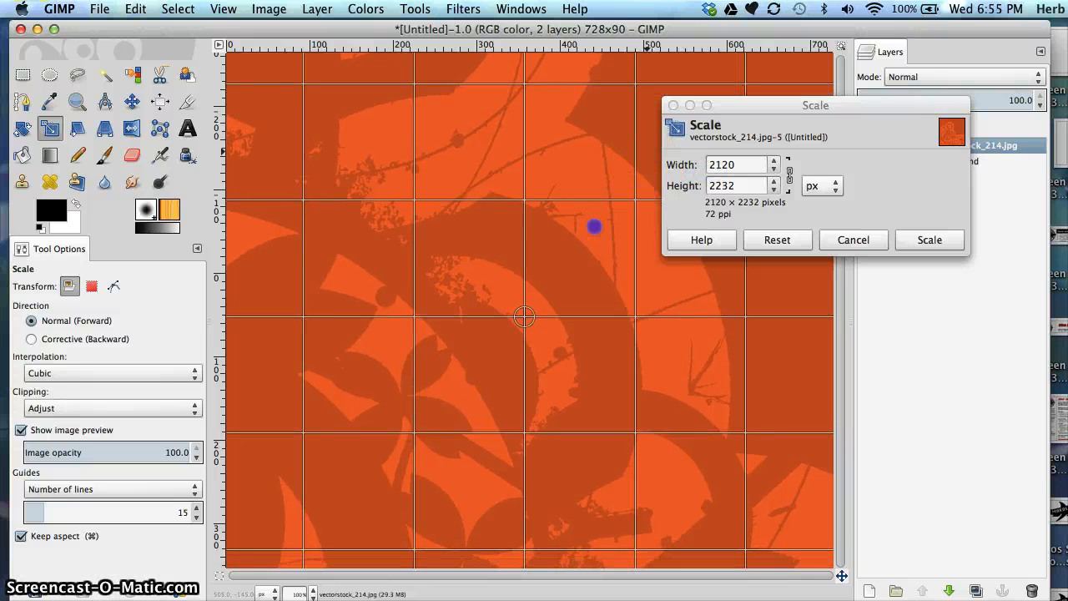
{"action": "left_click_drag", "start_coordinate": [455, 431], "coordinate": [351, 460]}
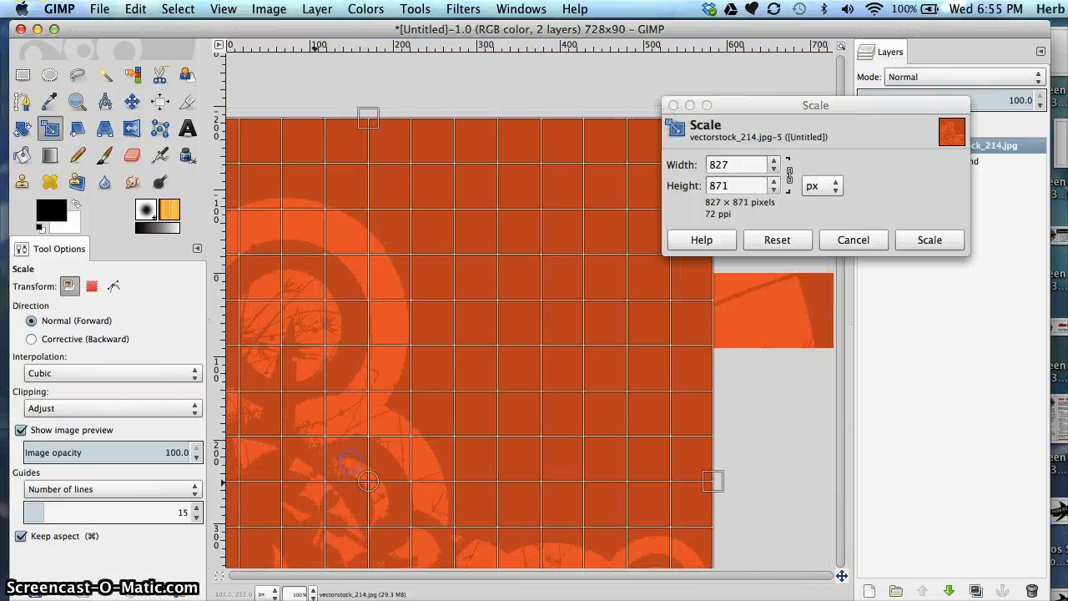
{"action": "left_click_drag", "start_coordinate": [249, 522], "coordinate": [458, 332]}
{"action": "left_click_drag", "start_coordinate": [398, 436], "coordinate": [455, 388]}
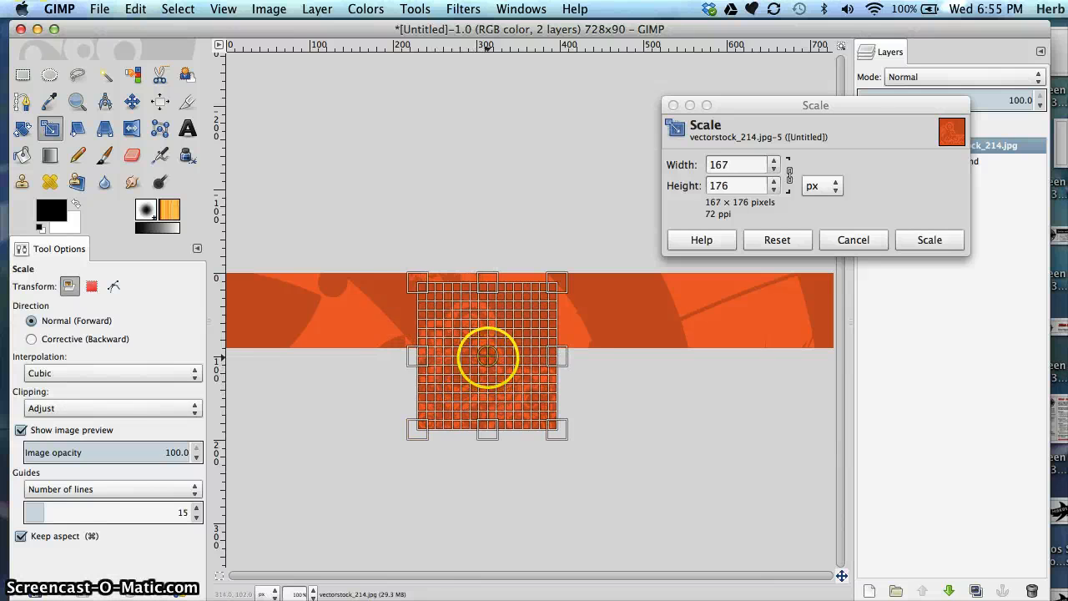
Shift the artwork toward the banner's left end, shrink it further to nearly the banner's height, and apply the scaling
{"action": "left_click_drag", "start_coordinate": [488, 355], "coordinate": [345, 324]}
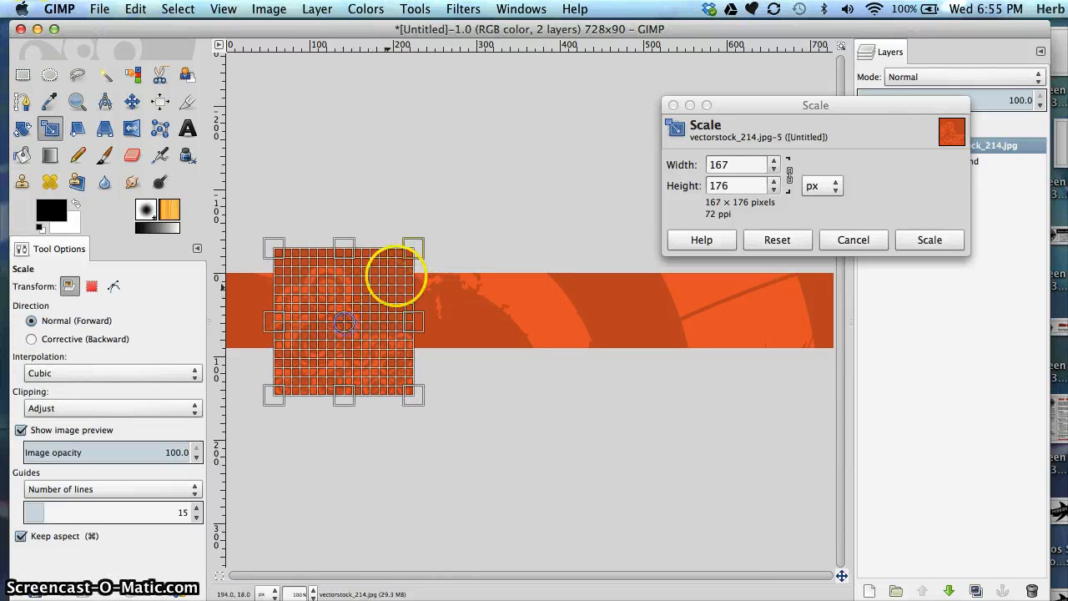
{"action": "left_click_drag", "start_coordinate": [411, 248], "coordinate": [392, 271]}
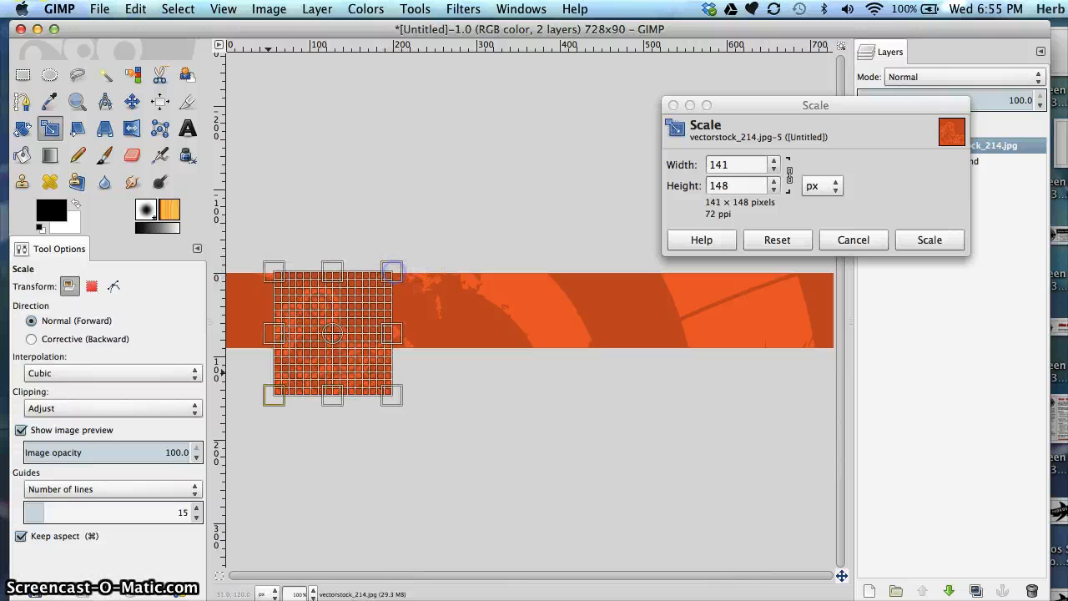
{"action": "left_click_drag", "start_coordinate": [269, 400], "coordinate": [301, 367]}
{"action": "left_click_drag", "start_coordinate": [845, 107], "coordinate": [683, 111]}
{"action": "left_click", "coordinate": [768, 243]}
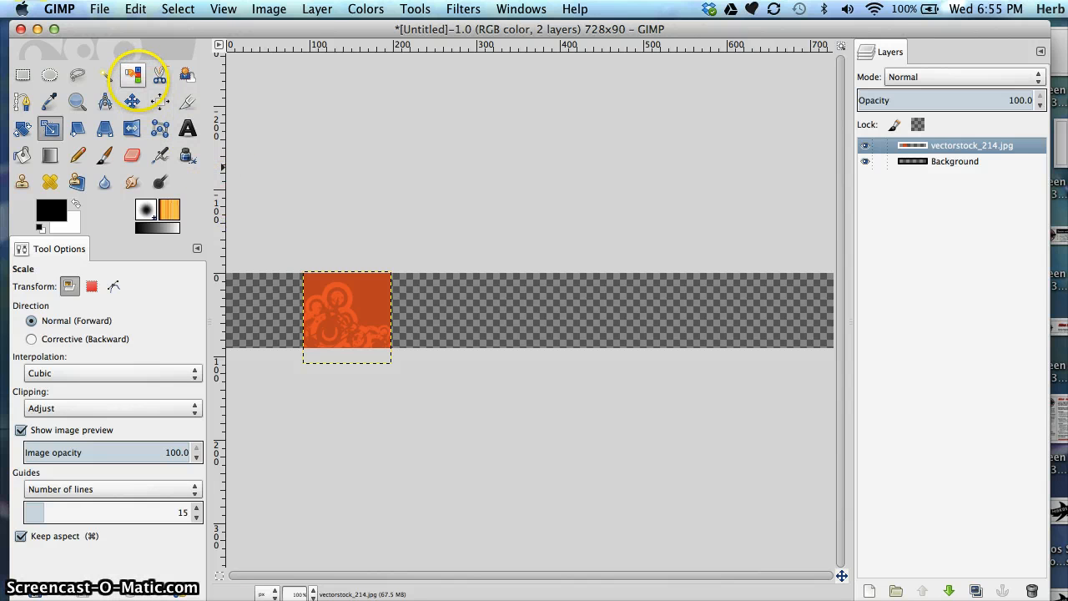
Activate the Select by Color tool and check the artwork layer's transparency options for an alpha channel
{"action": "left_click", "coordinate": [132, 75]}
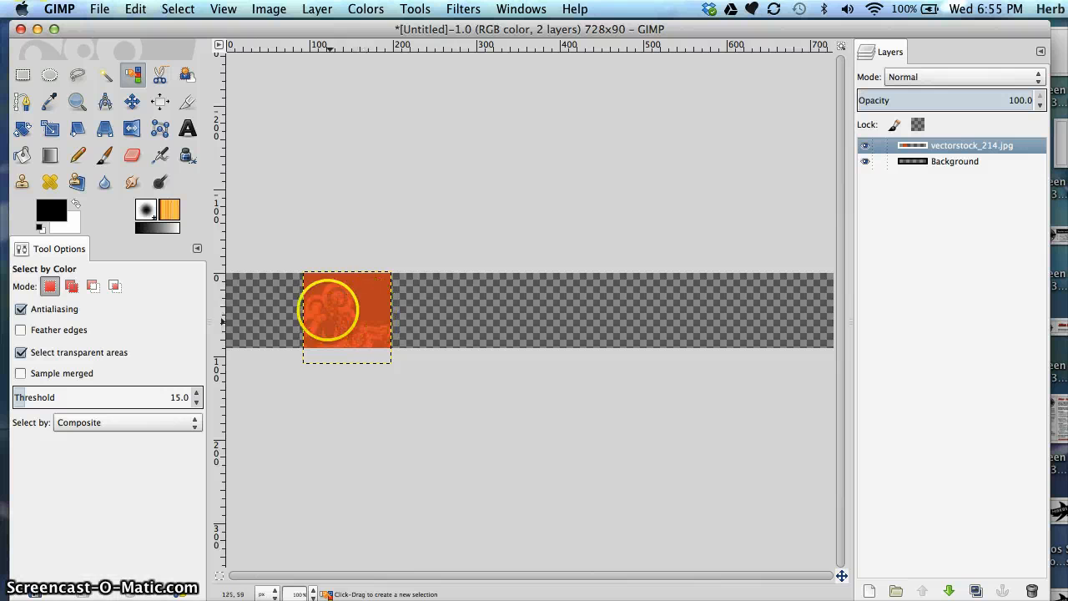
{"action": "left_click", "coordinate": [365, 9]}
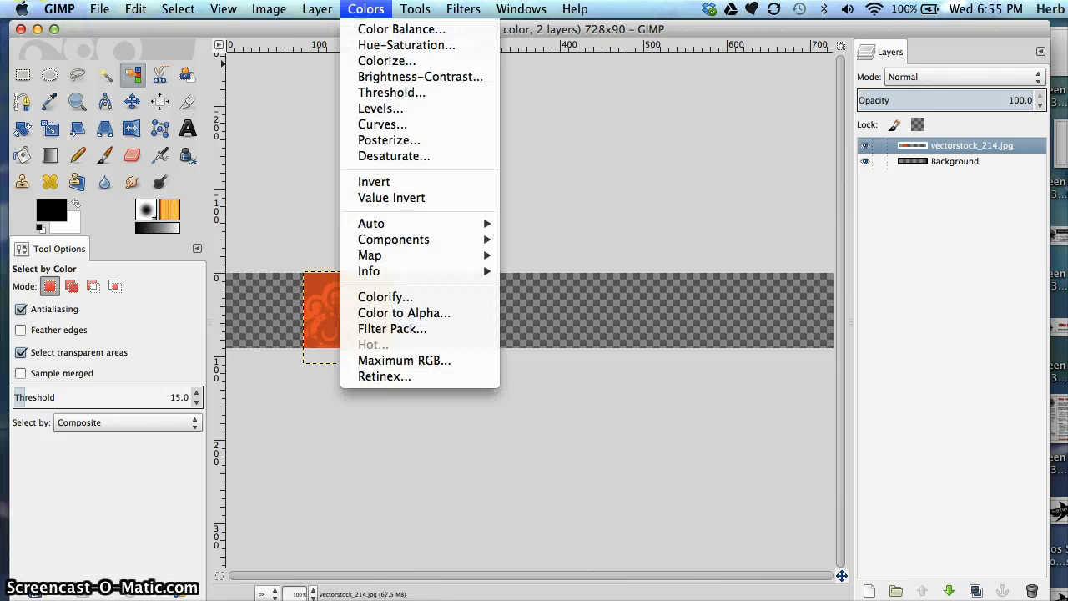
{"action": "mouse_move", "coordinate": [318, 9]}
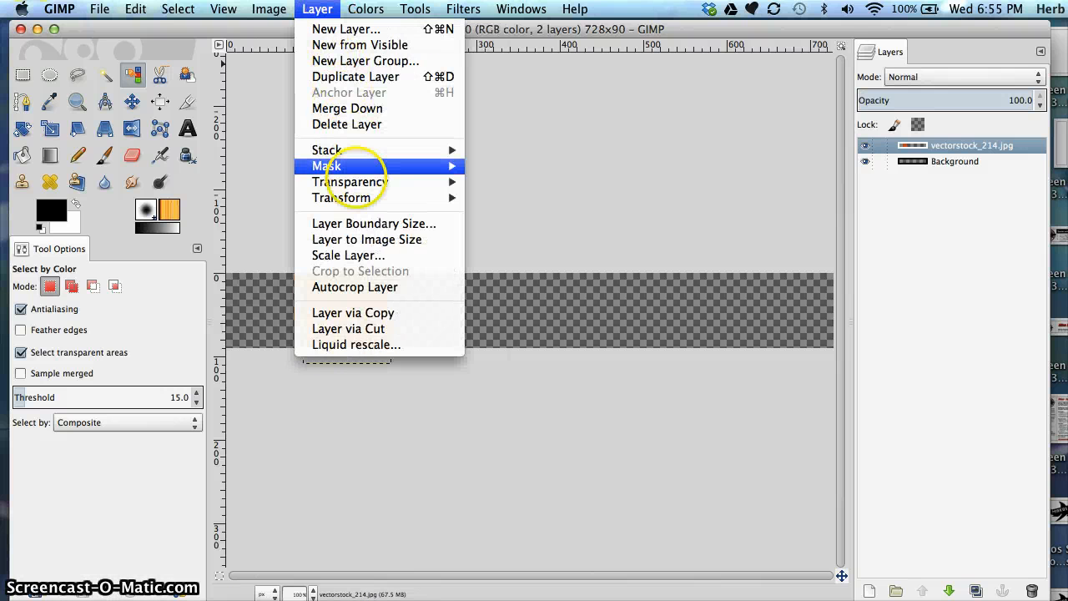
{"action": "mouse_move", "coordinate": [350, 181]}
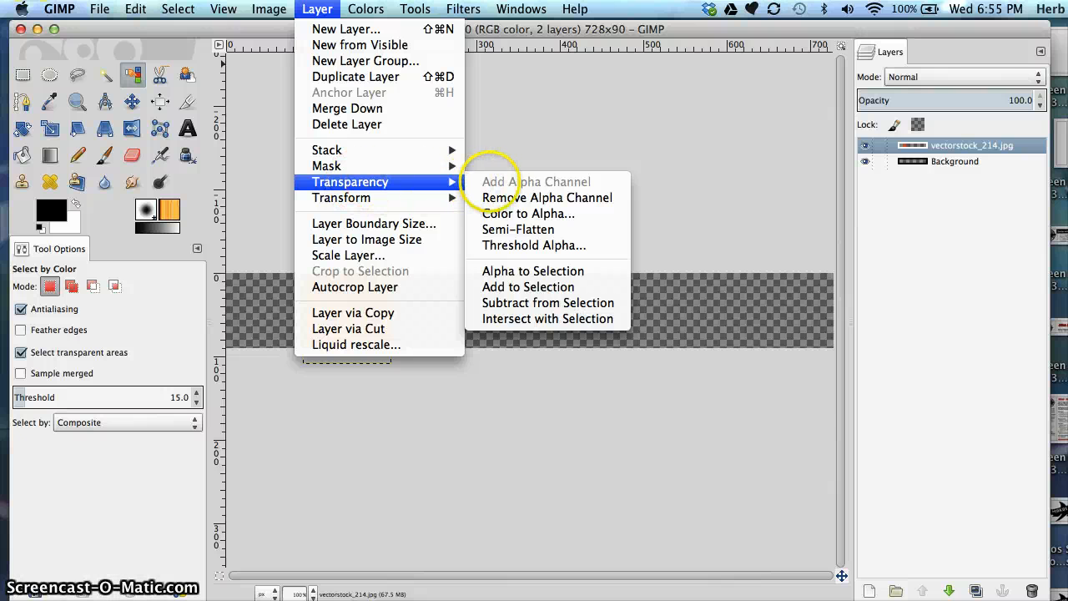
{"action": "left_click", "coordinate": [952, 145]}
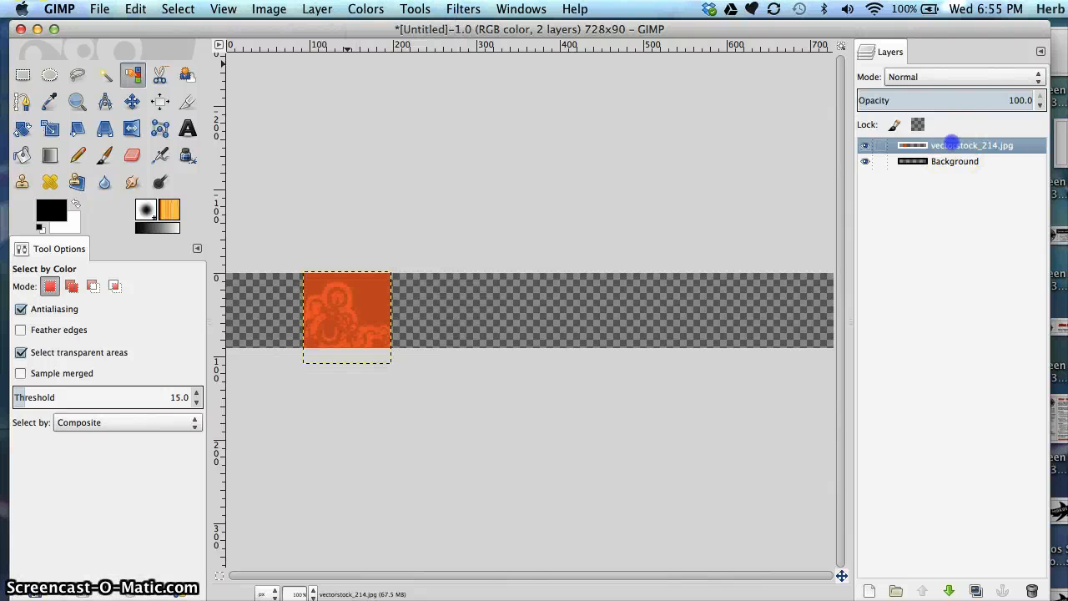
{"action": "double_click", "coordinate": [952, 145]}
{"action": "double_click", "coordinate": [919, 146]}
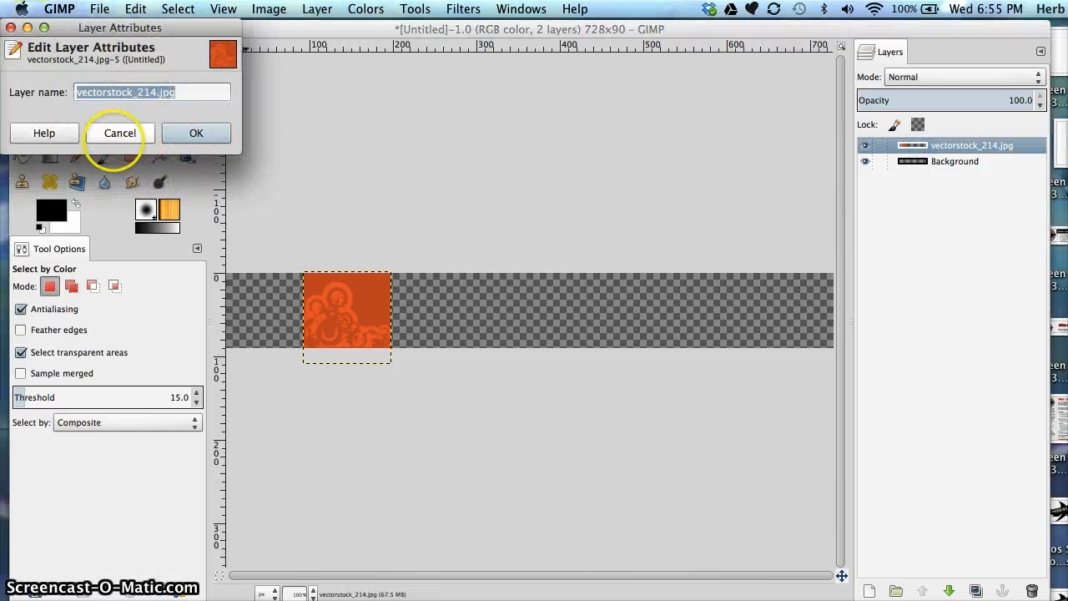
{"action": "left_click", "coordinate": [117, 132]}
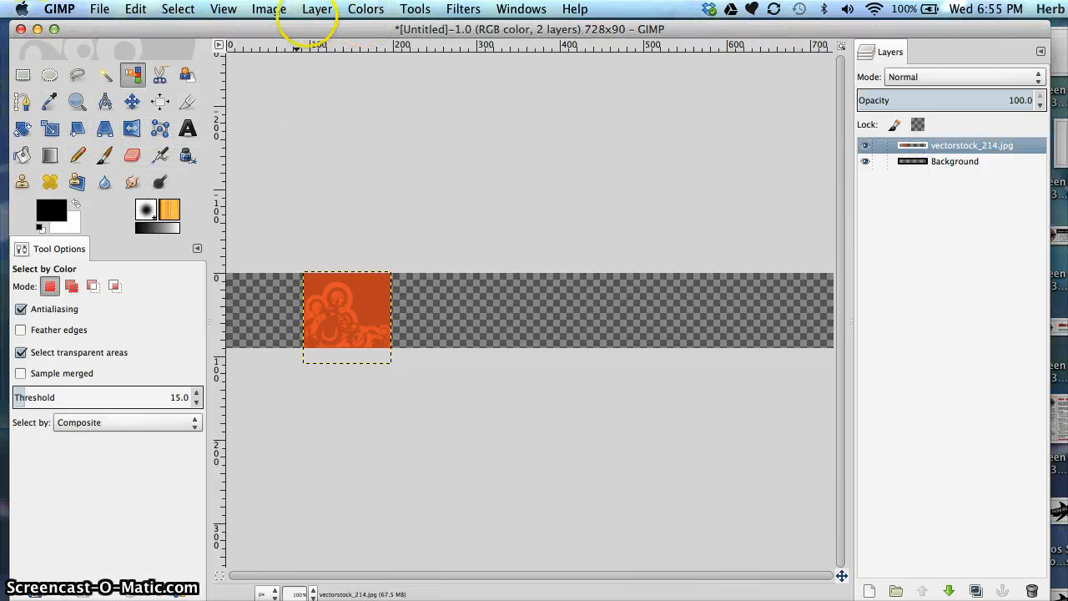
{"action": "left_click", "coordinate": [313, 10]}
{"action": "mouse_move", "coordinate": [321, 166]}
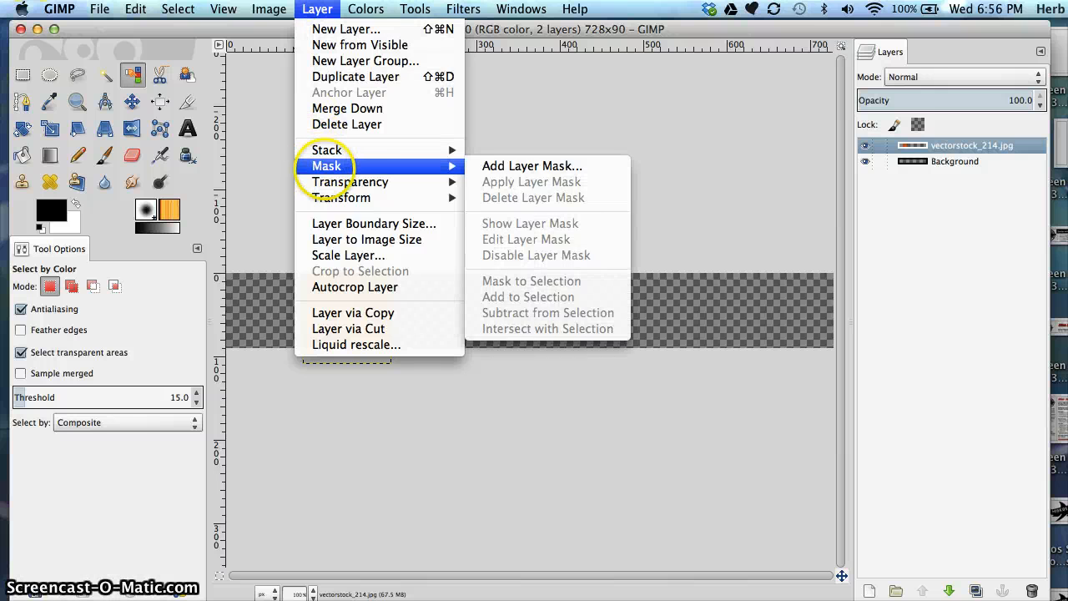
{"action": "left_click", "coordinate": [508, 178]}
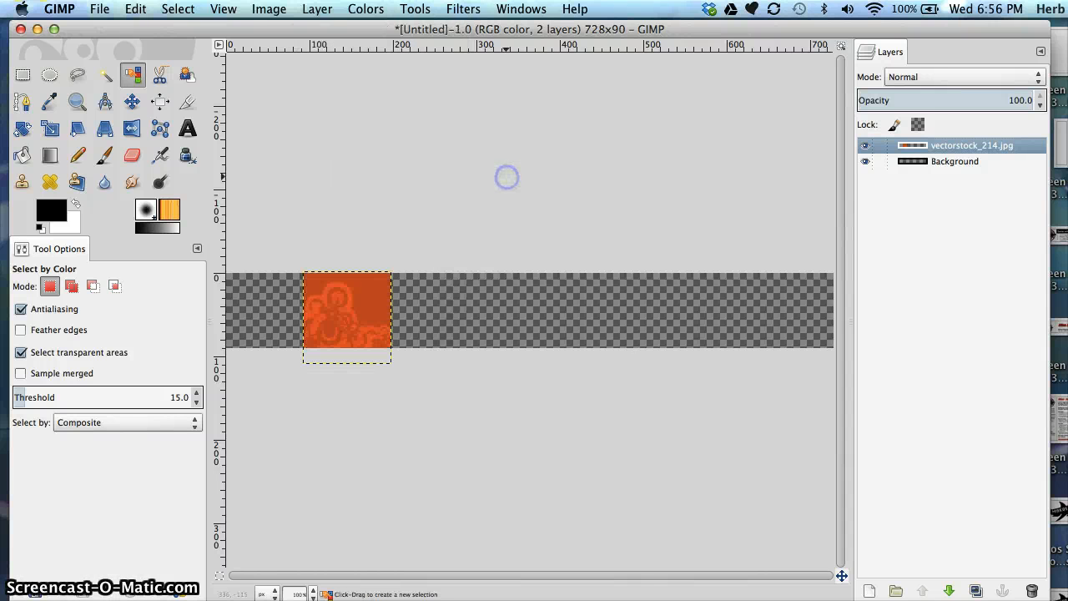
Select the artwork's dark orange background by color and cut it out of the layer
{"action": "left_click", "coordinate": [372, 290]}
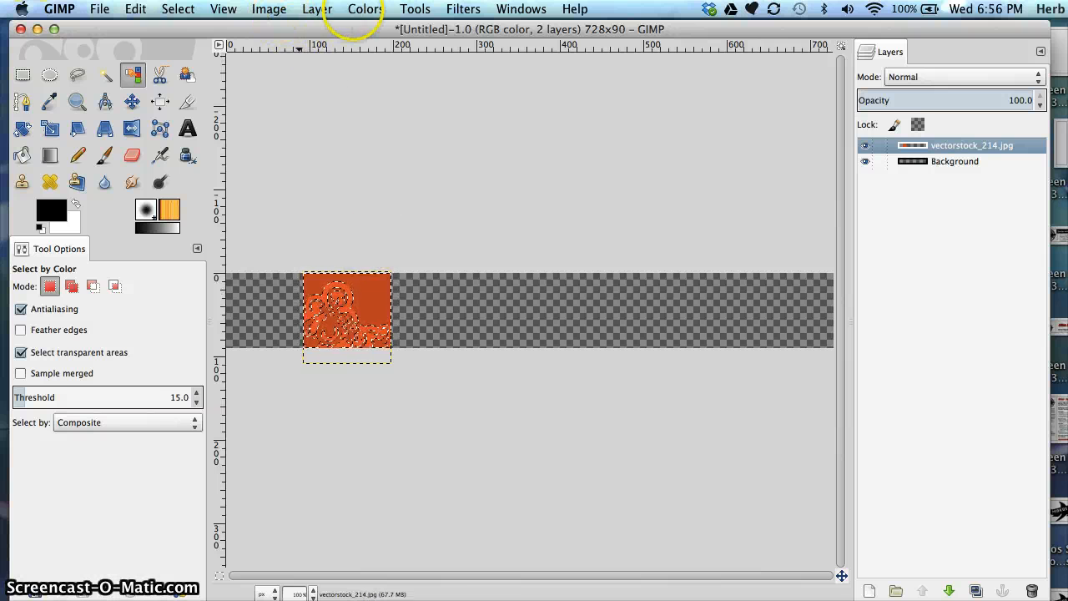
{"action": "left_click", "coordinate": [317, 9]}
{"action": "mouse_move", "coordinate": [350, 180]}
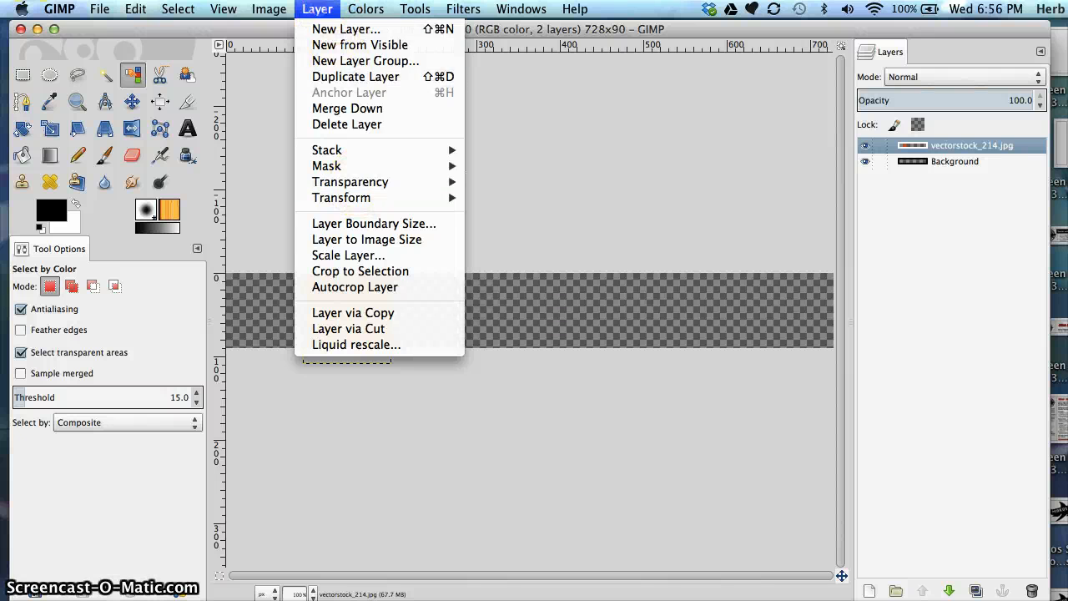
{"action": "left_click", "coordinate": [320, 10]}
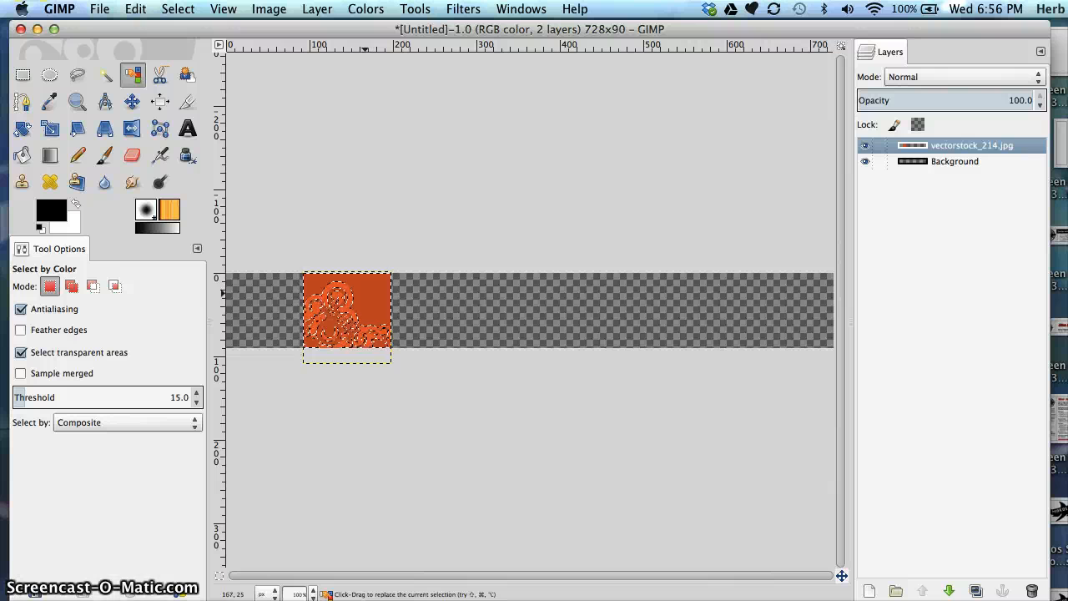
{"action": "left_click", "coordinate": [138, 9]}
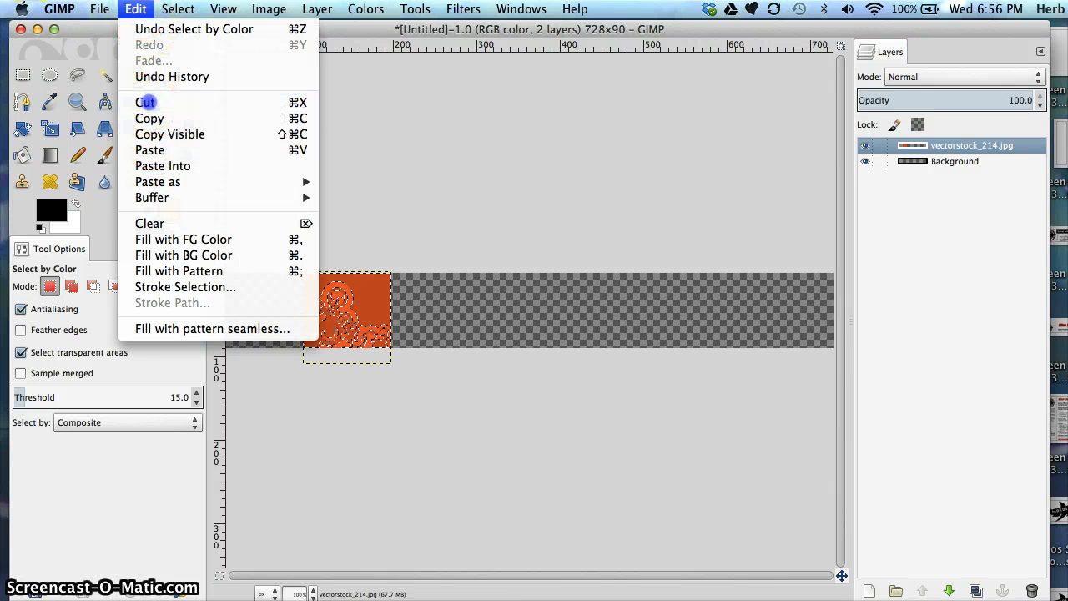
{"action": "left_click", "coordinate": [145, 102]}
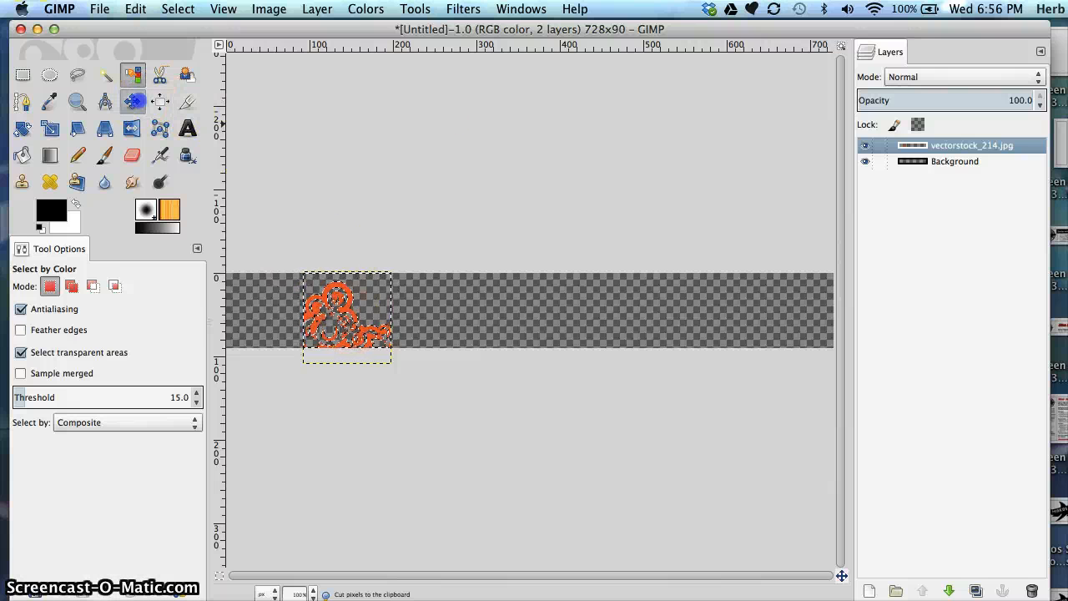
Set the Move tool to move the active layer and shift the artwork about 74 px left and 12 px up
{"action": "left_click", "coordinate": [131, 101]}
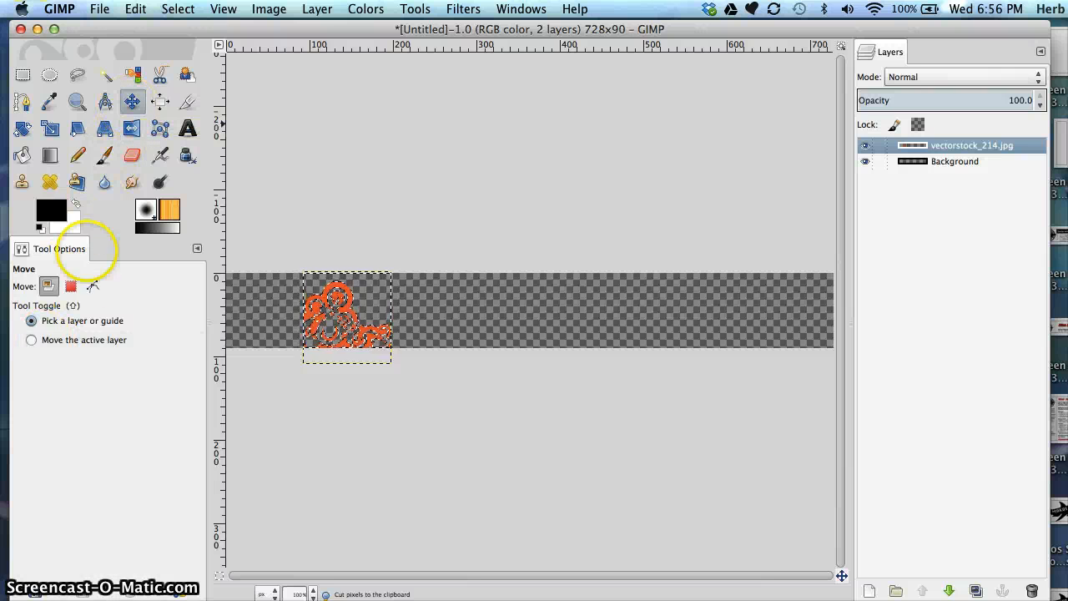
{"action": "left_click", "coordinate": [32, 339]}
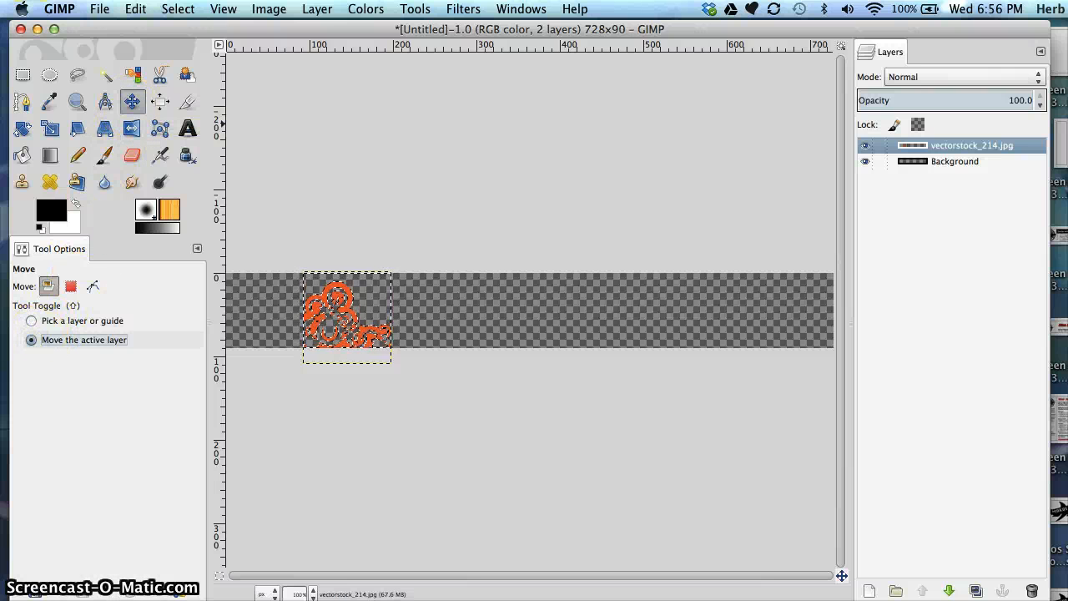
{"action": "left_click_drag", "start_coordinate": [345, 318], "coordinate": [290, 313]}
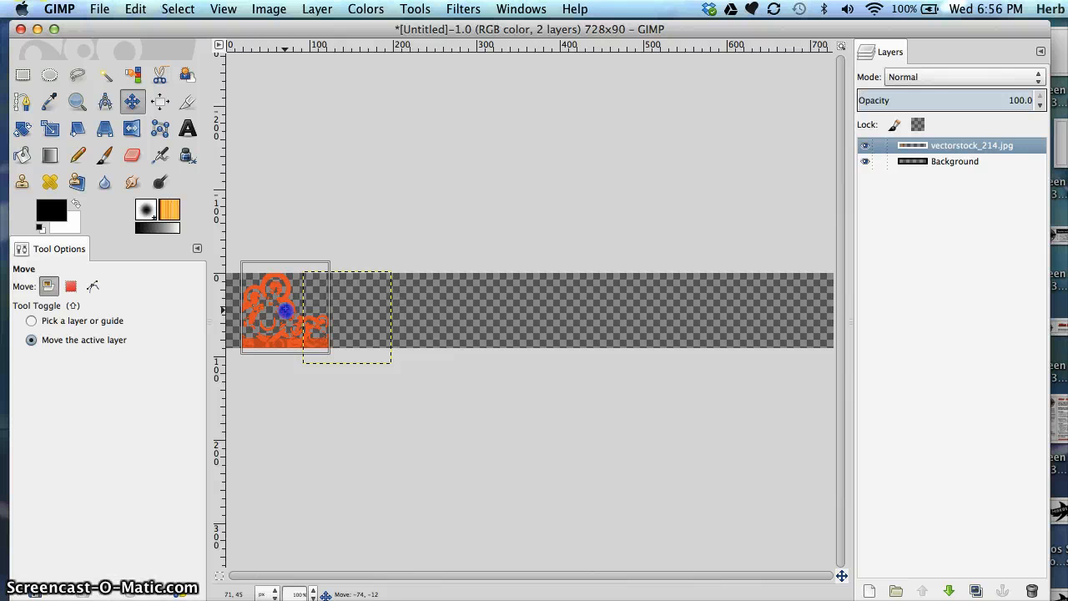
{"action": "left_click_drag", "start_coordinate": [285, 310], "coordinate": [284, 310]}
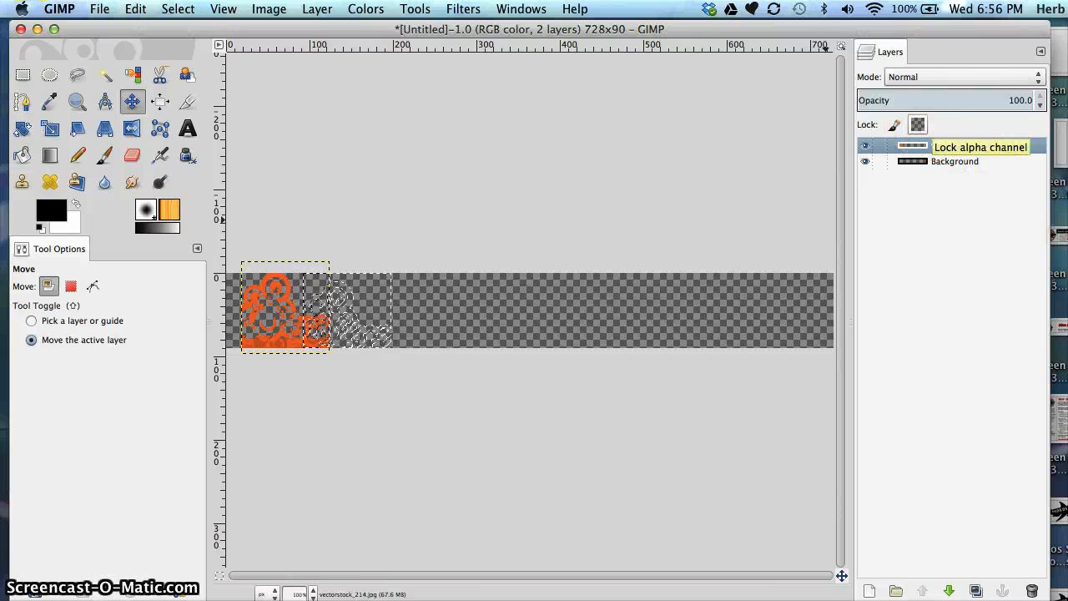
Lock the artwork layer's alpha channel, clear the selection, and fill the artwork with the white background color
{"action": "left_click", "coordinate": [919, 124]}
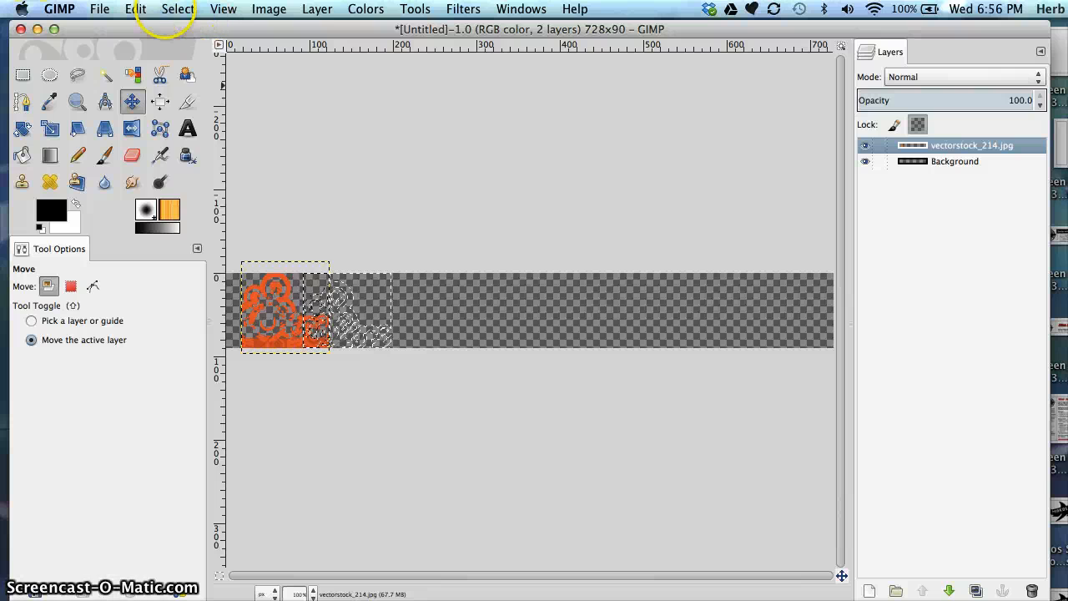
{"action": "left_click", "coordinate": [178, 9]}
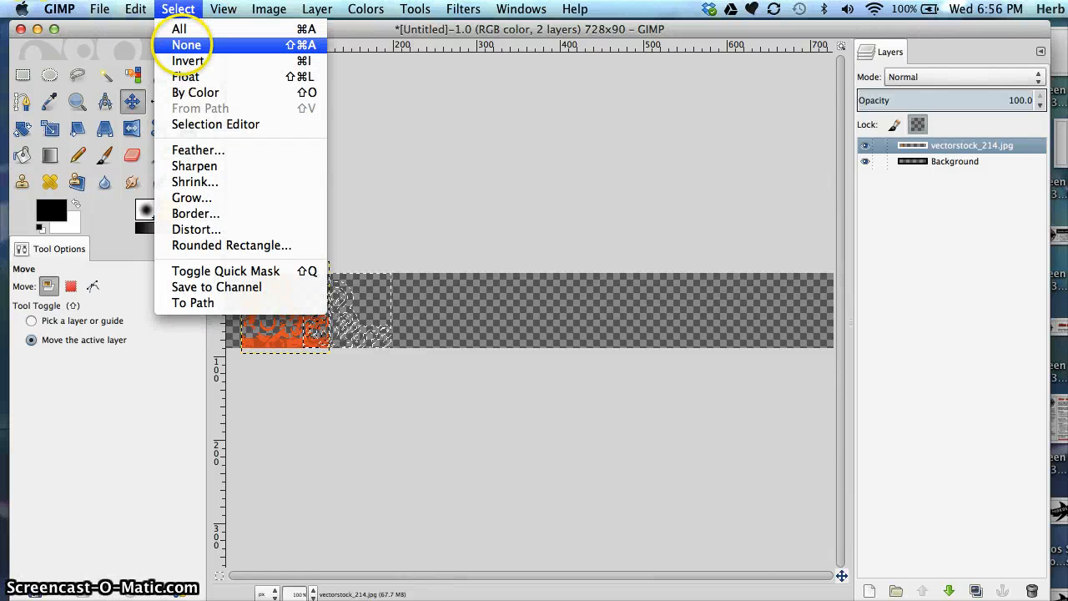
{"action": "left_click", "coordinate": [187, 45]}
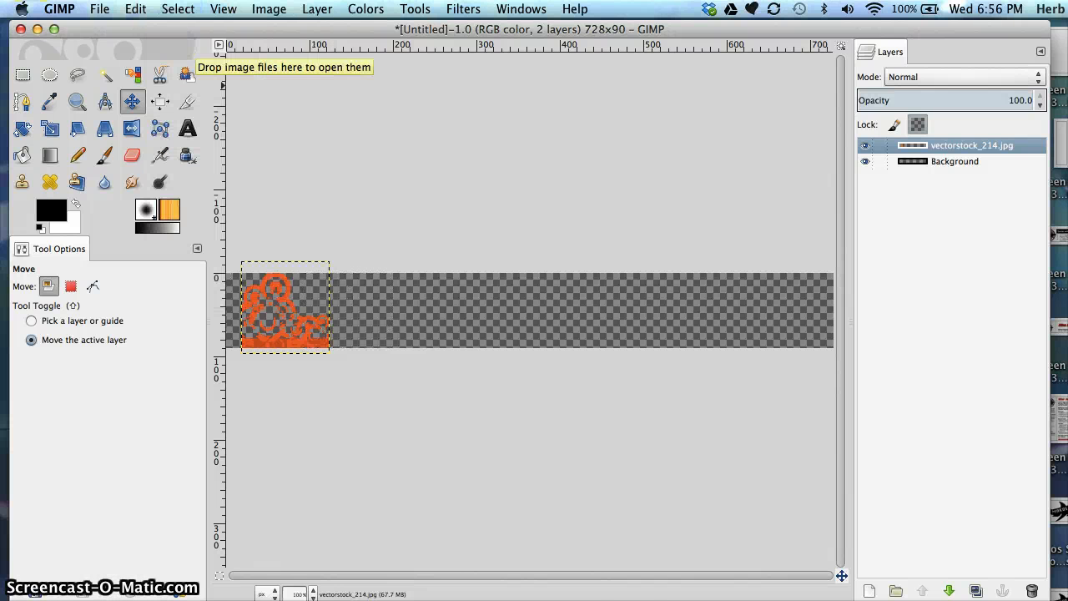
{"action": "left_click", "coordinate": [74, 227]}
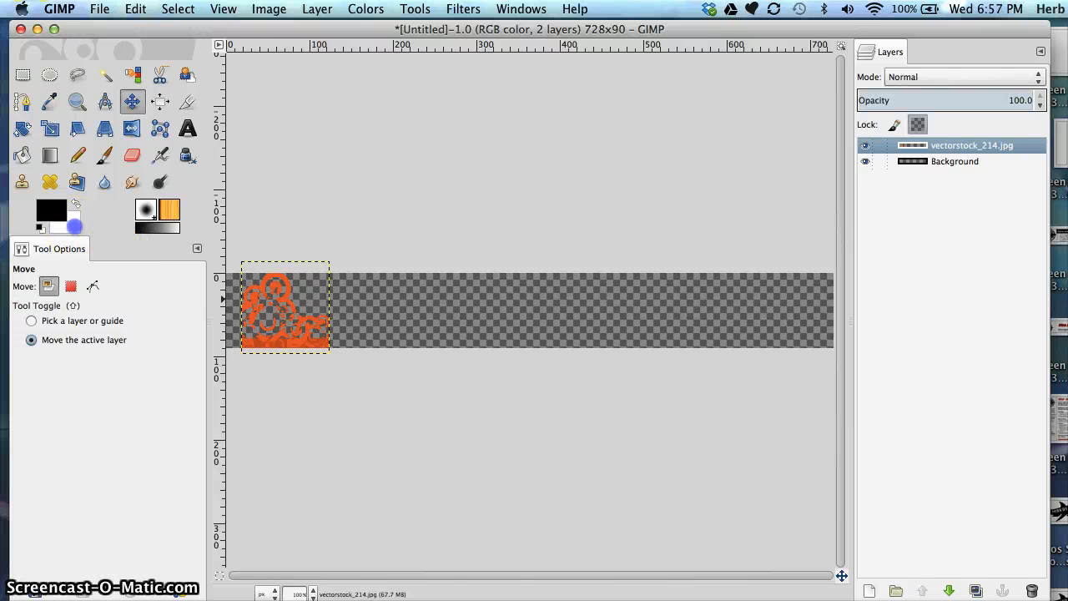
{"action": "left_click_drag", "start_coordinate": [131, 245], "coordinate": [288, 307]}
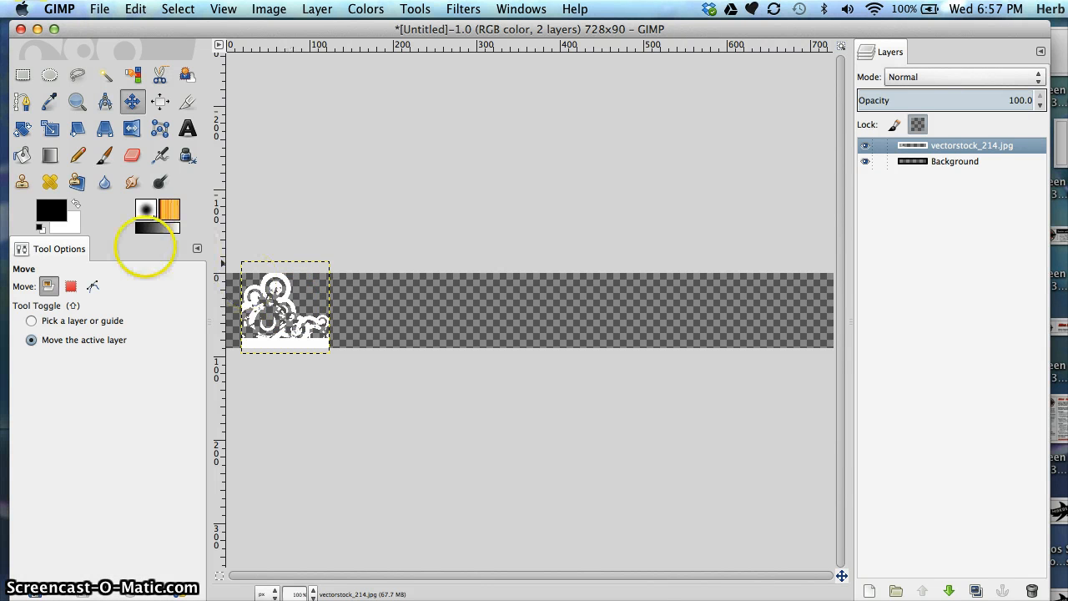
Try filling the alpha-locked artwork with the black foreground color and refill it with the white background color
{"action": "left_click_drag", "start_coordinate": [48, 212], "coordinate": [275, 304]}
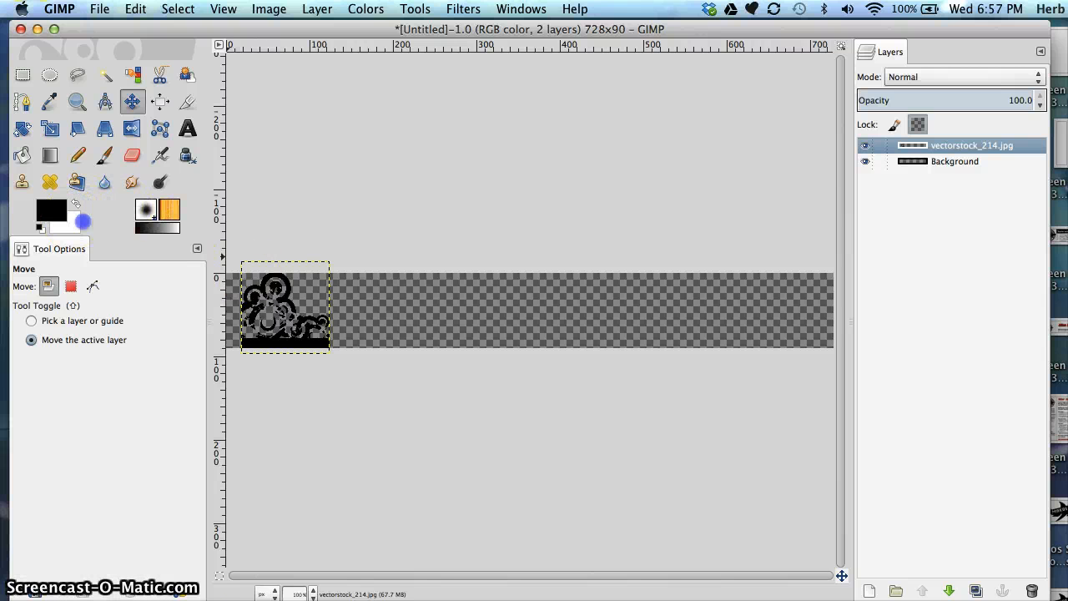
{"action": "left_click_drag", "start_coordinate": [83, 221], "coordinate": [284, 300]}
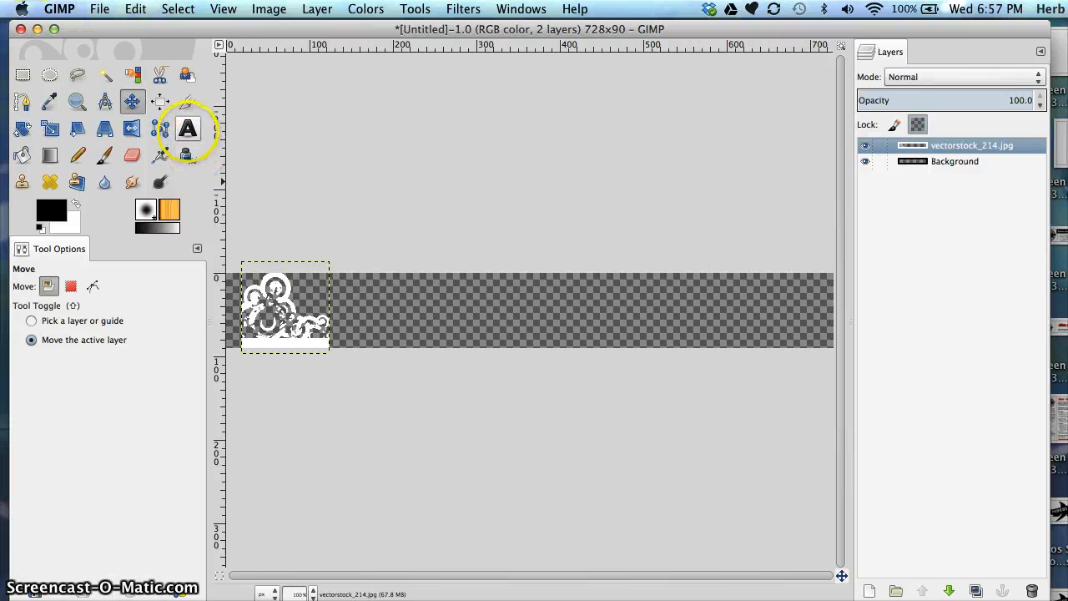
Add the letter E in the Backspacer Tribute To Pearl Jam font at 75 px and move it onto the banner beside the artwork
{"action": "left_click", "coordinate": [186, 128]}
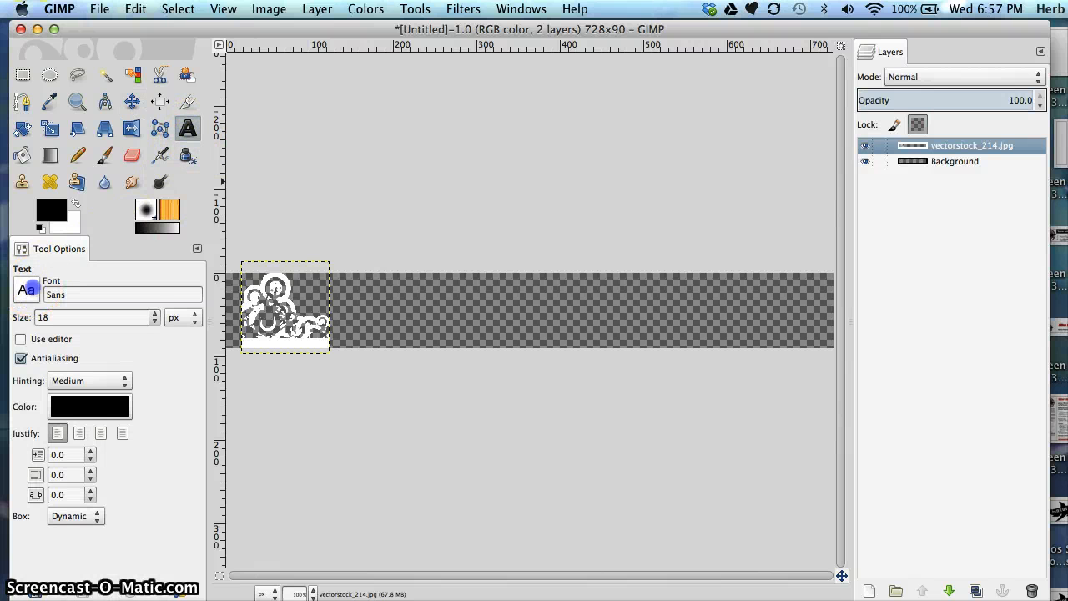
{"action": "left_click", "coordinate": [27, 289]}
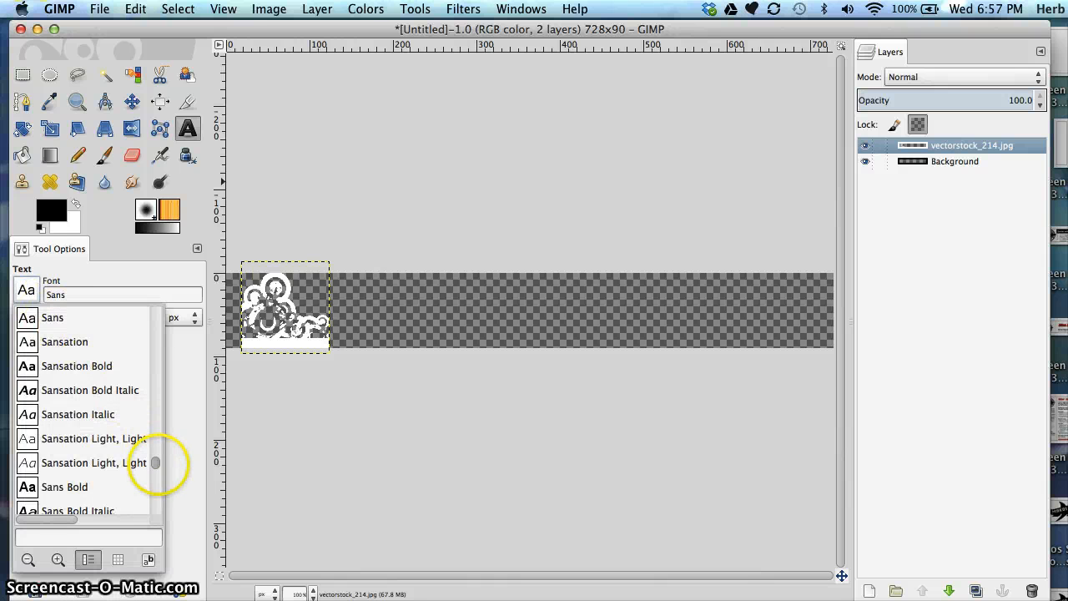
{"action": "left_click_drag", "start_coordinate": [156, 465], "coordinate": [161, 343]}
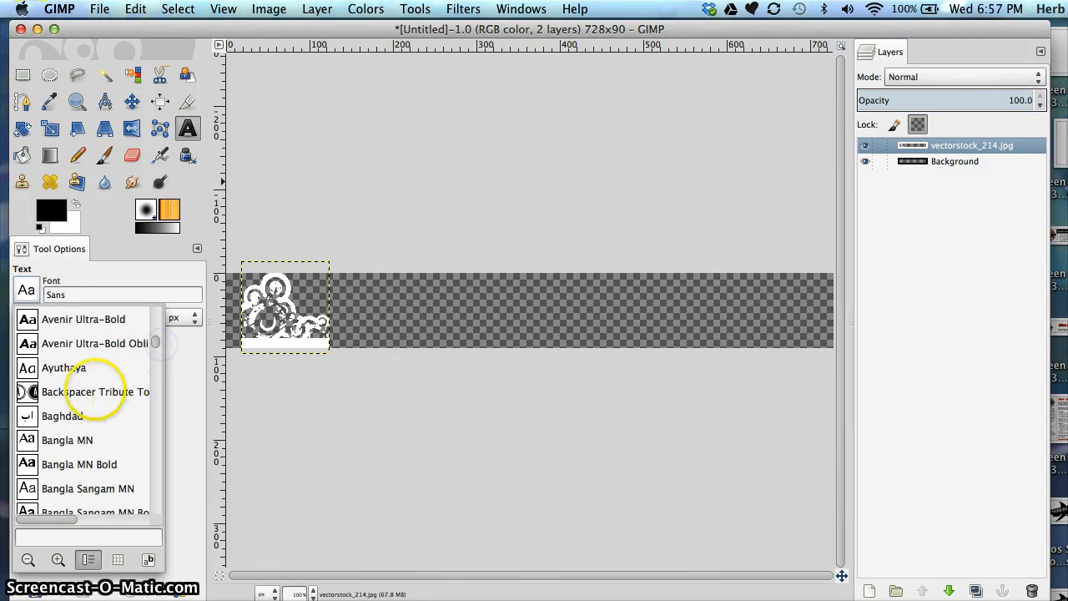
{"action": "double_click", "coordinate": [67, 393]}
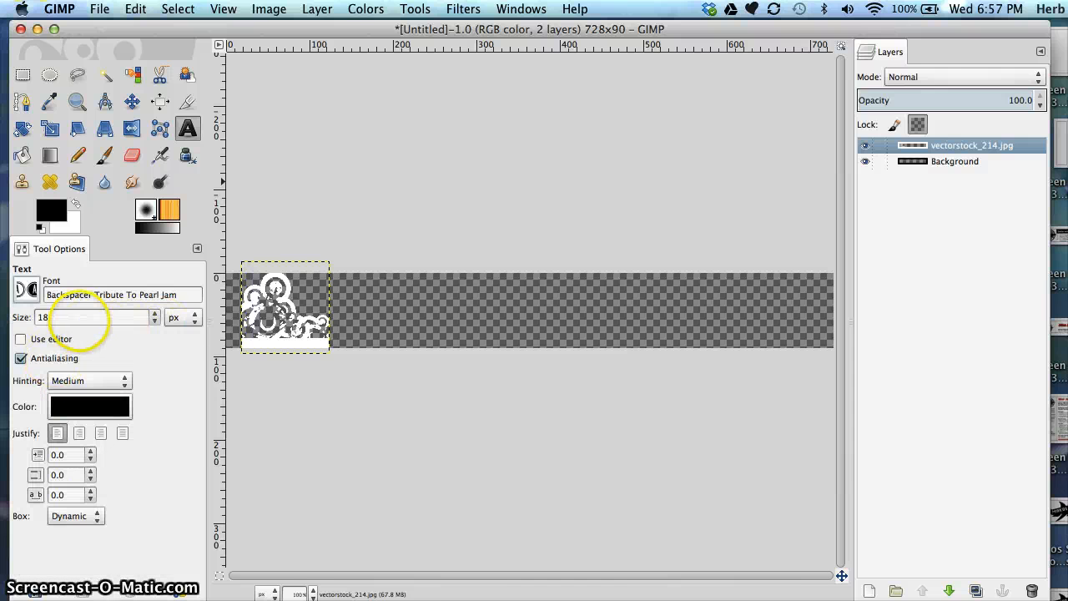
{"action": "double_click", "coordinate": [40, 318]}
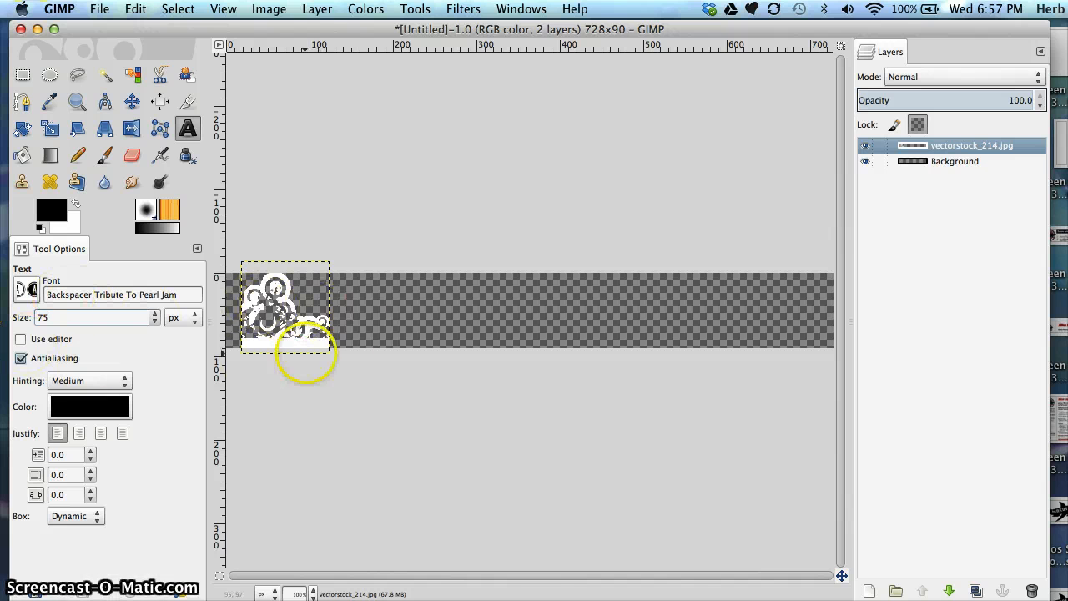
{"action": "left_click", "coordinate": [373, 314]}
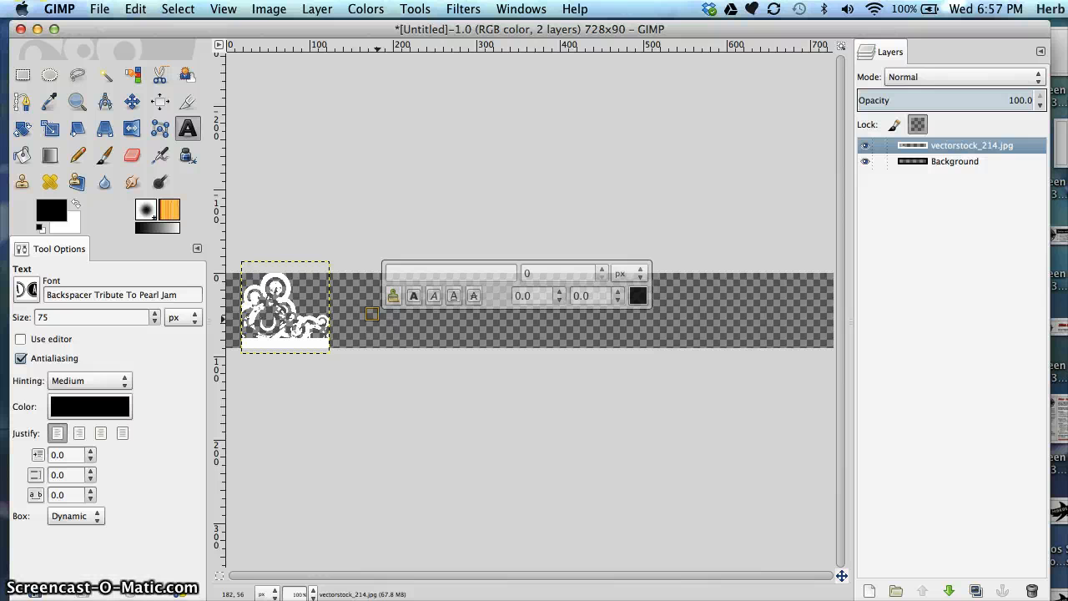
{"action": "type", "text": "E"}
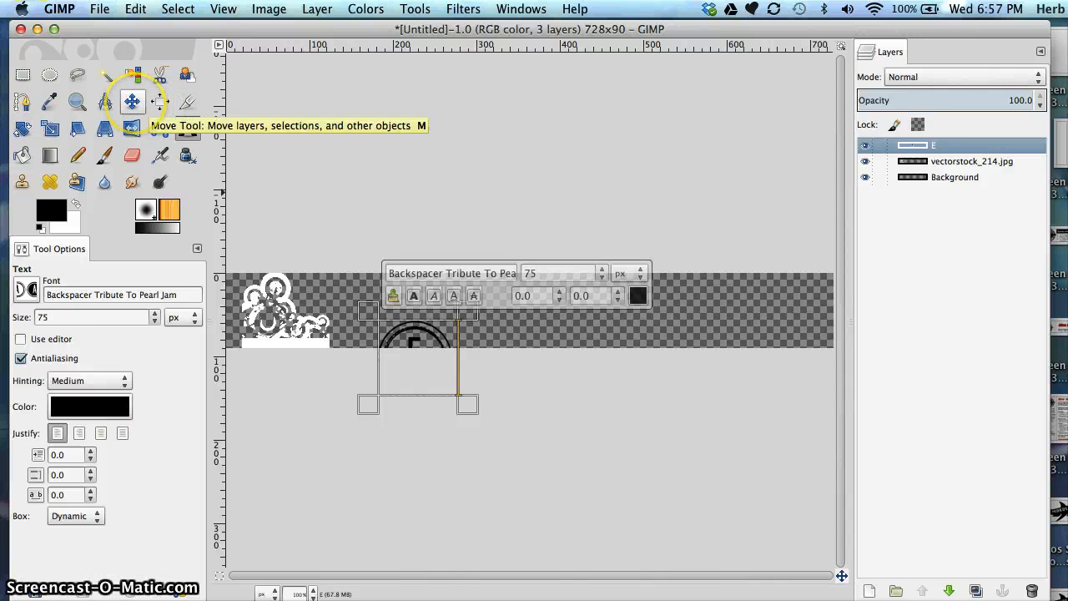
{"action": "left_click", "coordinate": [132, 102]}
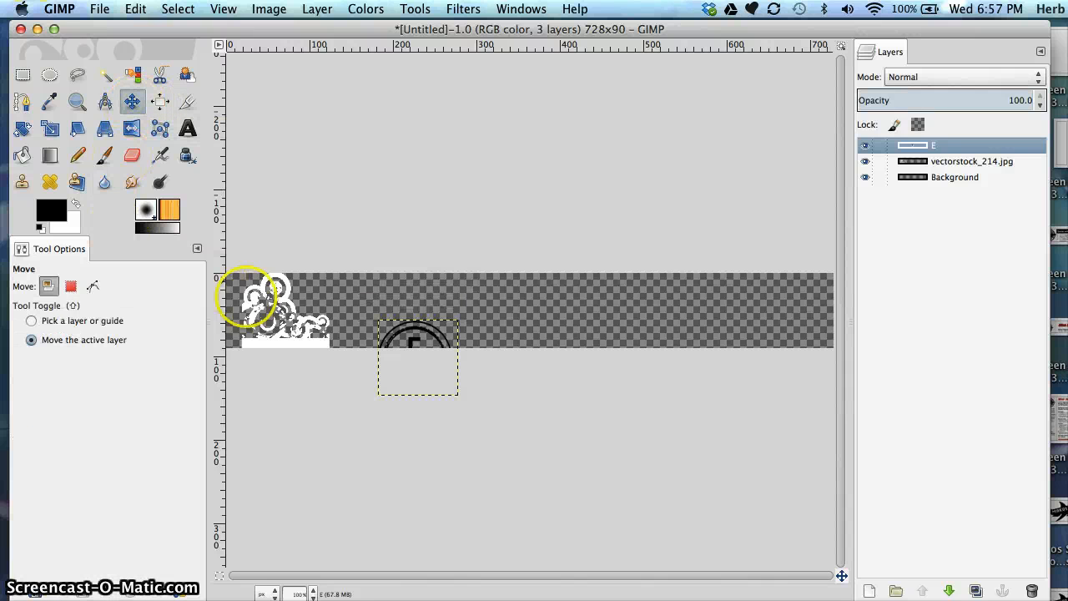
{"action": "left_click_drag", "start_coordinate": [415, 337], "coordinate": [377, 291]}
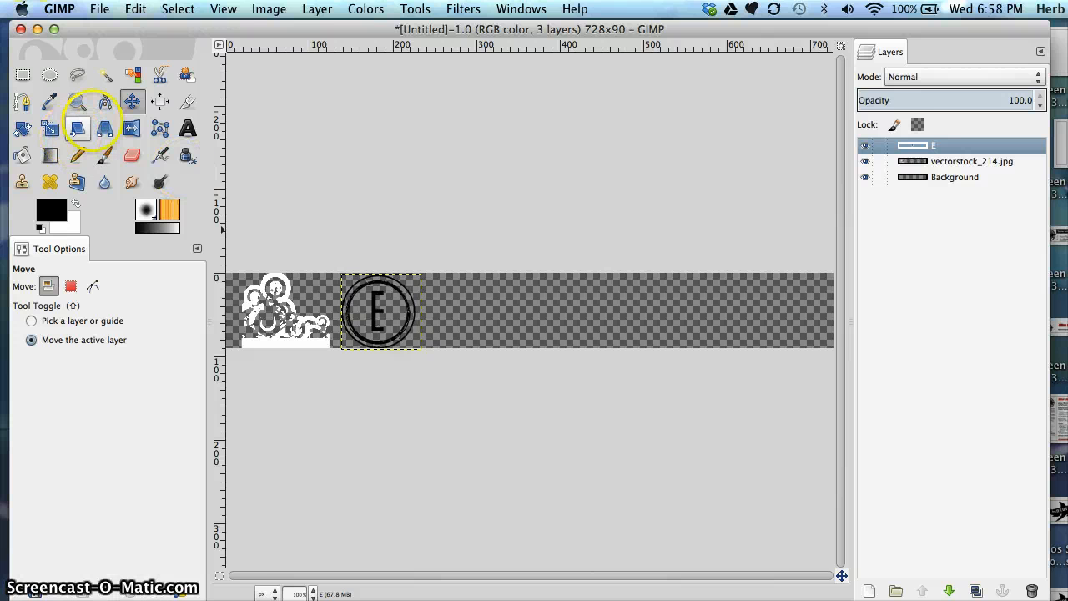
Reduce the circled letter E to 56 px and move its layer about 16 px down
{"action": "left_click", "coordinate": [188, 128]}
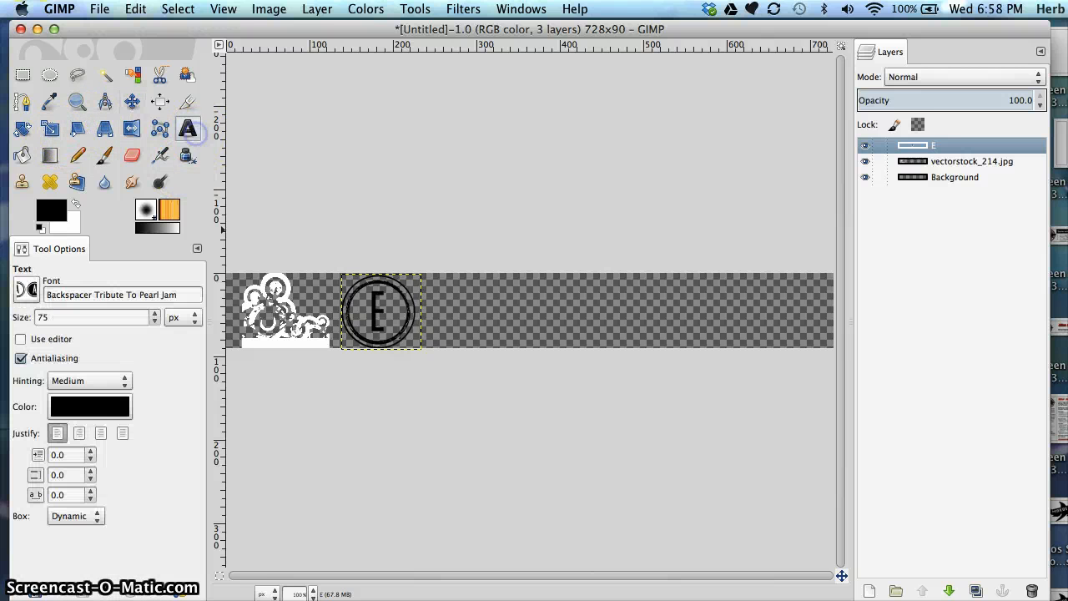
{"action": "left_click", "coordinate": [346, 307]}
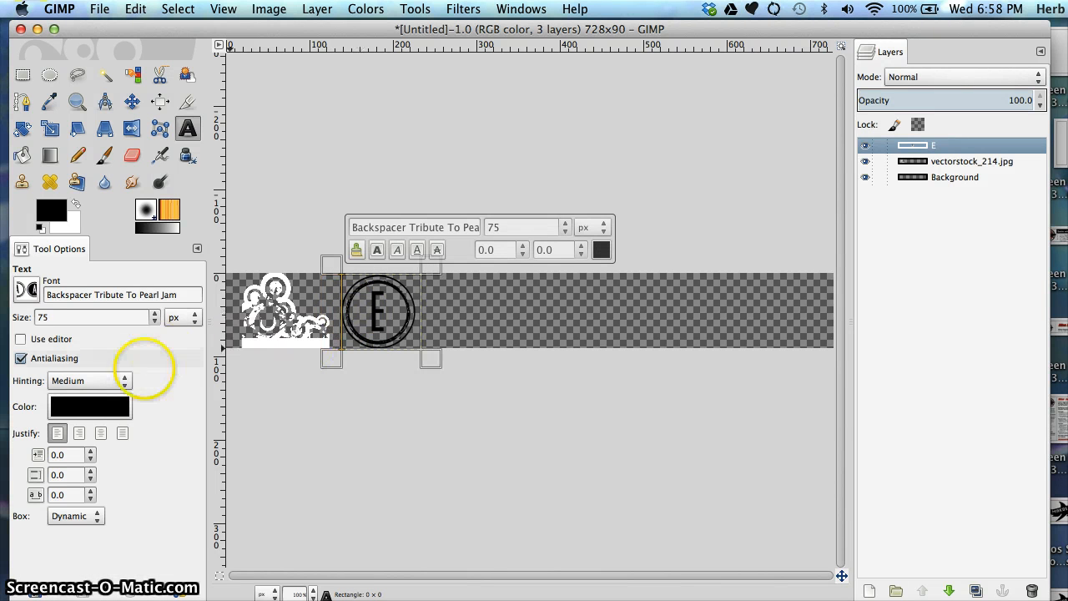
{"action": "left_click", "coordinate": [66, 317]}
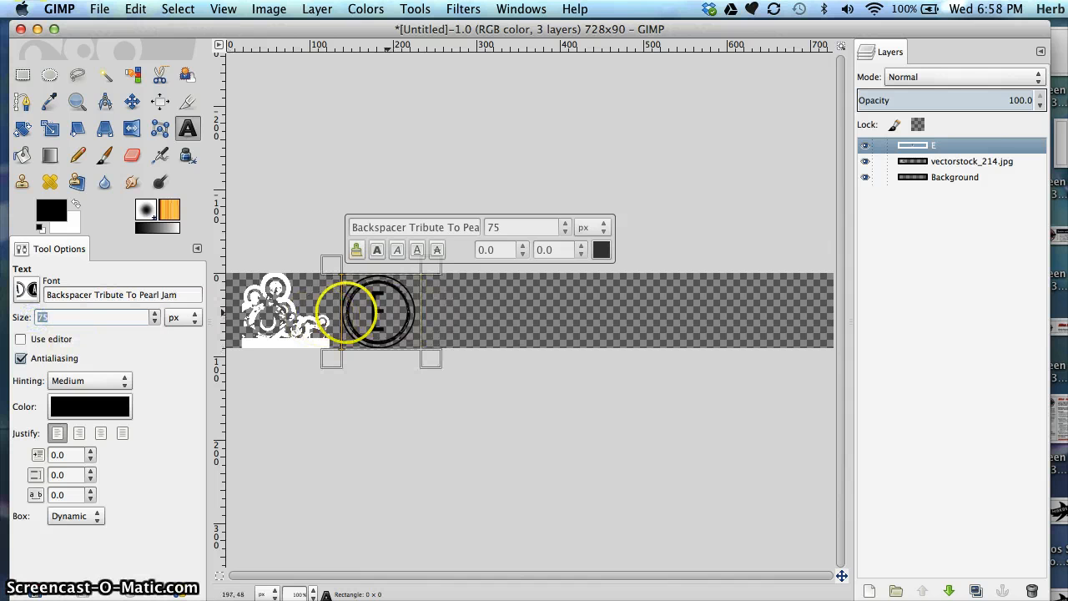
{"action": "left_click", "coordinate": [348, 313]}
{"action": "left_click_drag", "start_coordinate": [375, 312], "coordinate": [400, 312]}
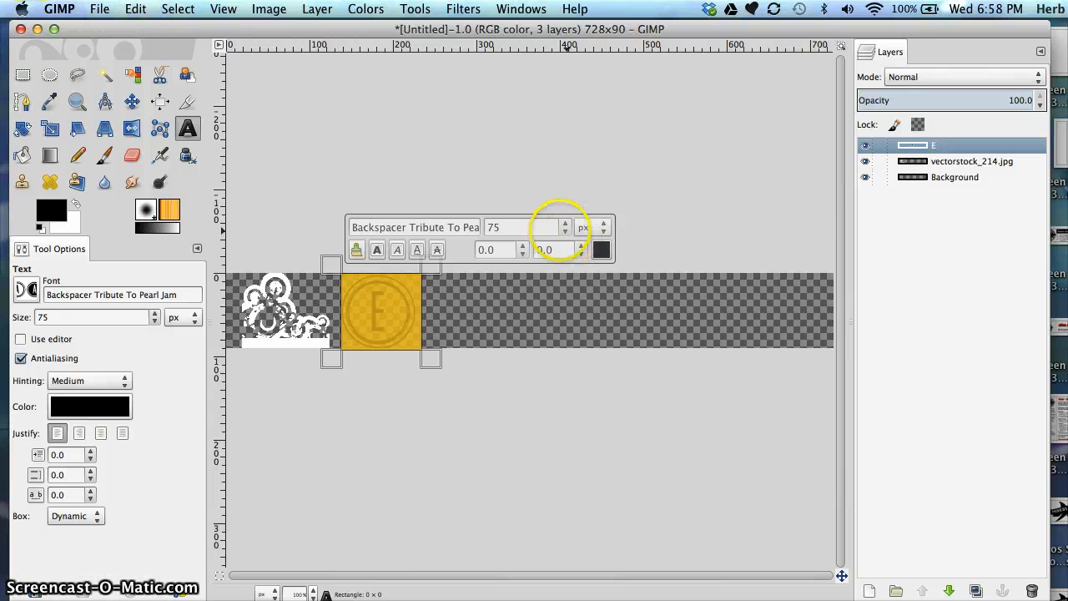
{"action": "left_click", "coordinate": [564, 232]}
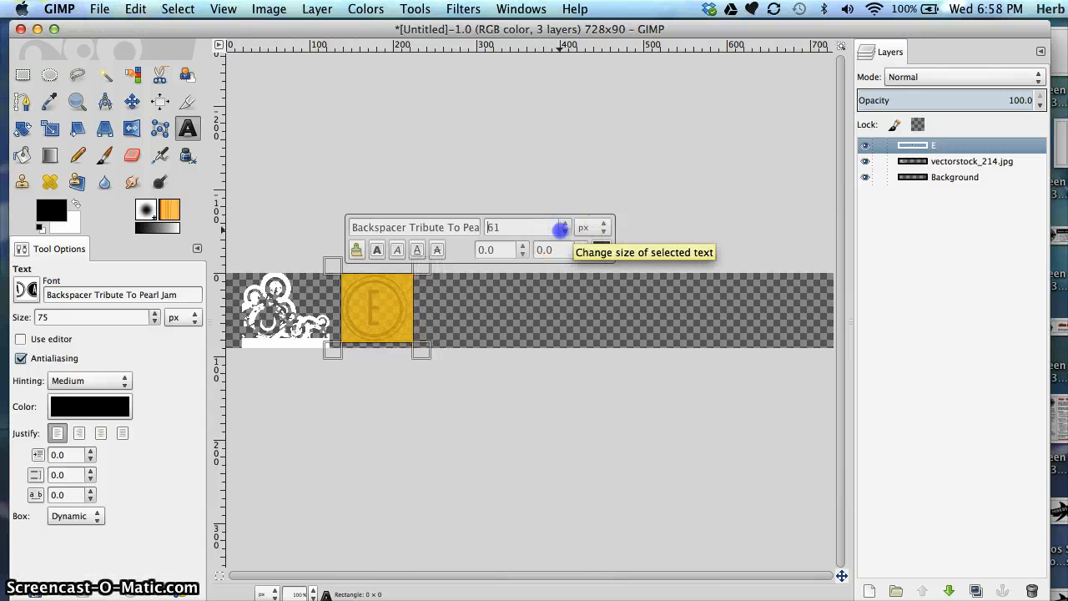
{"action": "left_click", "coordinate": [565, 231]}
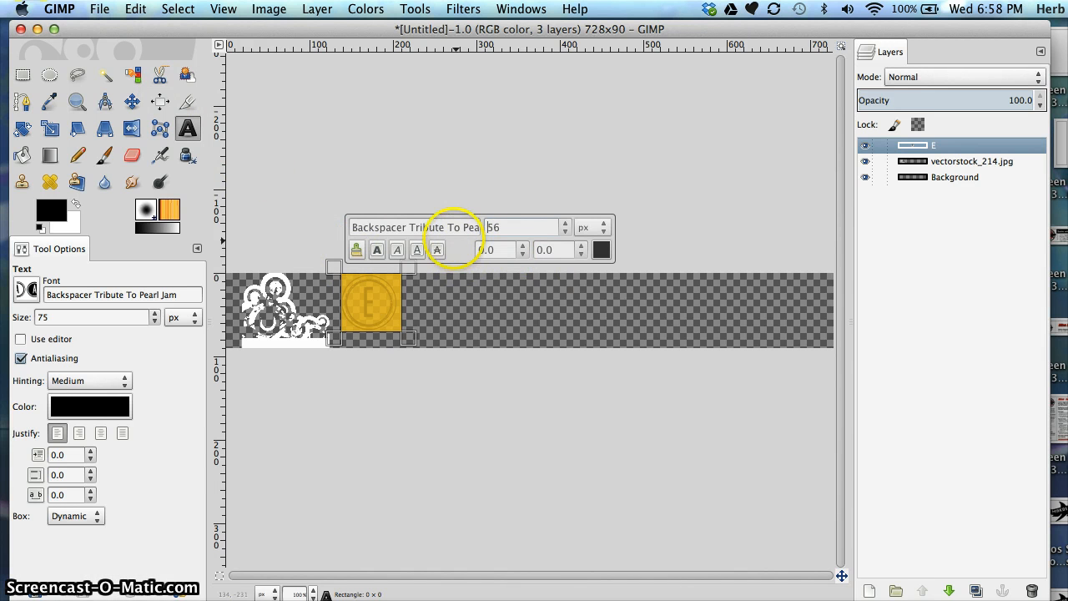
{"action": "left_click", "coordinate": [132, 101]}
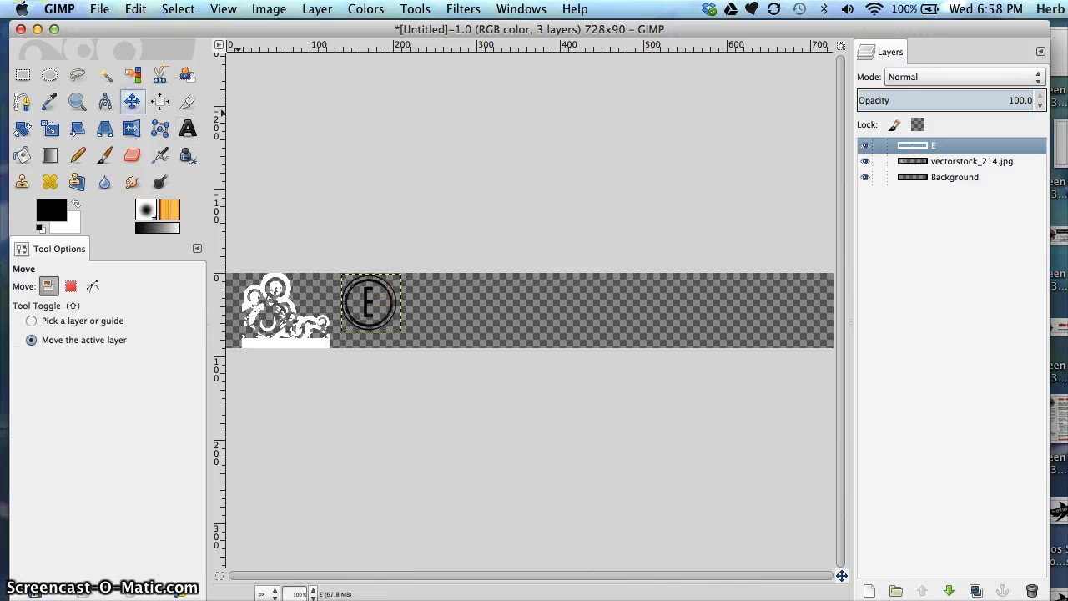
{"action": "left_click_drag", "start_coordinate": [355, 294], "coordinate": [354, 309]}
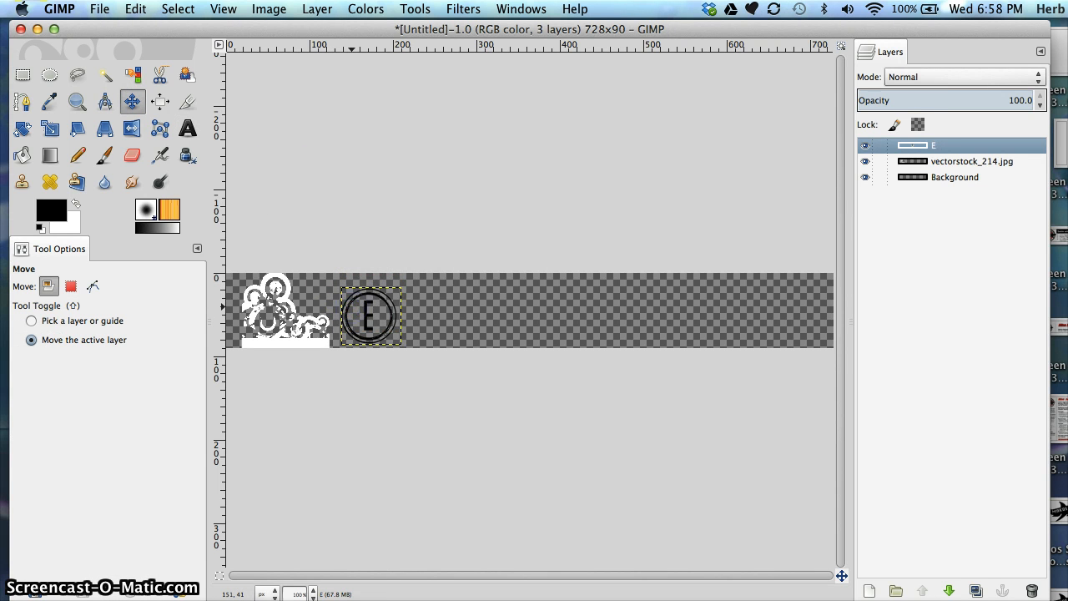
Change the circled letter E's text color to white (ffffff)
{"action": "left_click", "coordinate": [187, 127]}
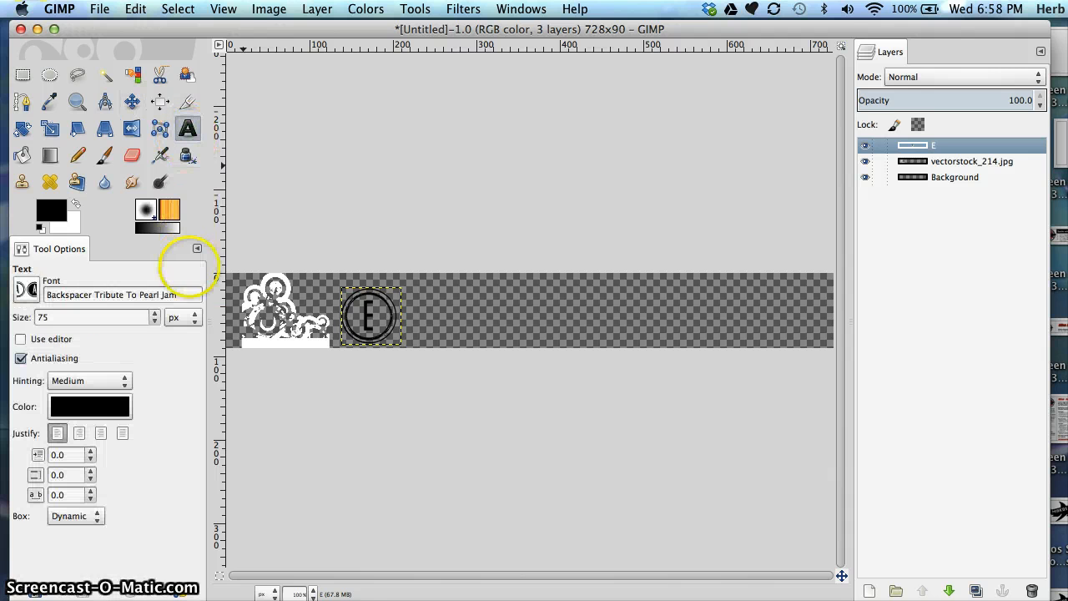
{"action": "left_click", "coordinate": [367, 317]}
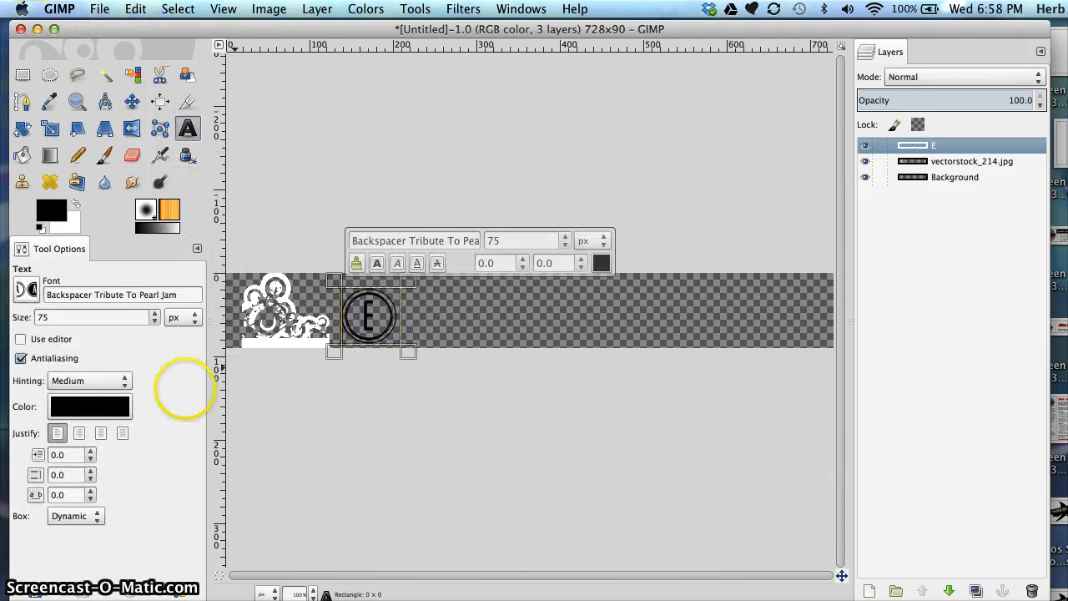
{"action": "left_click", "coordinate": [89, 406]}
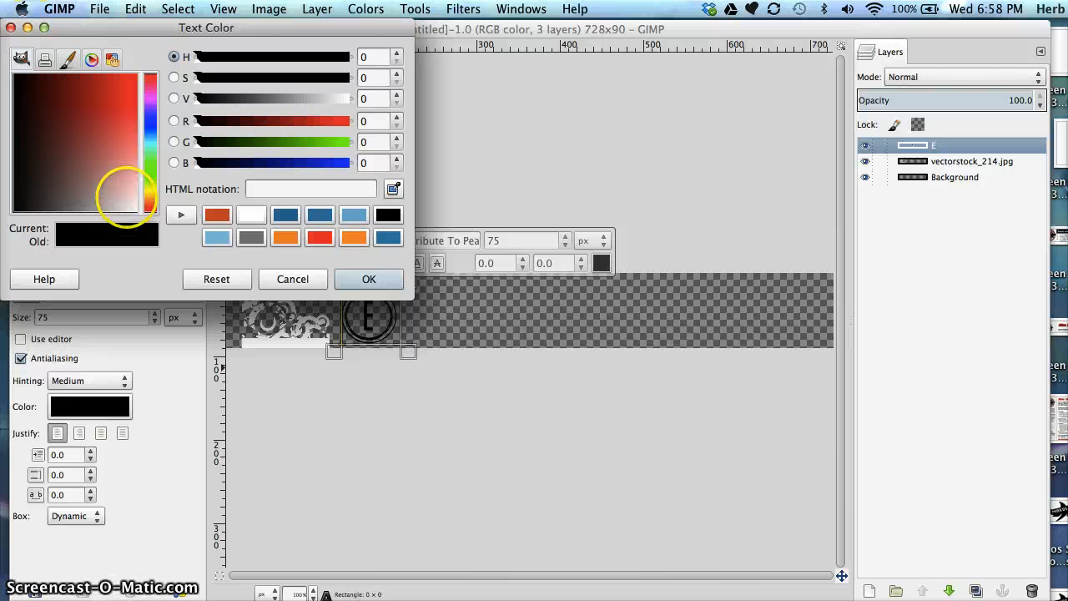
{"action": "left_click_drag", "start_coordinate": [124, 196], "coordinate": [148, 222]}
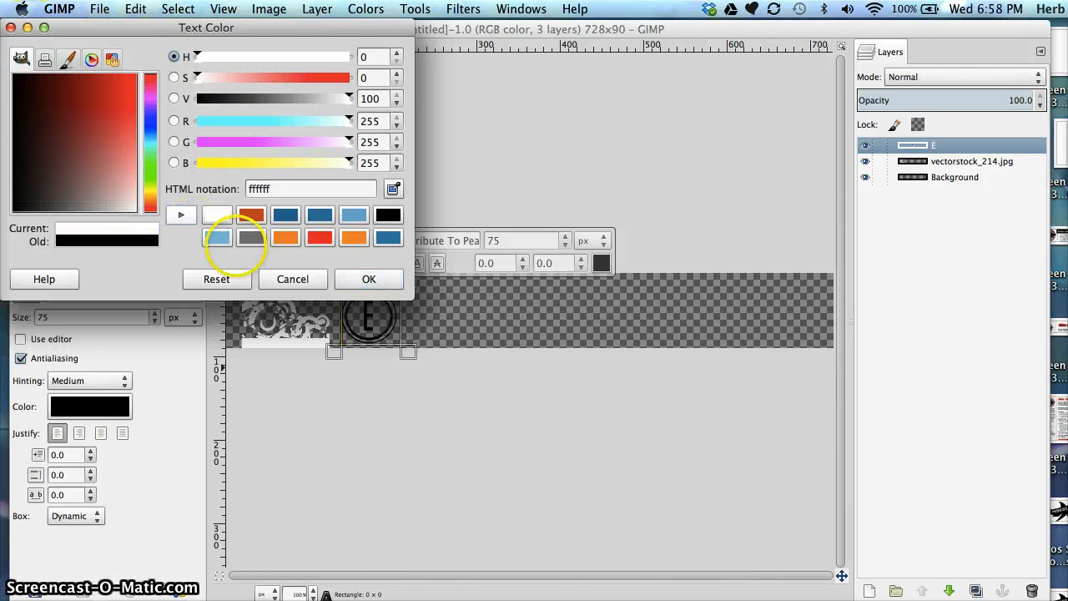
{"action": "left_click", "coordinate": [359, 279]}
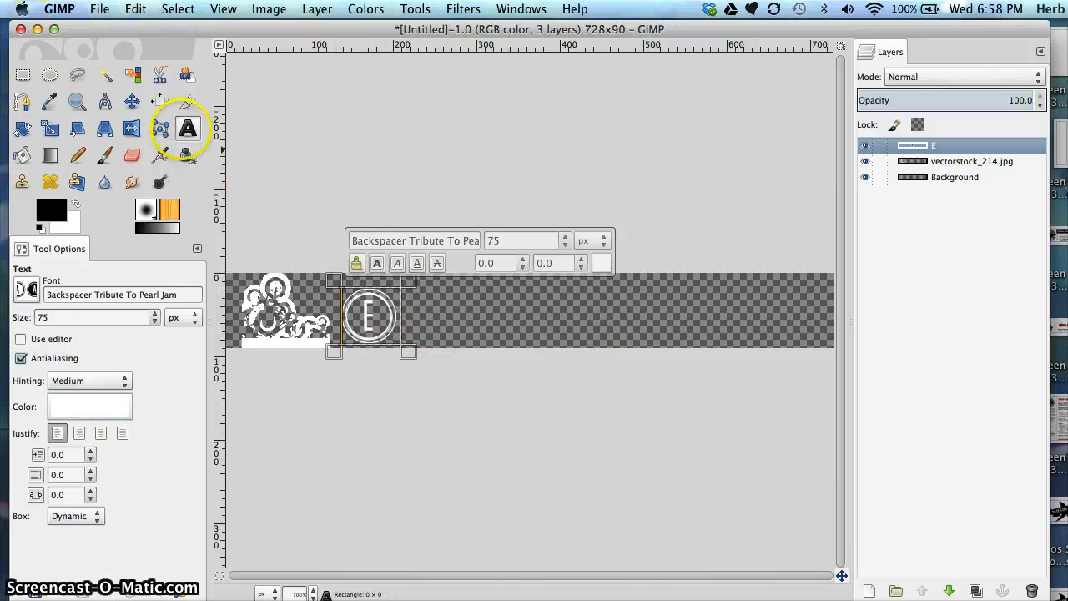
Try the Noteworthy Light font on the circled letter E and undo the font change
{"action": "left_click", "coordinate": [26, 289]}
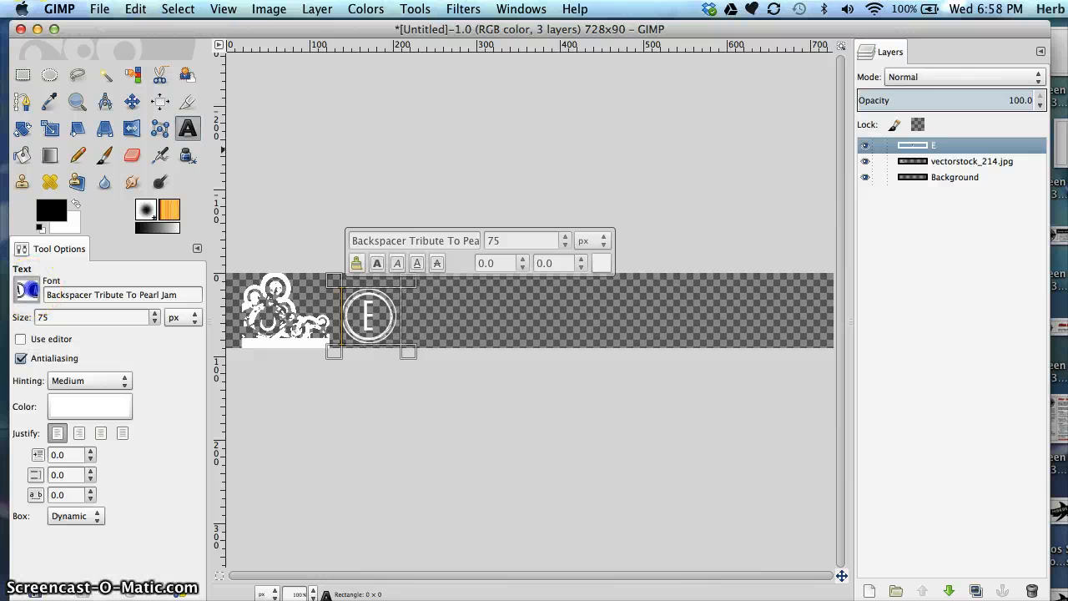
{"action": "left_click_drag", "start_coordinate": [156, 342], "coordinate": [156, 451]}
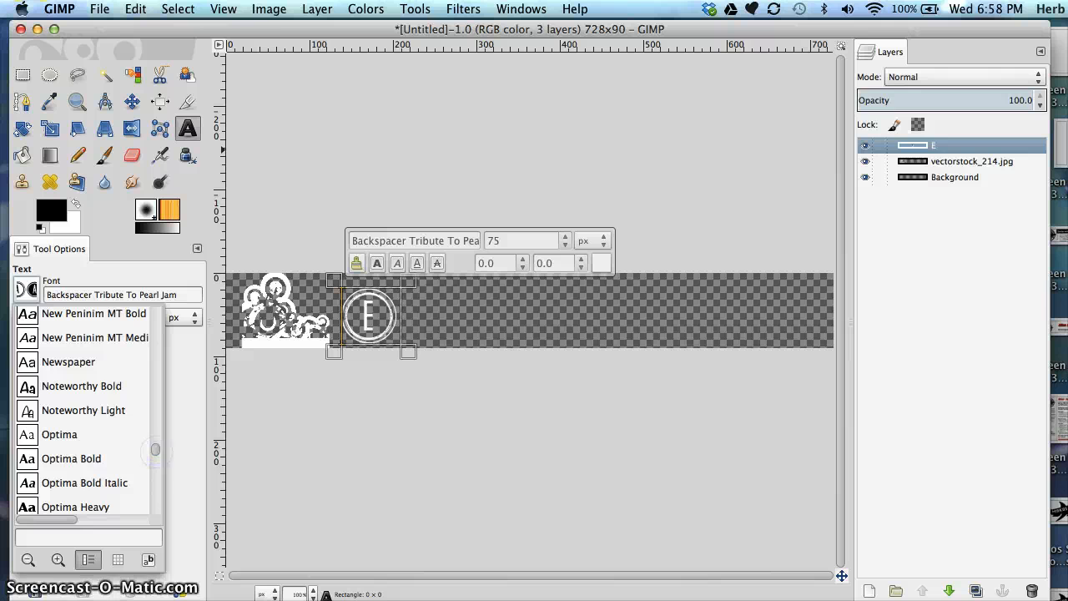
{"action": "left_click", "coordinate": [82, 410]}
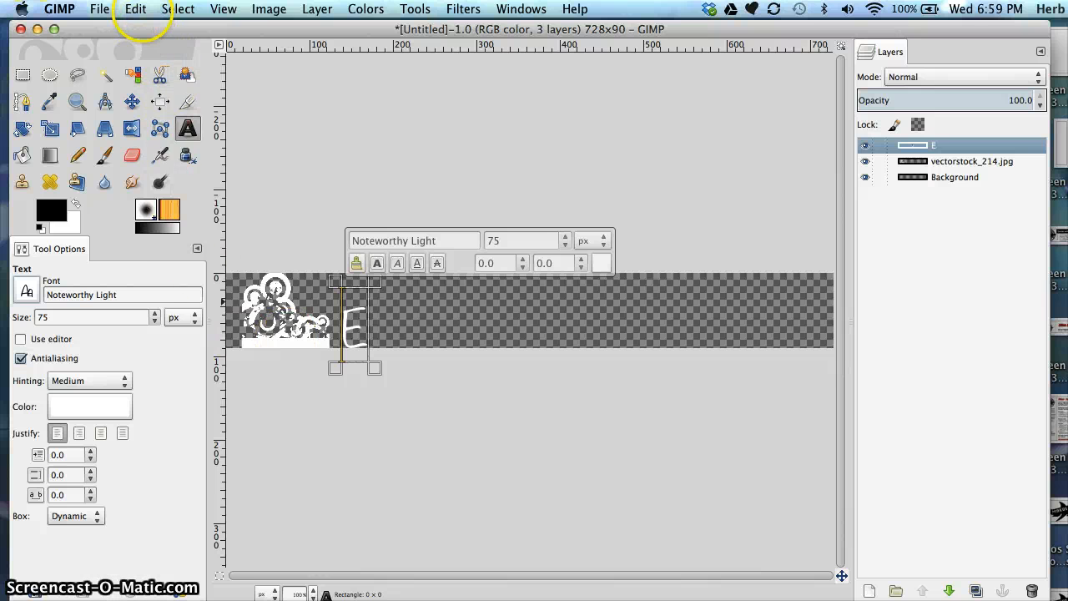
{"action": "left_click", "coordinate": [136, 9]}
{"action": "left_click", "coordinate": [179, 29]}
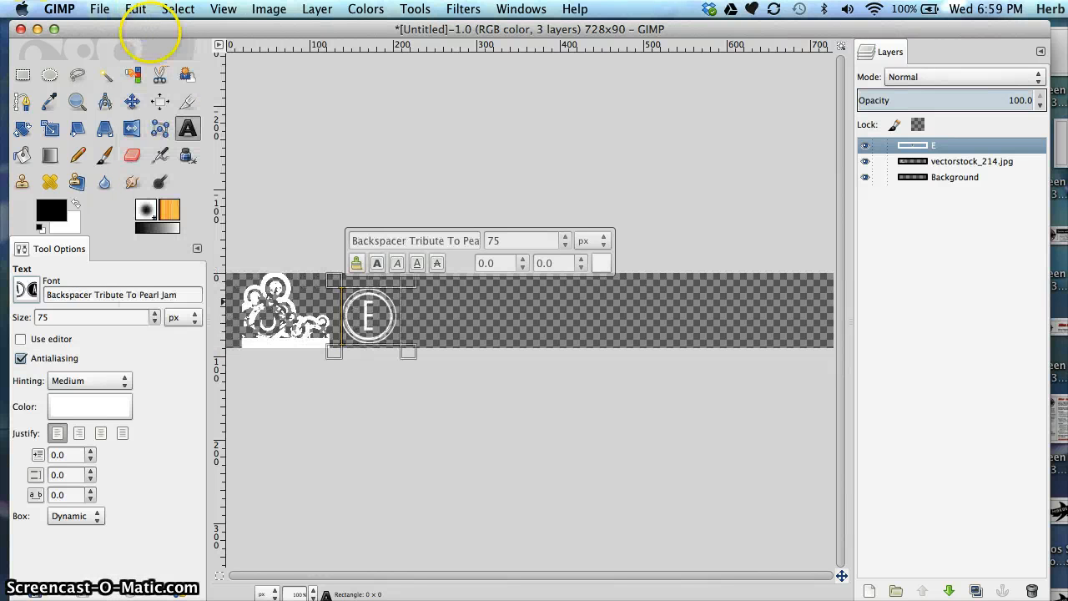
Start a new text beside the circled E and choose the Noteworthy Light font for it
{"action": "left_click", "coordinate": [426, 309]}
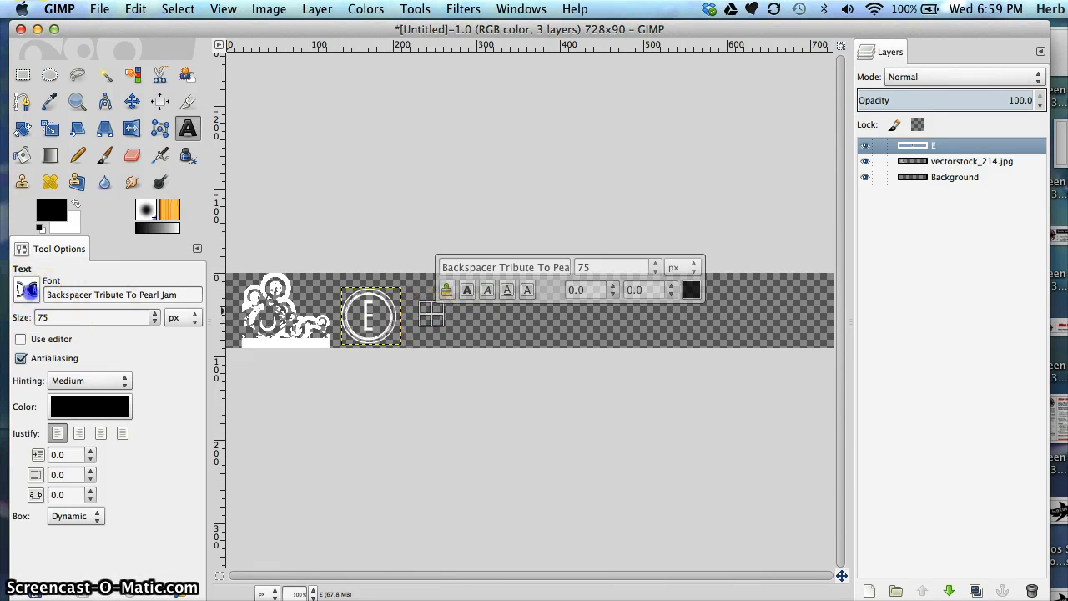
{"action": "left_click", "coordinate": [28, 289]}
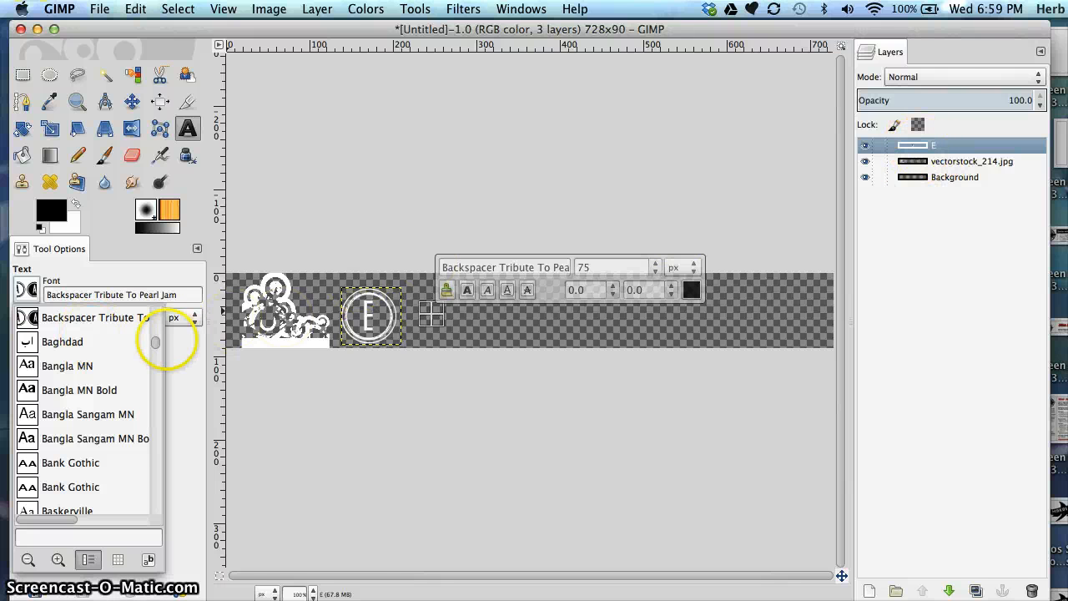
{"action": "left_click_drag", "start_coordinate": [153, 342], "coordinate": [156, 449]}
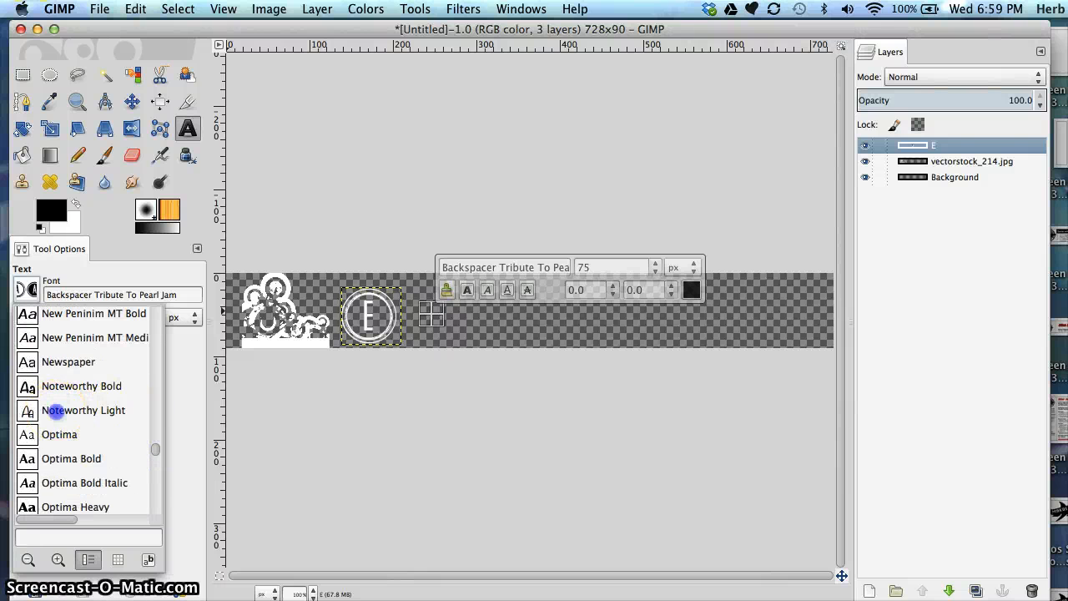
{"action": "left_click", "coordinate": [51, 410]}
Set the new text's color to white (ffffff)
{"action": "left_click", "coordinate": [70, 413]}
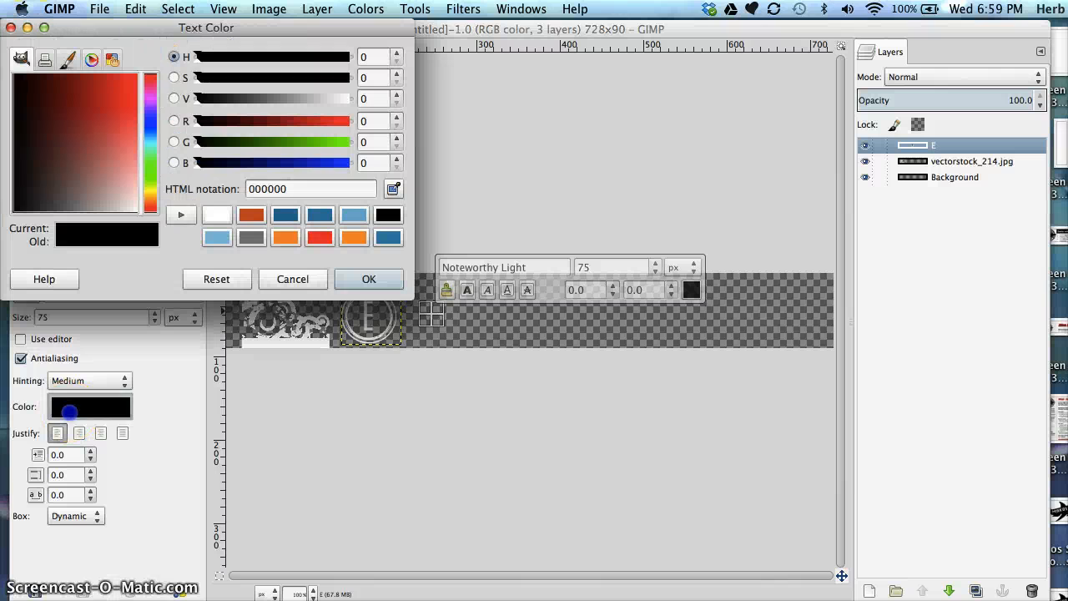
{"action": "left_click_drag", "start_coordinate": [124, 211], "coordinate": [175, 215]}
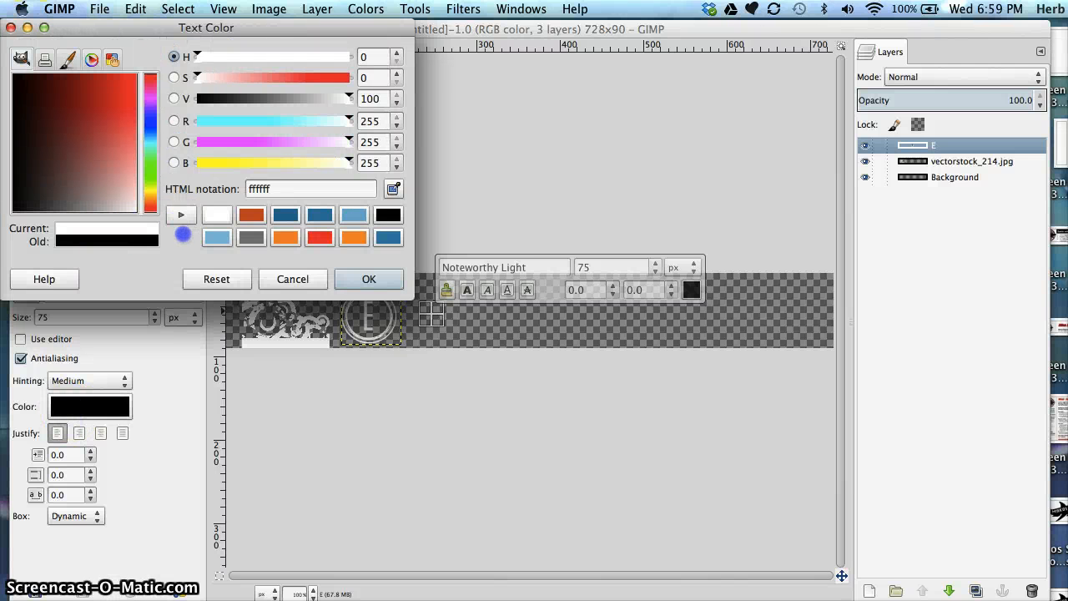
{"action": "left_click", "coordinate": [183, 213]}
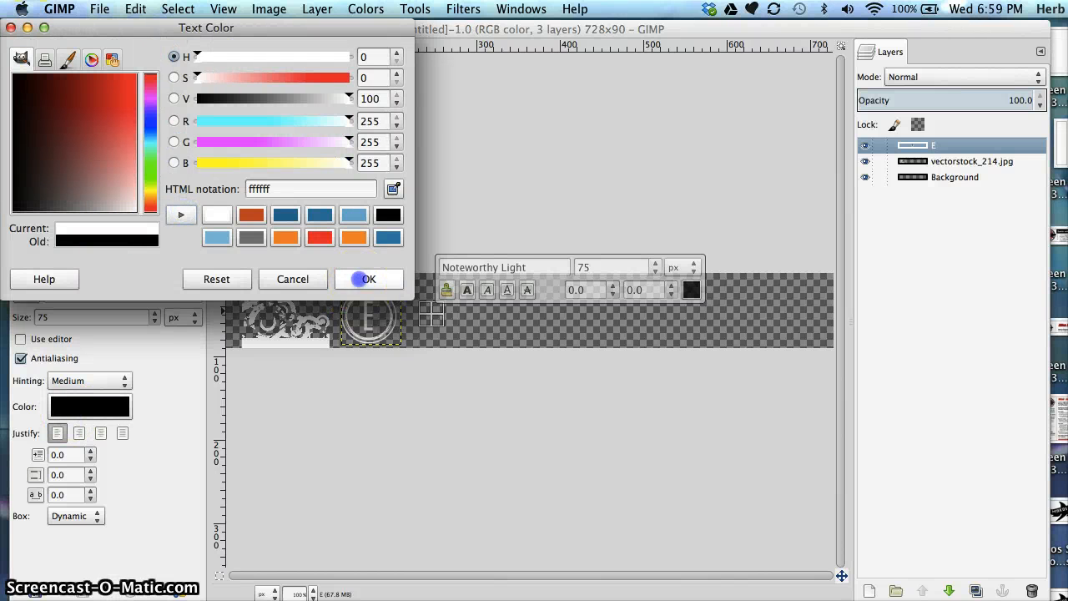
{"action": "left_click", "coordinate": [368, 279]}
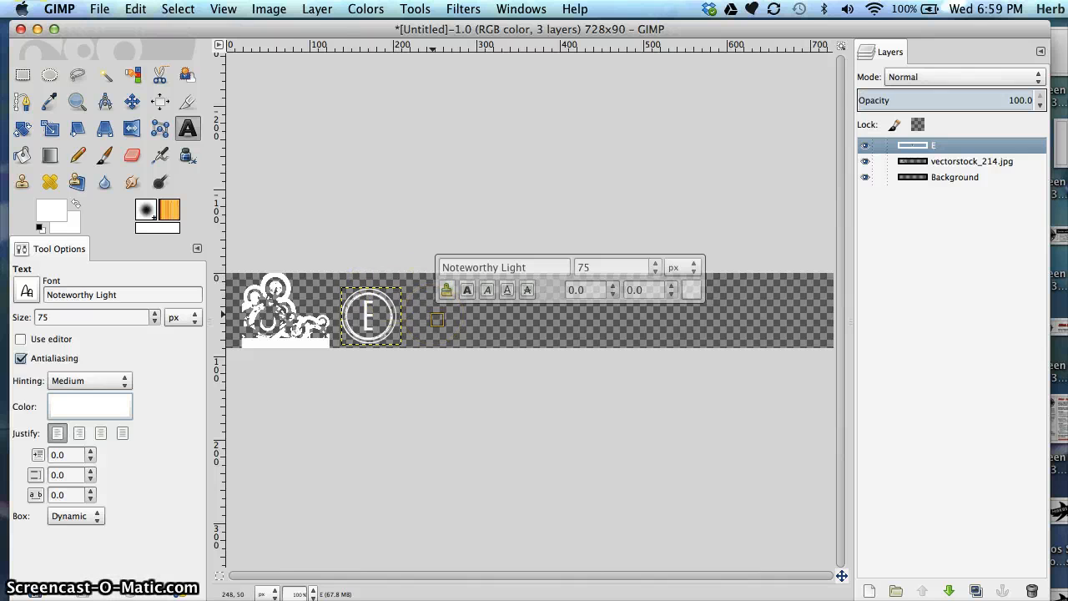
Add the word "portfolio" in Noteworthy Light at 75 px as a new text layer beside the circled E
{"action": "key", "text": "i"}
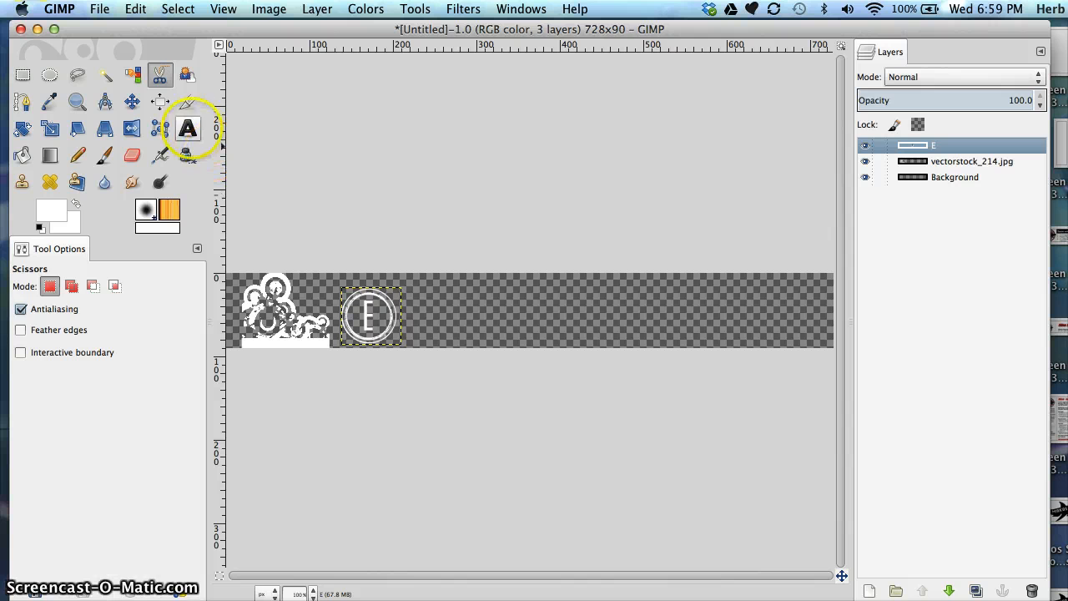
{"action": "left_click", "coordinate": [188, 128]}
{"action": "left_click", "coordinate": [433, 325]}
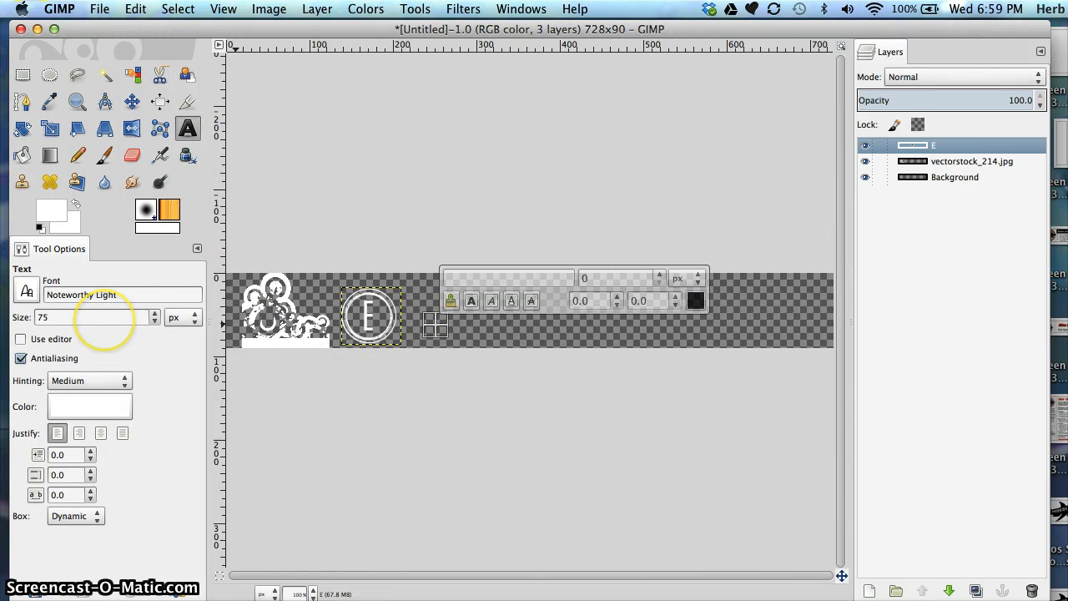
{"action": "type", "text": "por"}
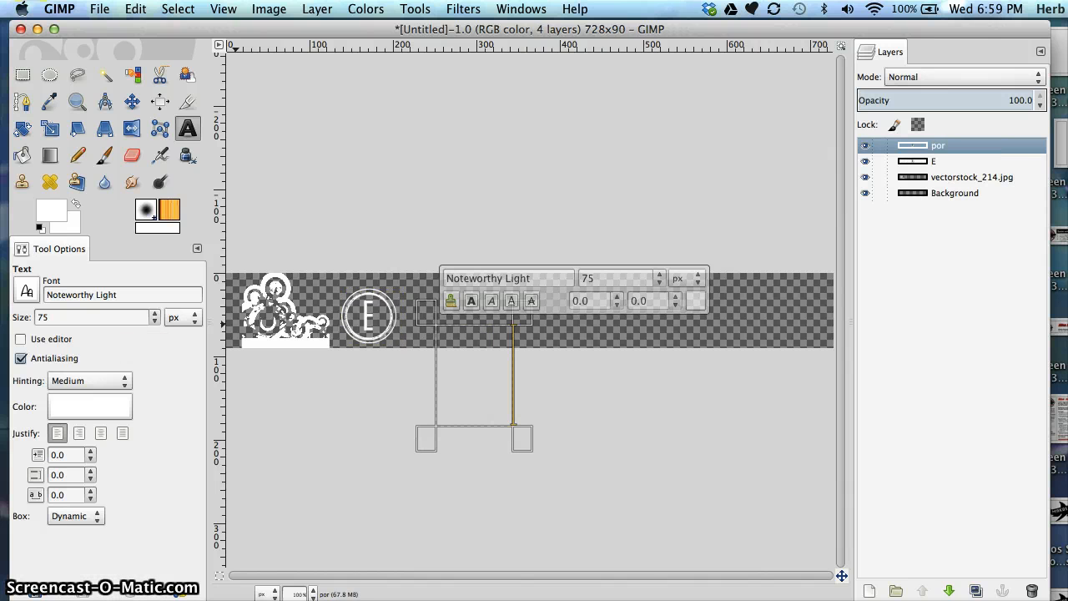
{"action": "type", "text": "tfolio"}
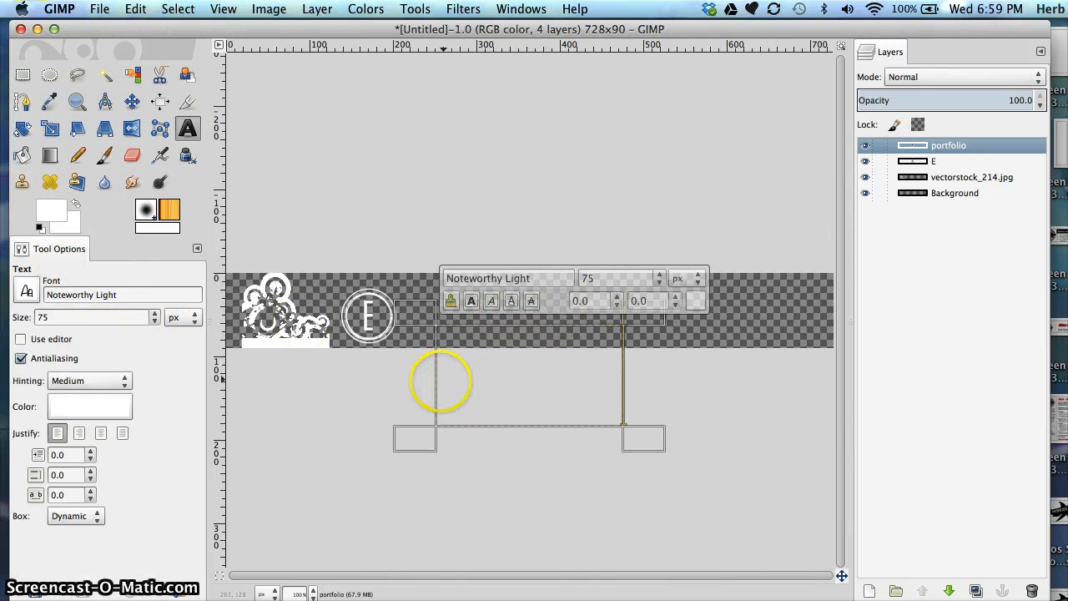
Reduce the "portfolio" text to 17 px and move its layer closer to the circled E
{"action": "left_click_drag", "start_coordinate": [441, 381], "coordinate": [654, 390]}
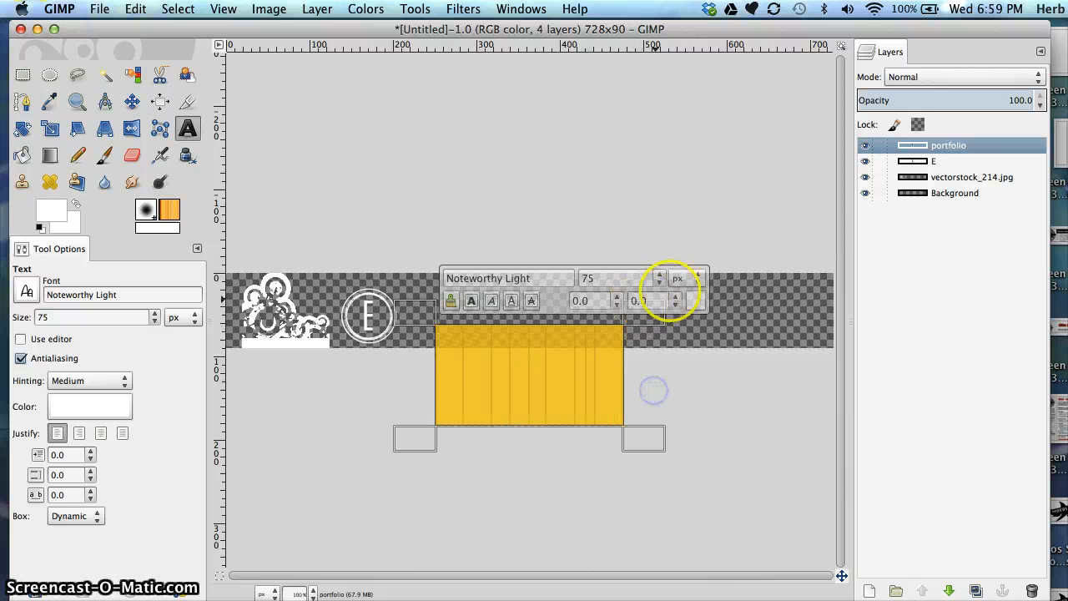
{"action": "left_click", "coordinate": [661, 284]}
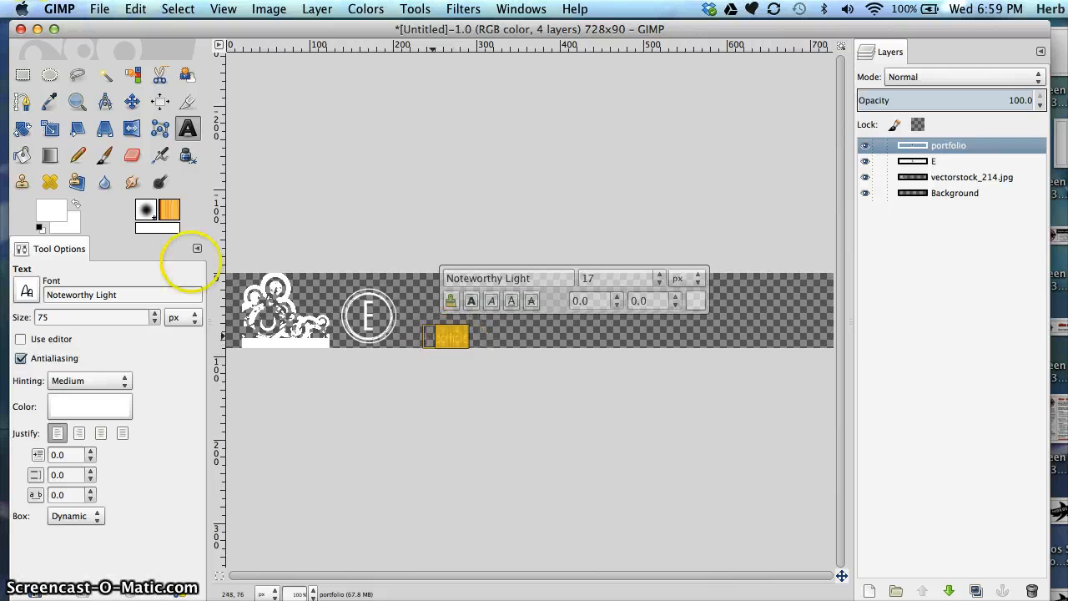
{"action": "left_click", "coordinate": [132, 101]}
{"action": "left_click_drag", "start_coordinate": [450, 338], "coordinate": [451, 337]}
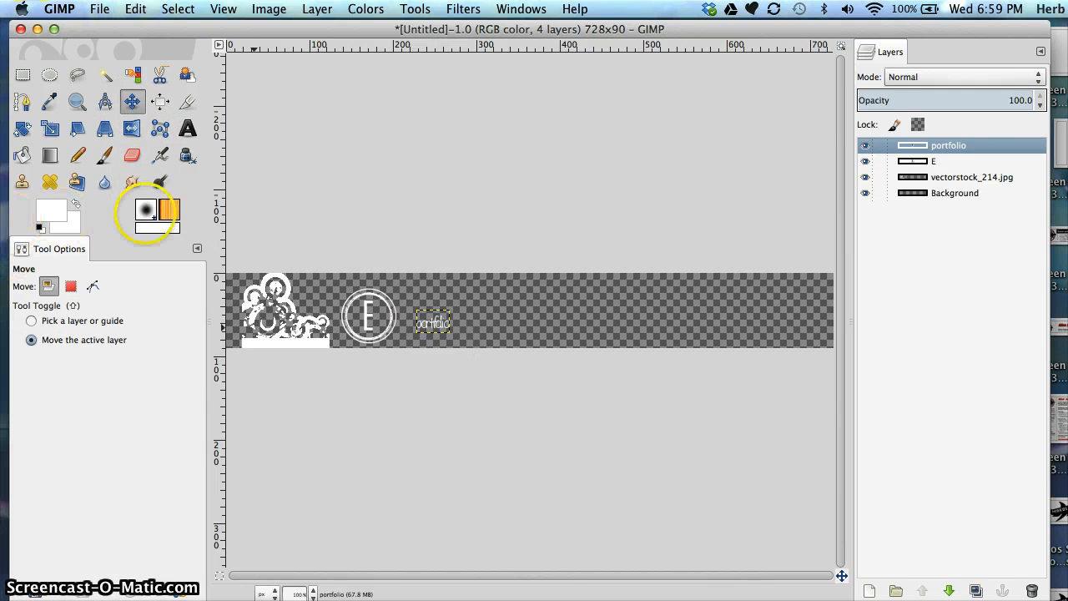
Enlarge the "portfolio" text to 51 px and move its layer up next to the circled E, within the banner
{"action": "left_click", "coordinate": [188, 128]}
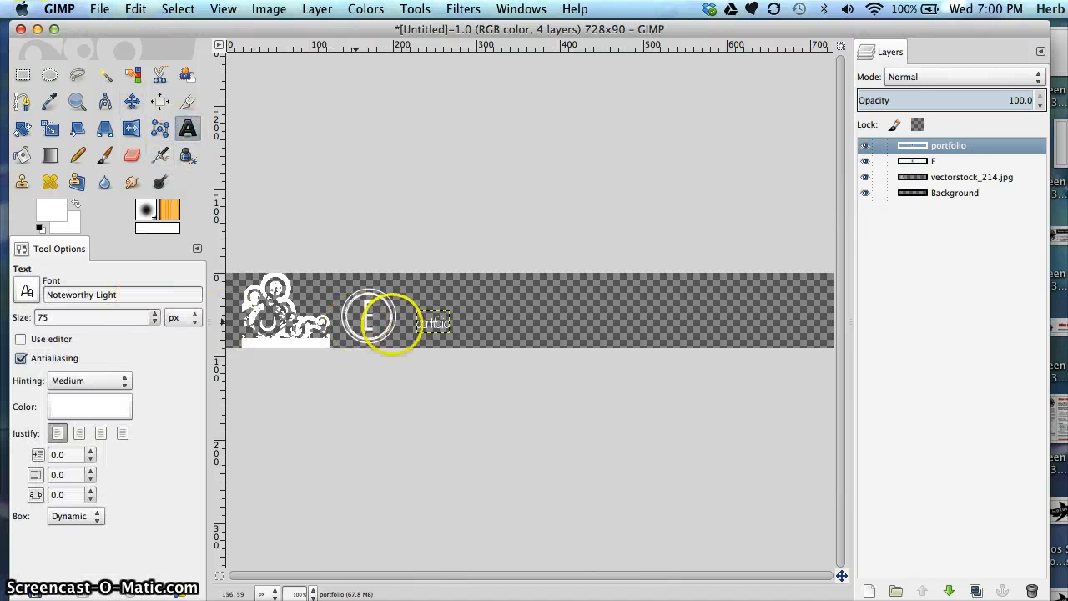
{"action": "left_click", "coordinate": [424, 326]}
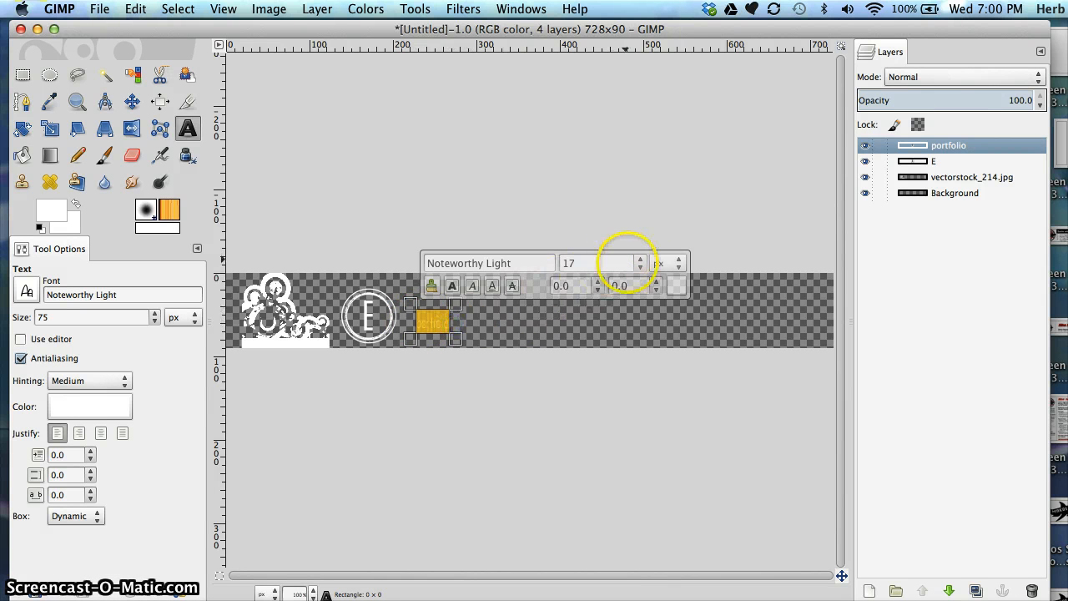
{"action": "left_click", "coordinate": [639, 260]}
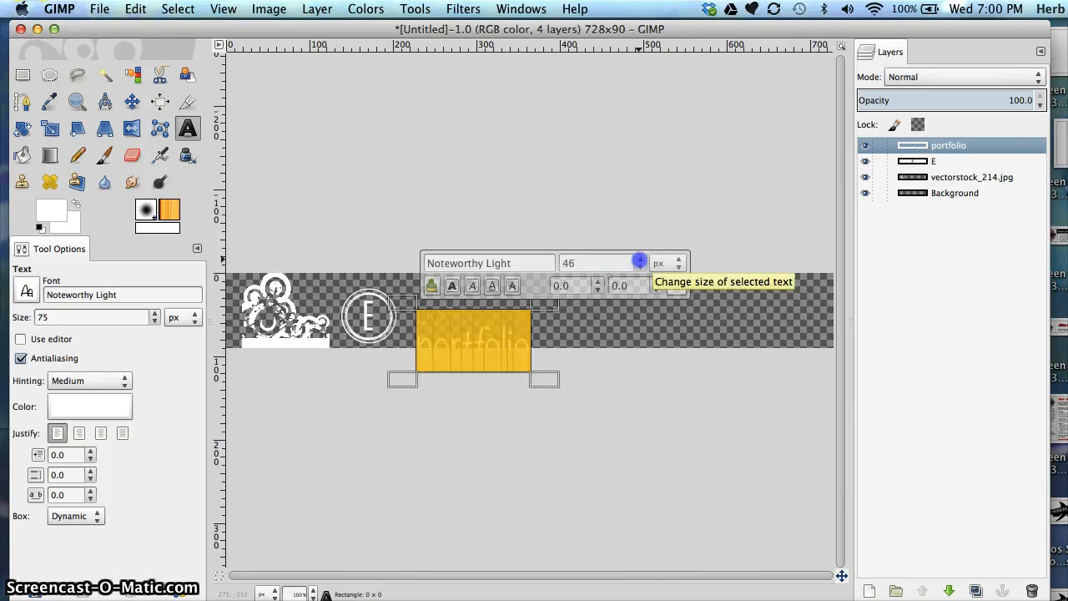
{"action": "left_click", "coordinate": [639, 260]}
{"action": "left_click", "coordinate": [639, 260]}
{"action": "left_click", "coordinate": [640, 260]}
{"action": "left_click", "coordinate": [640, 260]}
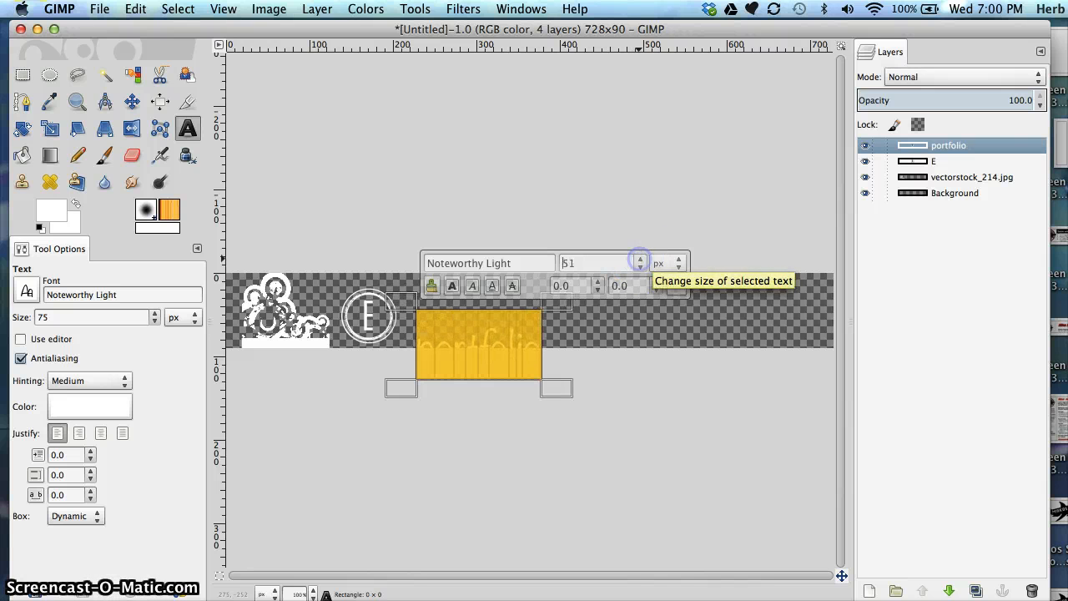
{"action": "left_click", "coordinate": [133, 101]}
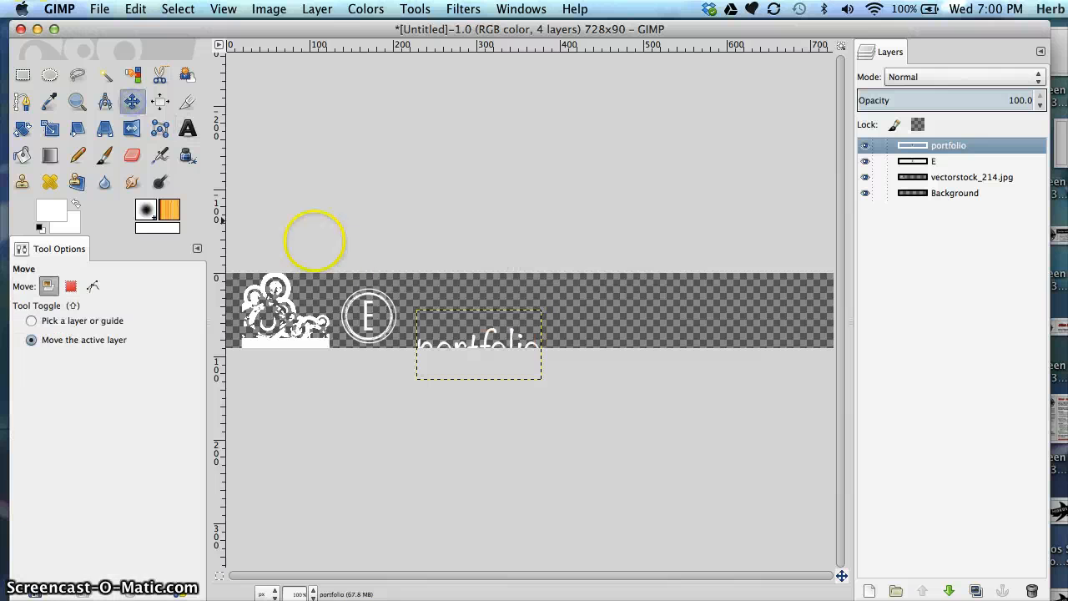
{"action": "left_click_drag", "start_coordinate": [470, 342], "coordinate": [456, 308]}
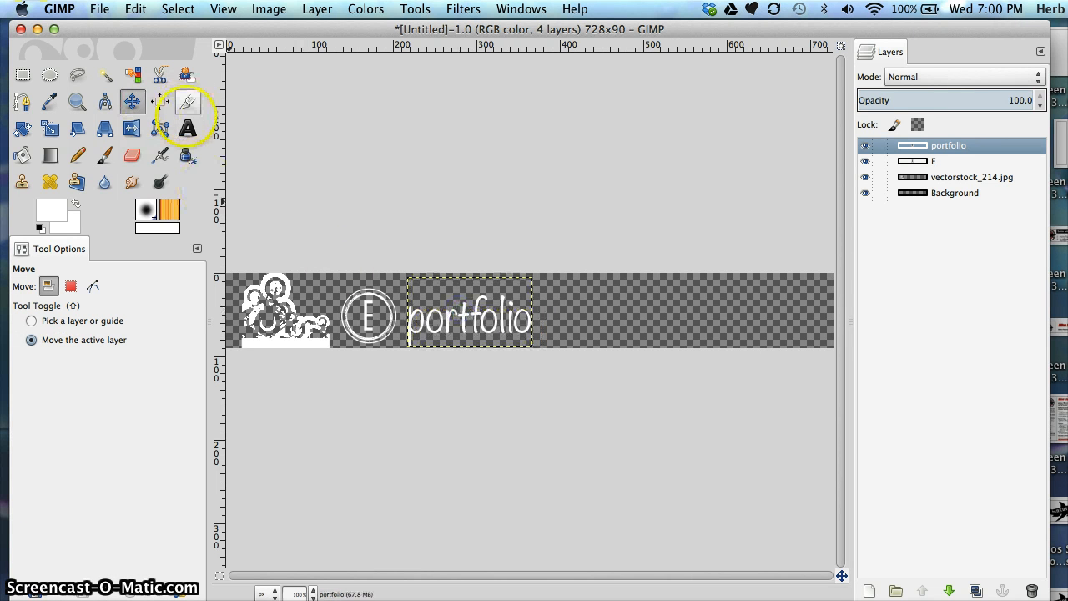
Reduce the whole "portfolio" text to 42 px
{"action": "left_click", "coordinate": [188, 128]}
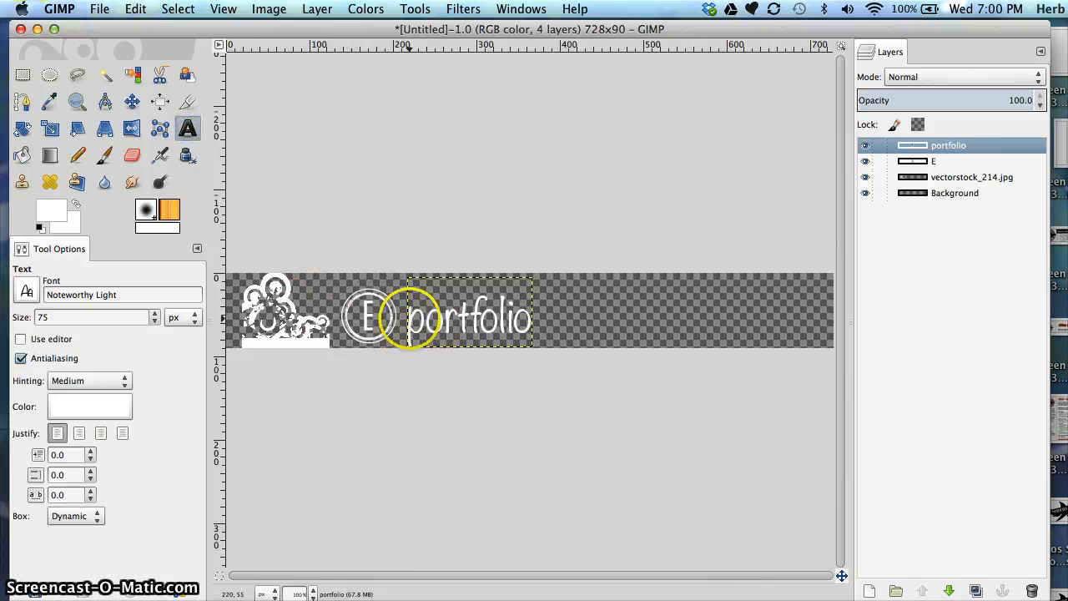
{"action": "left_click_drag", "start_coordinate": [410, 318], "coordinate": [541, 318]}
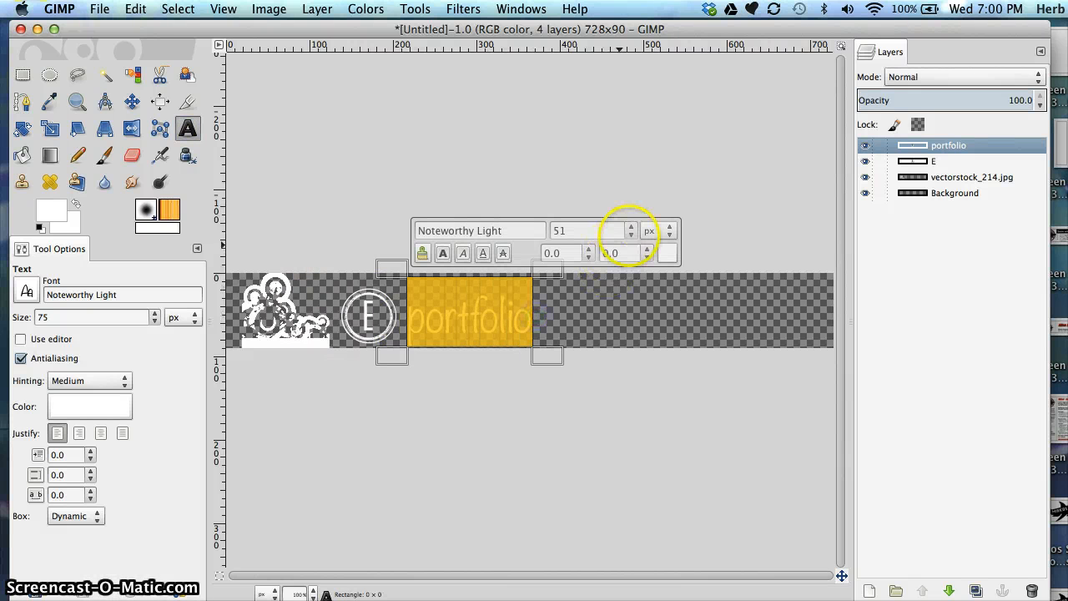
{"action": "left_click", "coordinate": [630, 237]}
{"action": "left_click", "coordinate": [630, 237]}
{"action": "left_click", "coordinate": [630, 236]}
{"action": "left_click", "coordinate": [630, 236]}
{"action": "left_click", "coordinate": [631, 236]}
{"action": "left_click", "coordinate": [631, 236]}
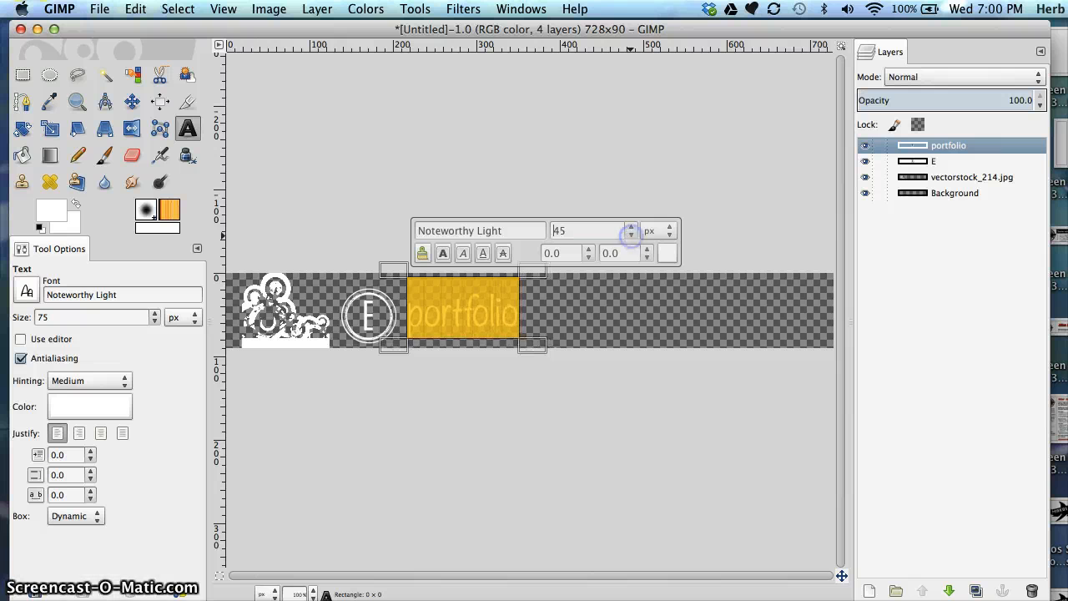
{"action": "left_click", "coordinate": [631, 236]}
{"action": "left_click", "coordinate": [630, 236]}
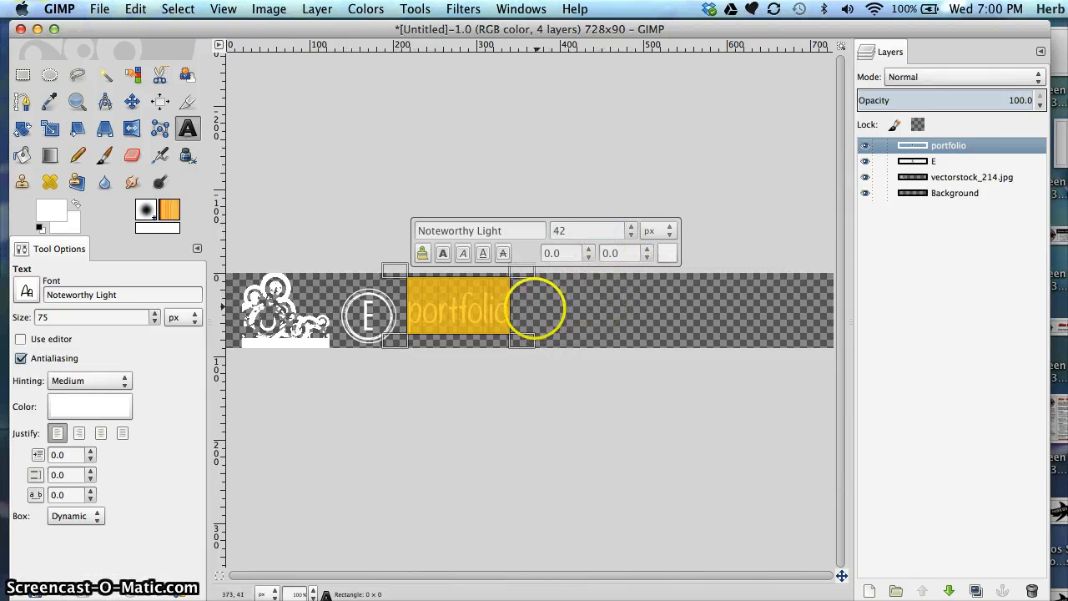
Extend the "portfolio" text with "of" and the portfolio owner's full name
{"action": "left_click", "coordinate": [510, 311]}
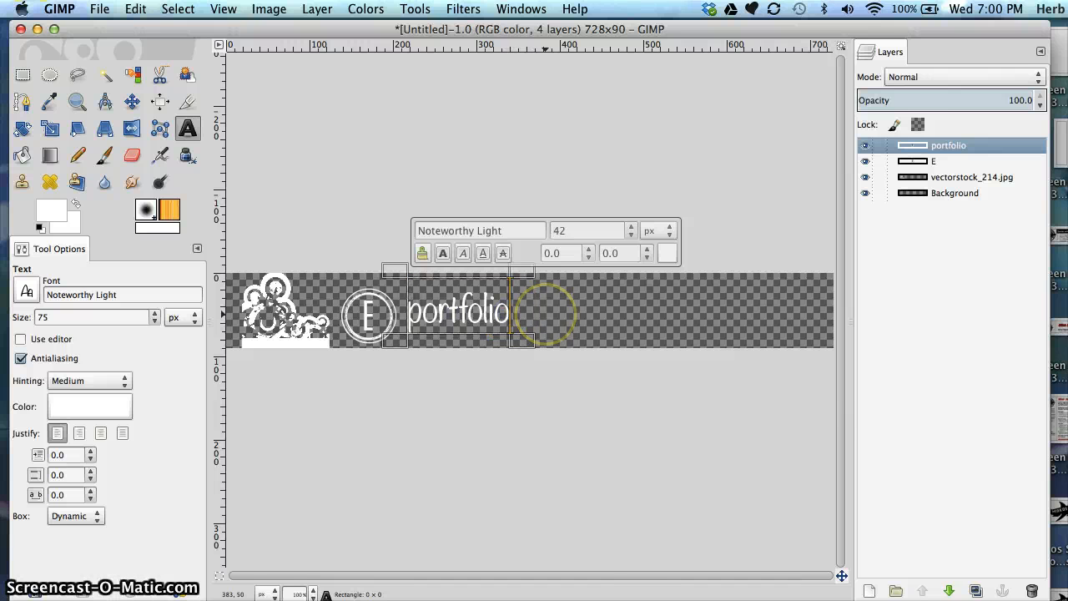
{"action": "type", "text": "of Her"}
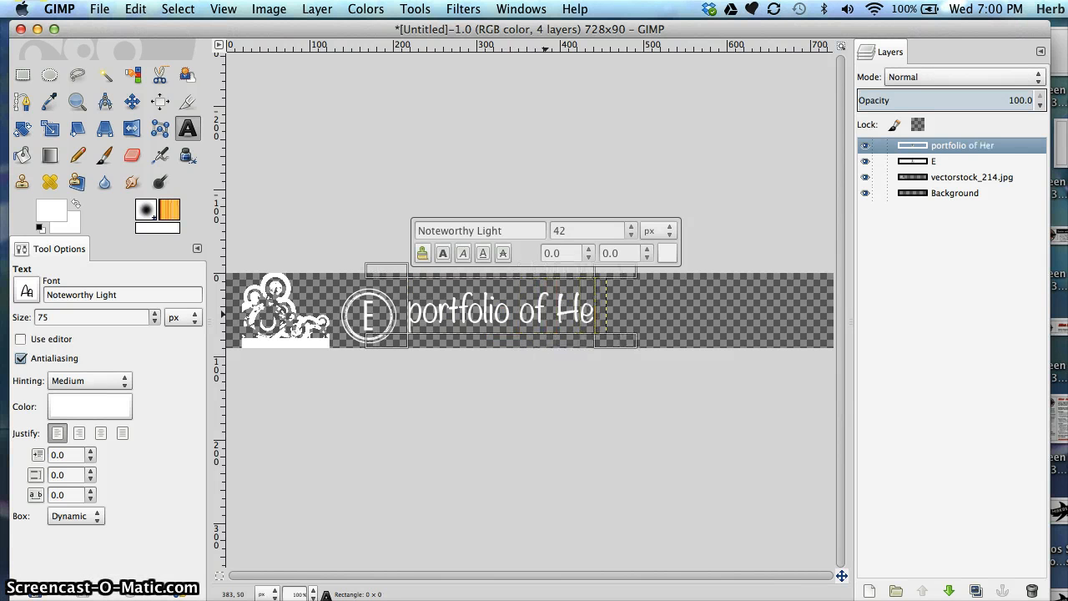
{"action": "type", "text": "b Morelock"}
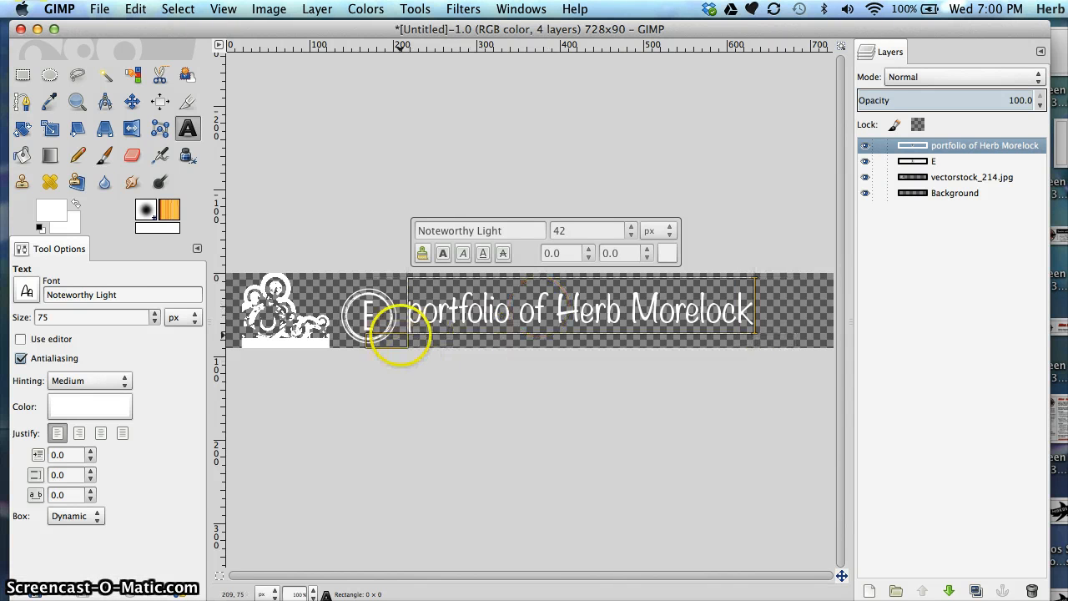
Set the kerning of the entire title text to 2.0
{"action": "left_click", "coordinate": [410, 315]}
{"action": "left_click_drag", "start_coordinate": [411, 316], "coordinate": [757, 335]}
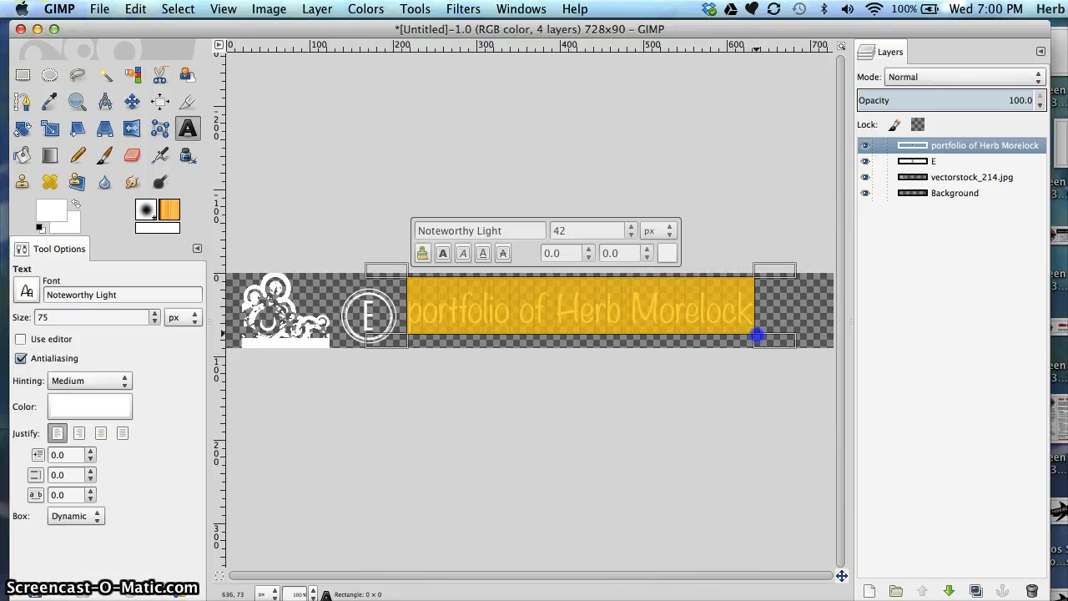
{"action": "left_click", "coordinate": [647, 249]}
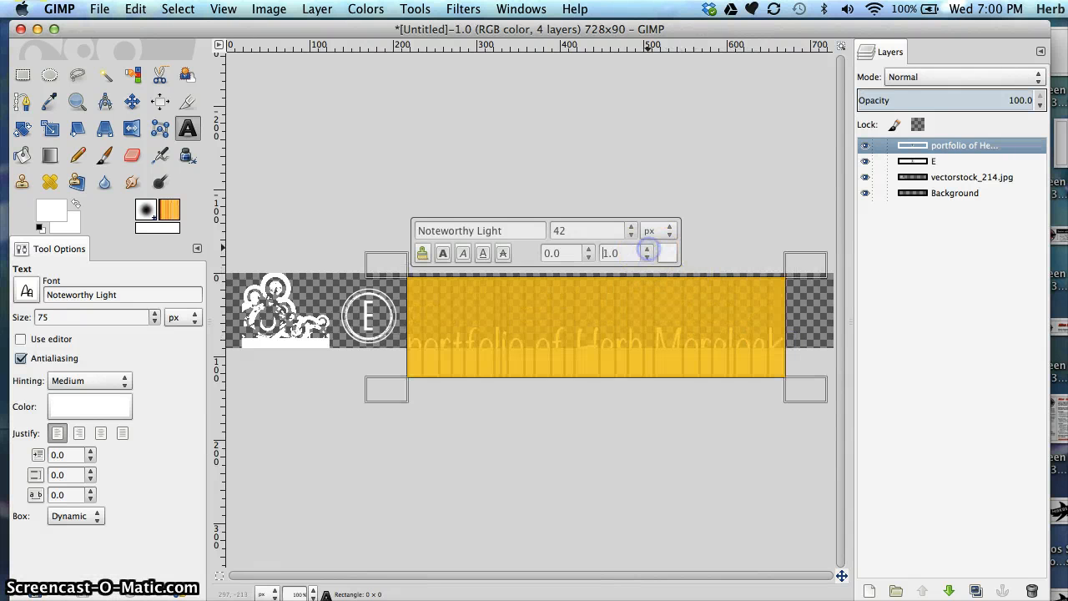
{"action": "left_click", "coordinate": [646, 249]}
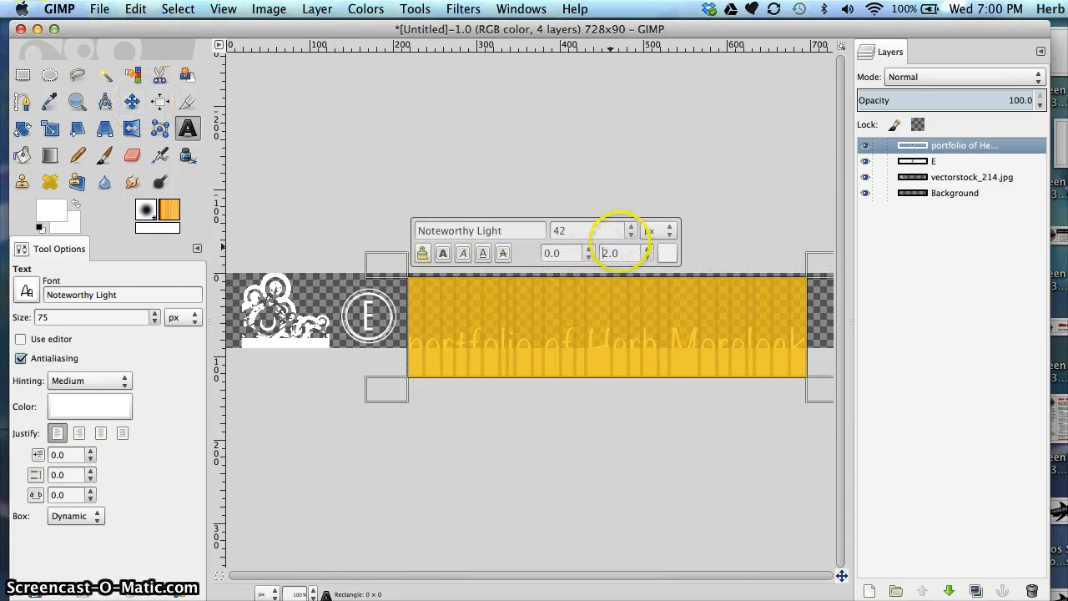
Reduce the entire title text to 36 px
{"action": "left_click", "coordinate": [631, 235]}
{"action": "left_click", "coordinate": [631, 235]}
{"action": "left_click", "coordinate": [631, 235]}
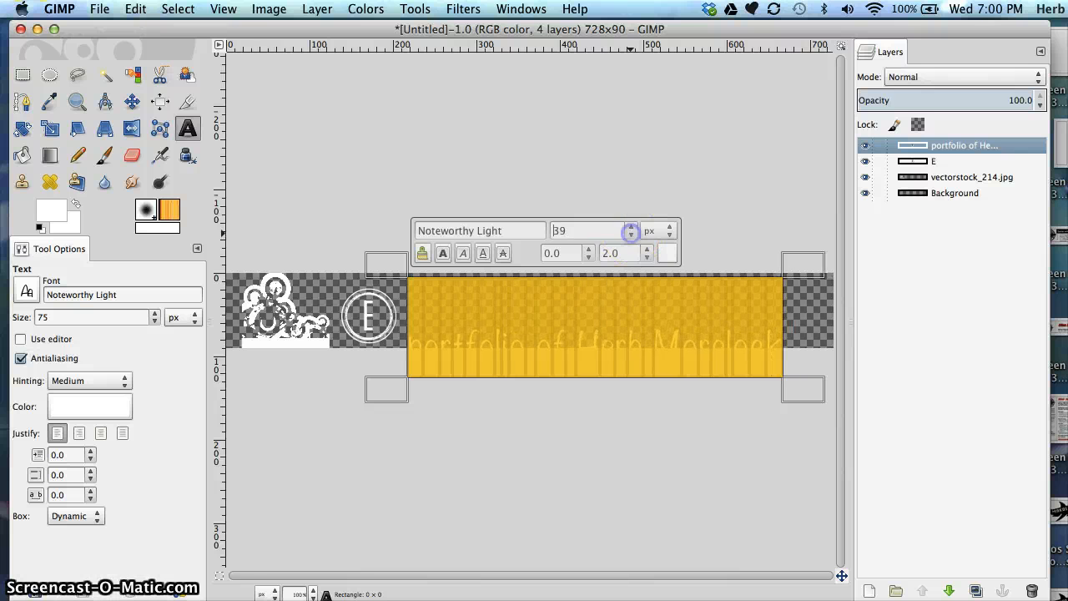
{"action": "left_click", "coordinate": [631, 235]}
{"action": "left_click", "coordinate": [631, 235]}
{"action": "left_click", "coordinate": [631, 235]}
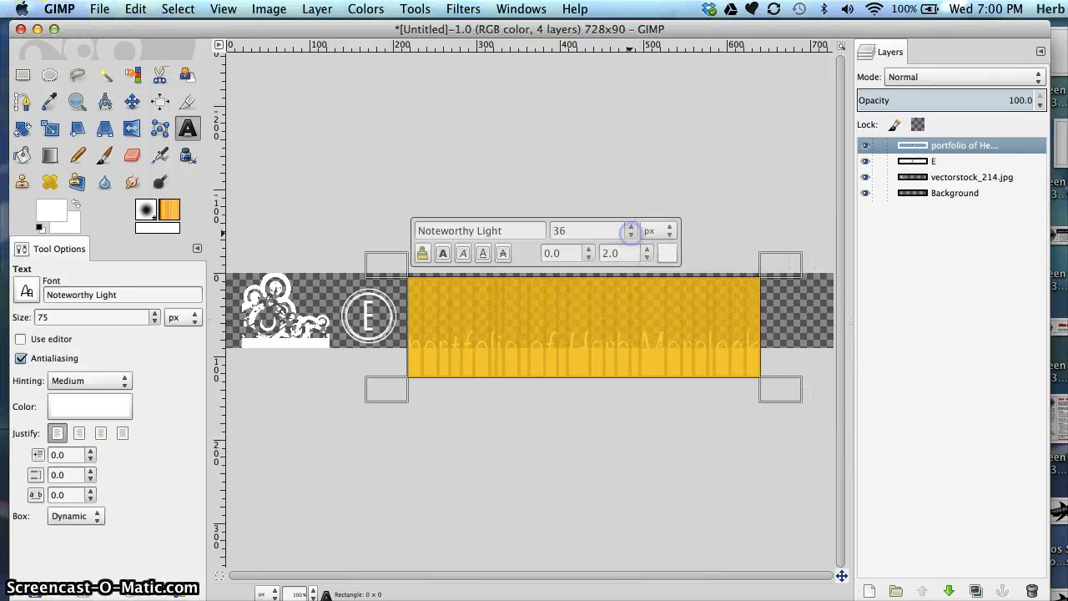
Move the title layer up so the text sits inside the banner, right beside the circled E
{"action": "left_click", "coordinate": [131, 101]}
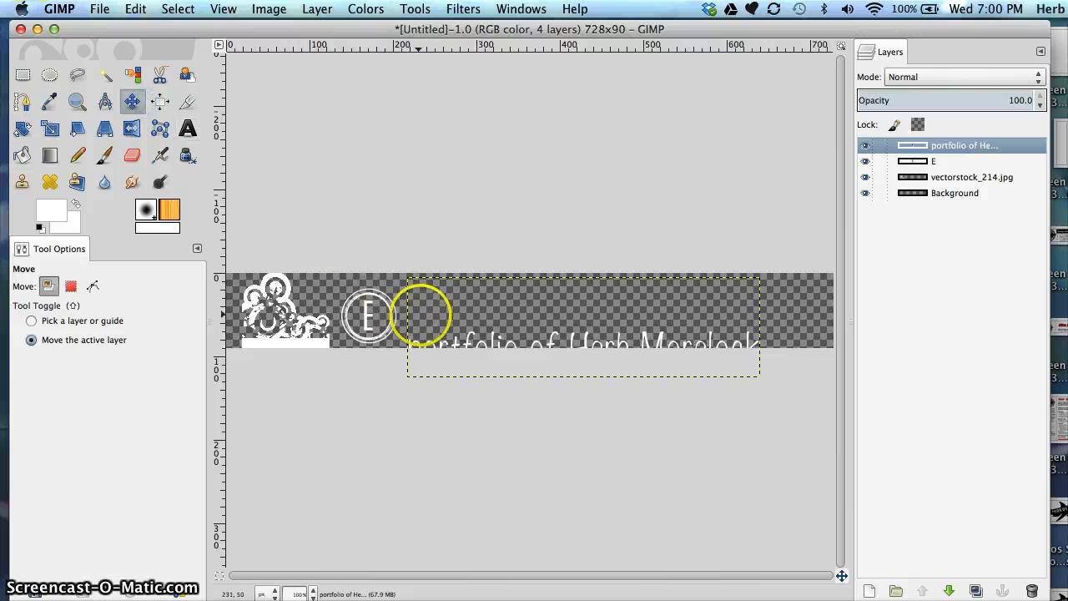
{"action": "left_click_drag", "start_coordinate": [444, 332], "coordinate": [439, 311]}
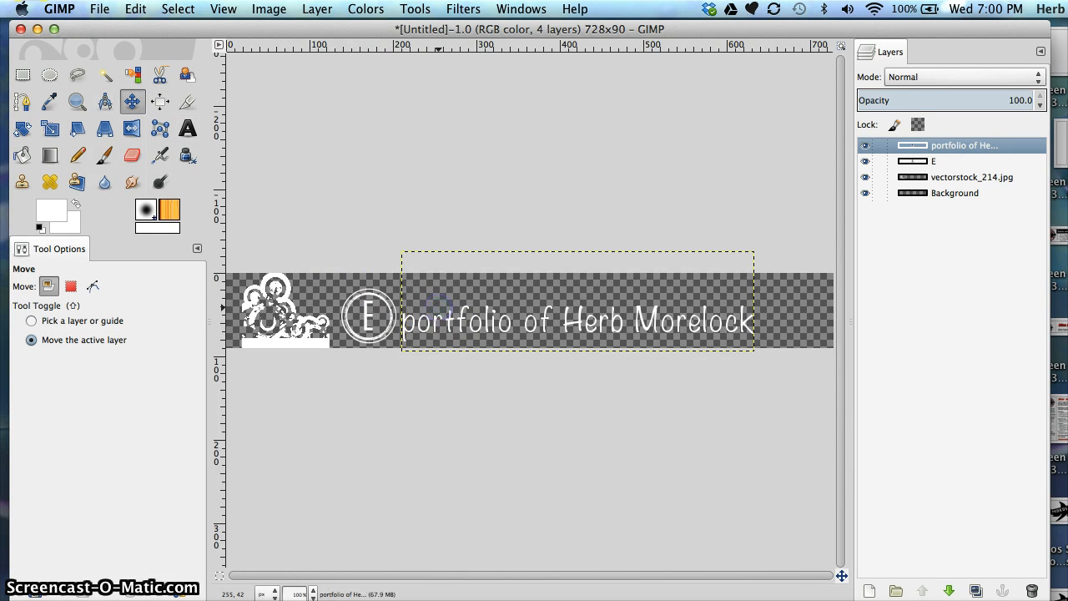
{"action": "left_click", "coordinate": [794, 309]}
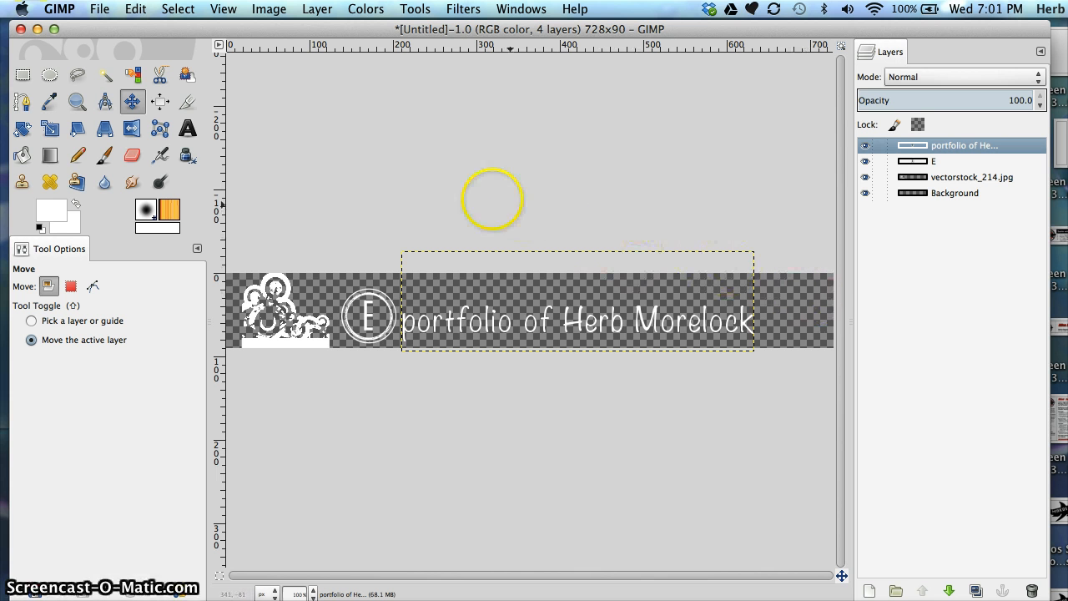
Save the banner project to the Desktop as headerlogo.xcf
{"action": "left_click", "coordinate": [99, 9]}
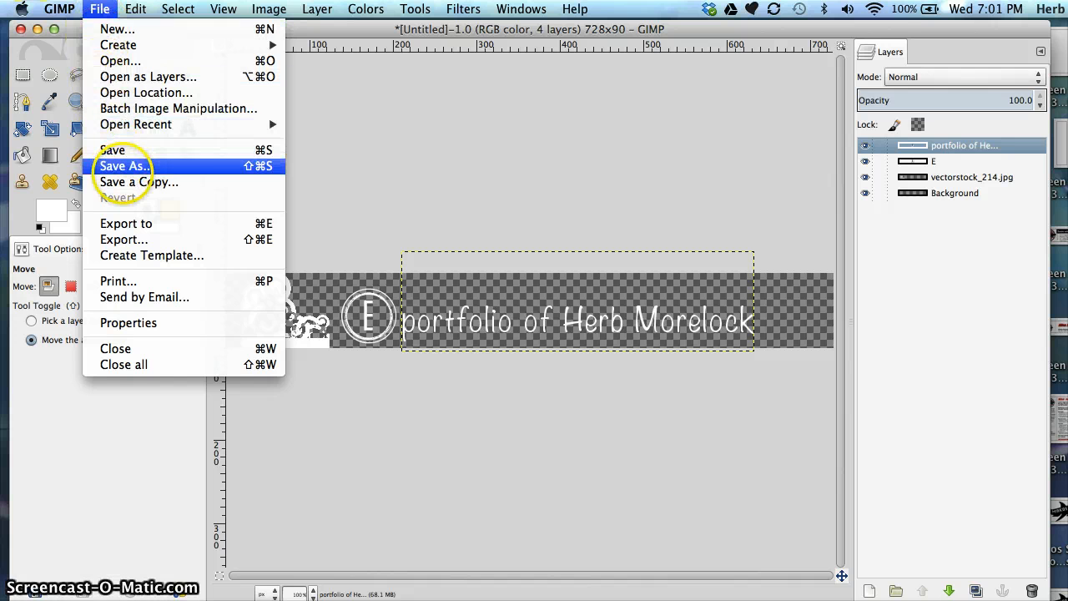
{"action": "left_click", "coordinate": [126, 166]}
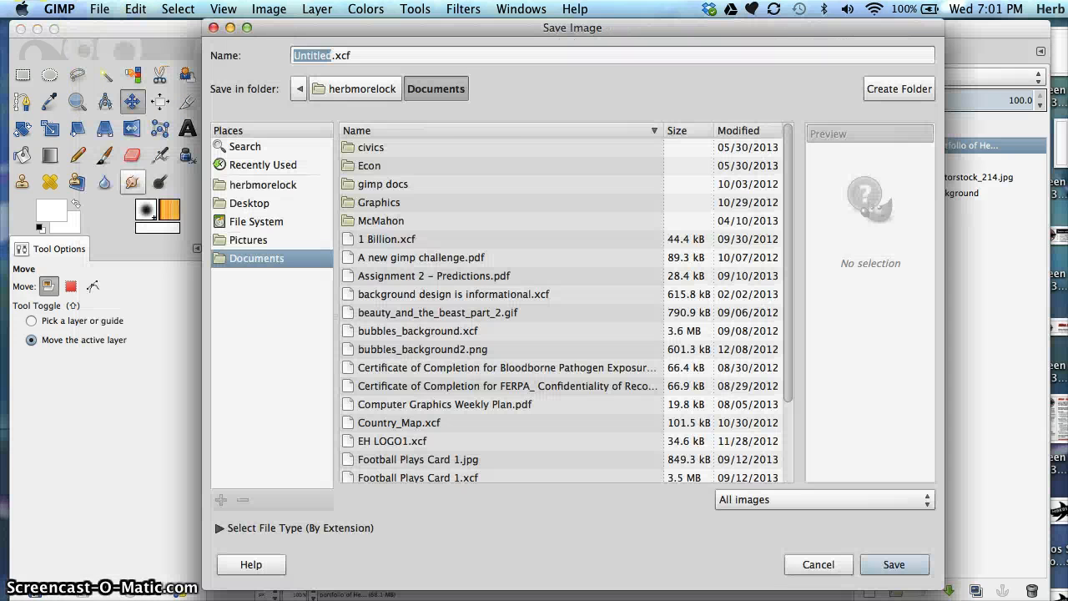
{"action": "type", "text": "headerlogo"}
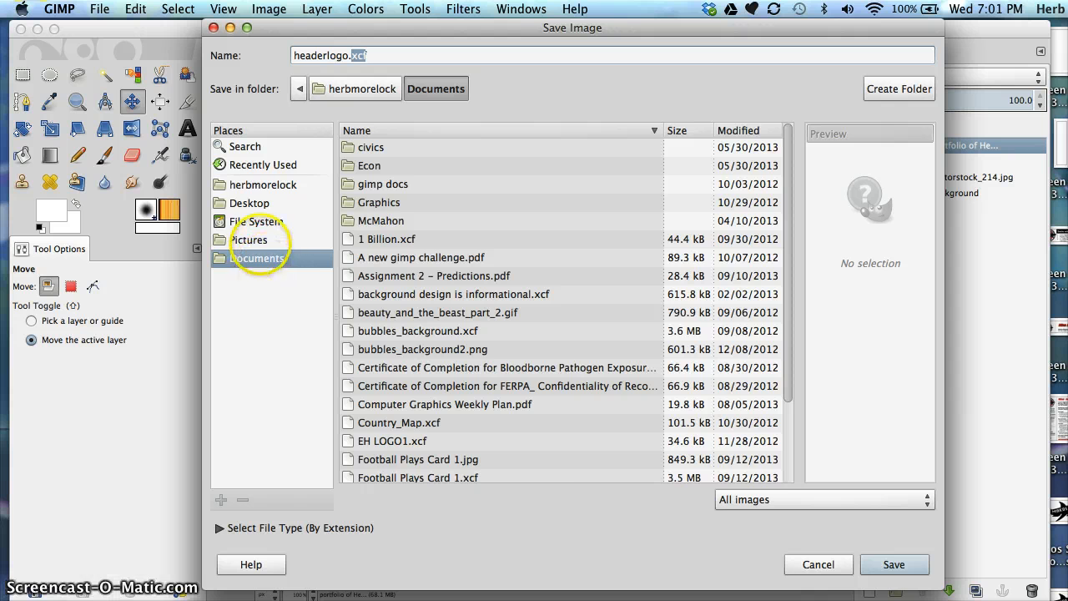
{"action": "left_click", "coordinate": [251, 203]}
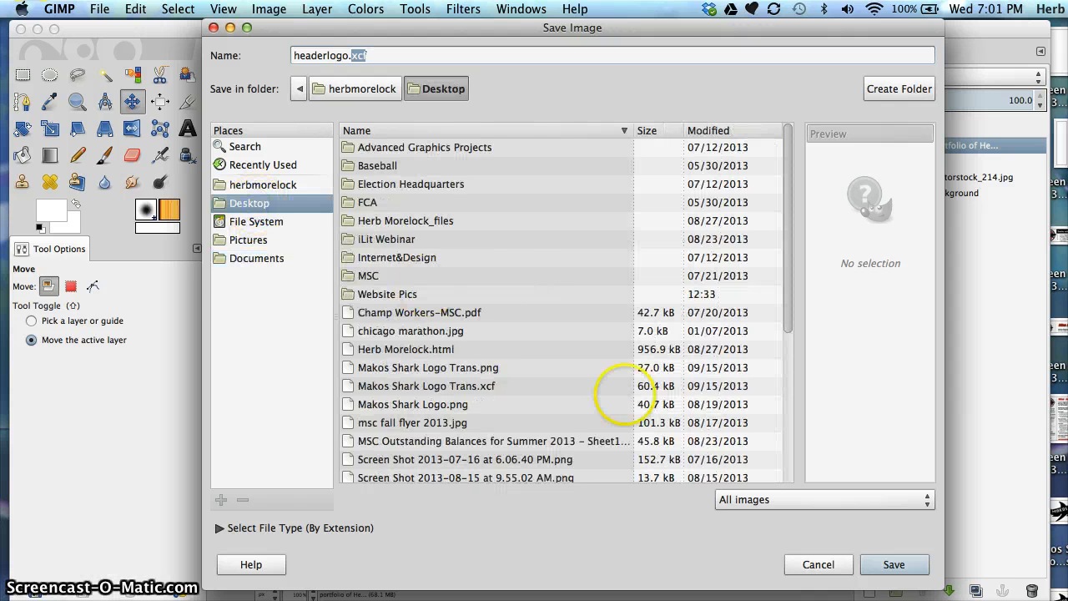
{"action": "left_click", "coordinate": [894, 564]}
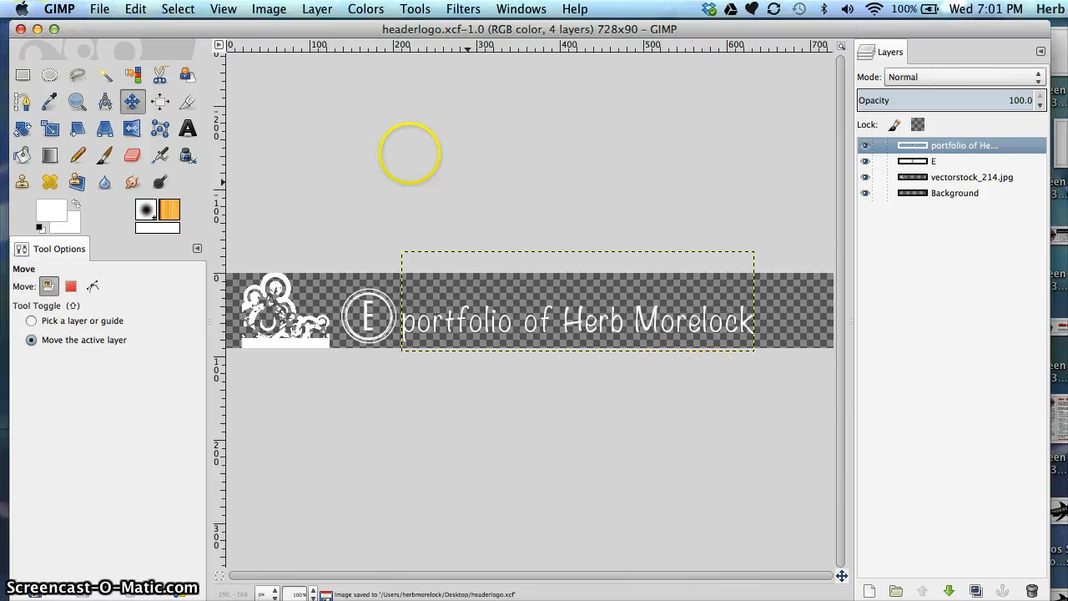
Export the banner to the Desktop as headerlogo.png with the default PNG options
{"action": "left_click", "coordinate": [99, 9]}
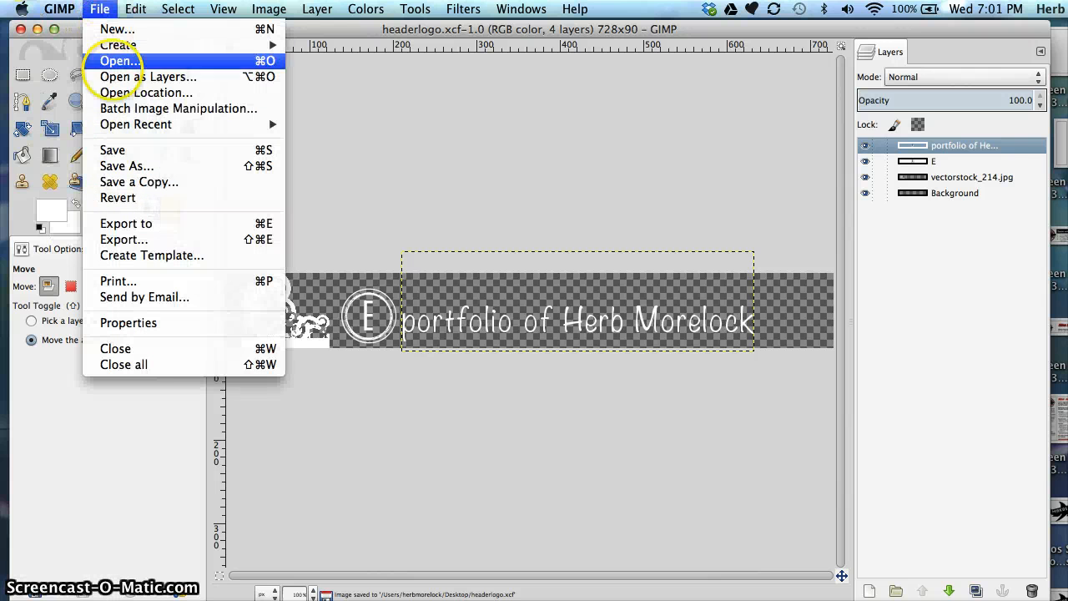
{"action": "left_click", "coordinate": [126, 240]}
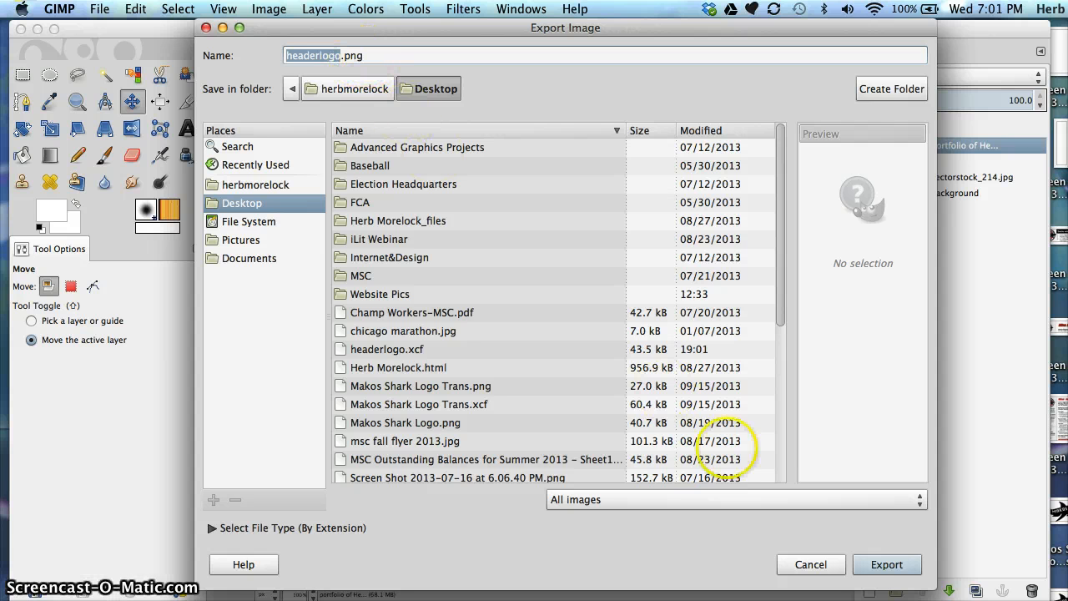
{"action": "left_click", "coordinate": [887, 564]}
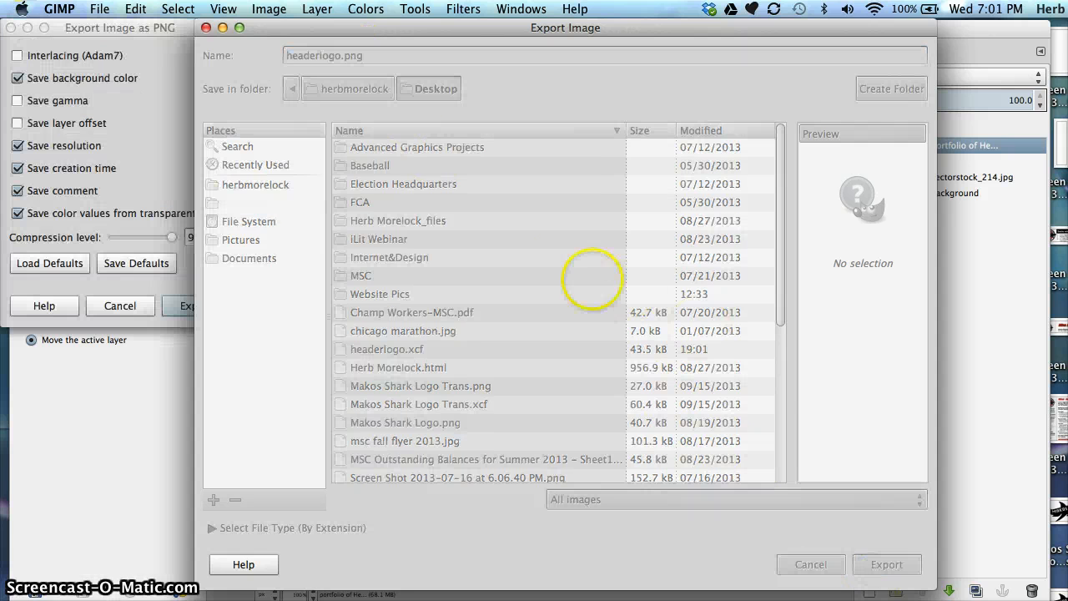
{"action": "left_click_drag", "start_coordinate": [127, 27], "coordinate": [447, 38]}
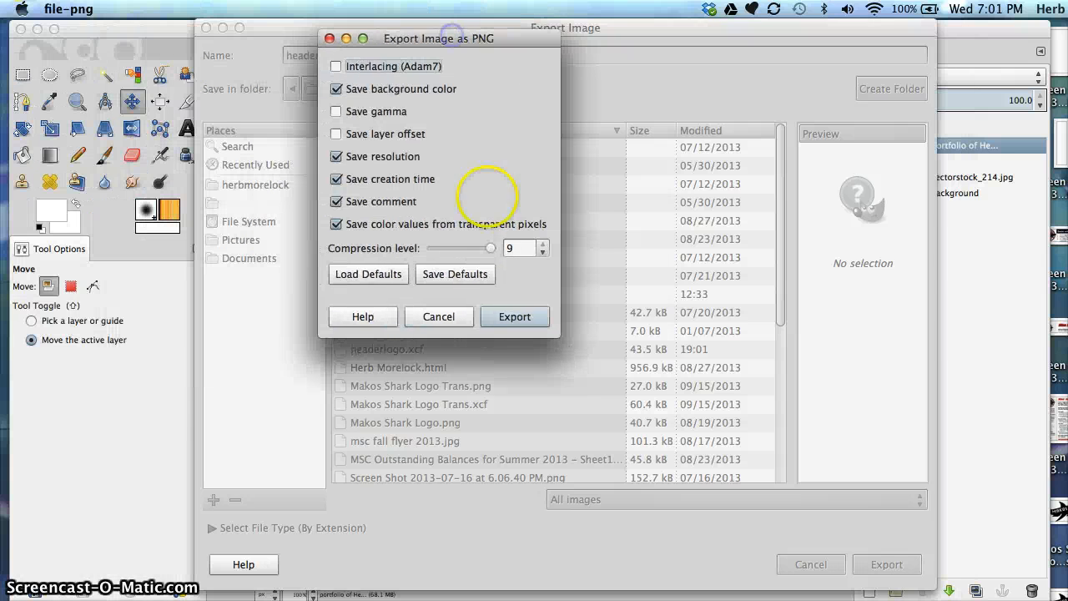
{"action": "left_click", "coordinate": [515, 316]}
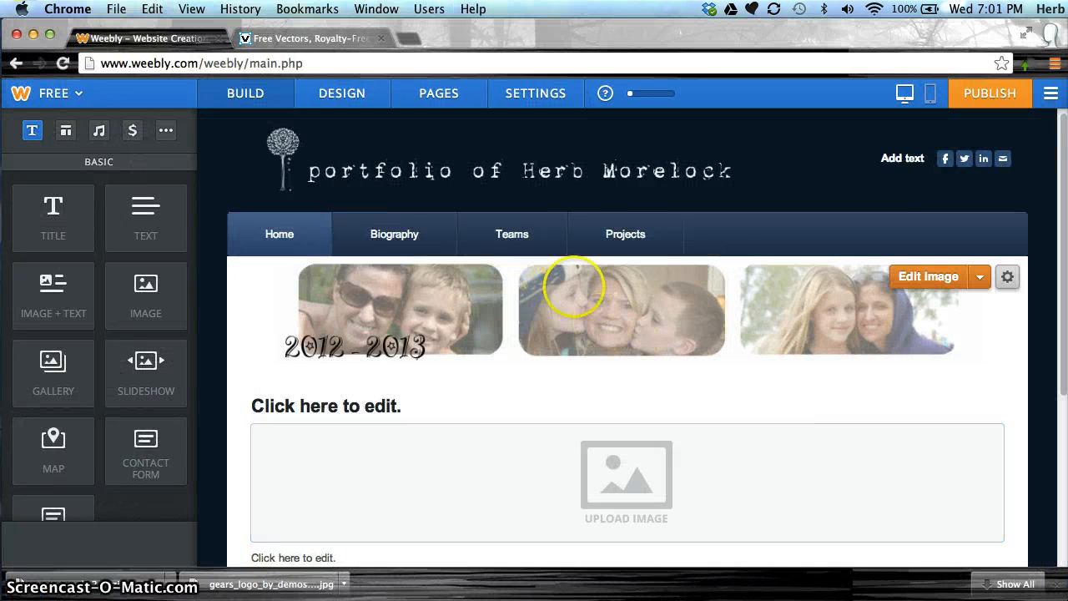
Switch to the Weebly editor in Chrome and remove the existing tree logo image from the site header
{"action": "left_click", "coordinate": [387, 160]}
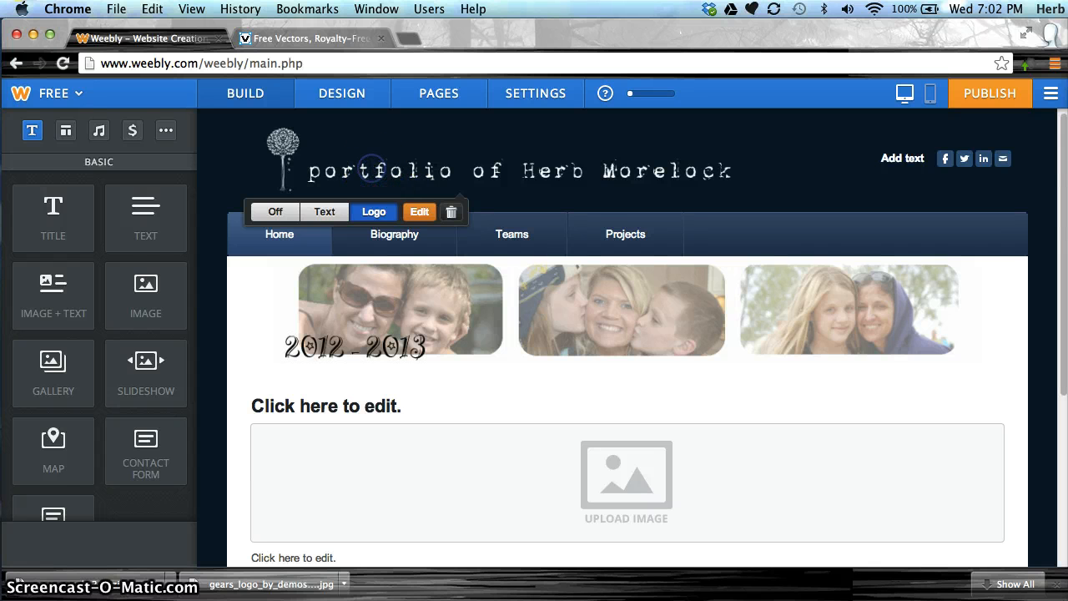
{"action": "left_click", "coordinate": [420, 211]}
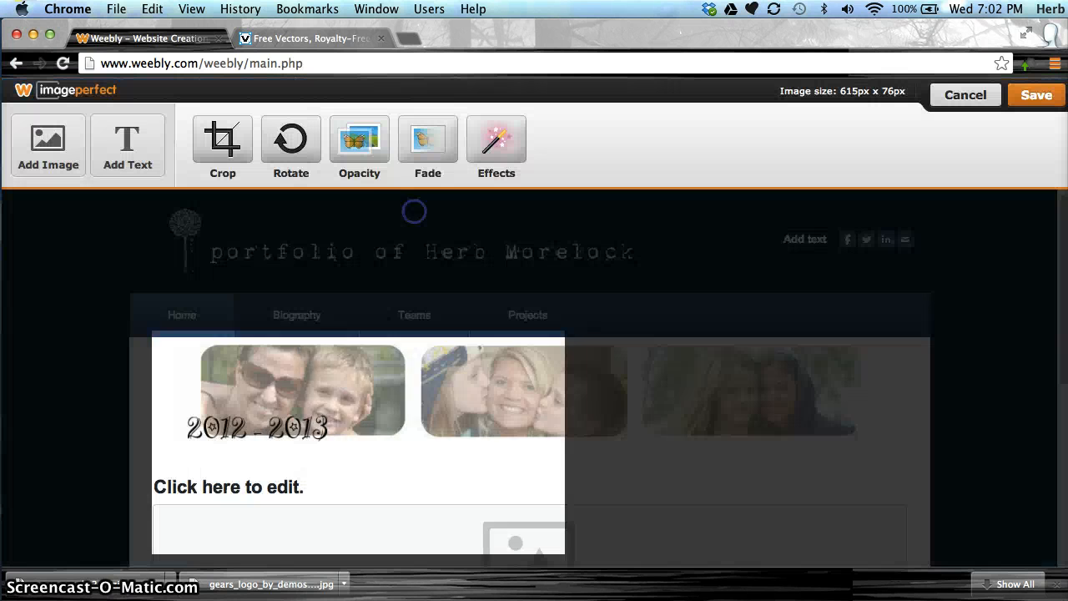
{"action": "left_click", "coordinate": [320, 232]}
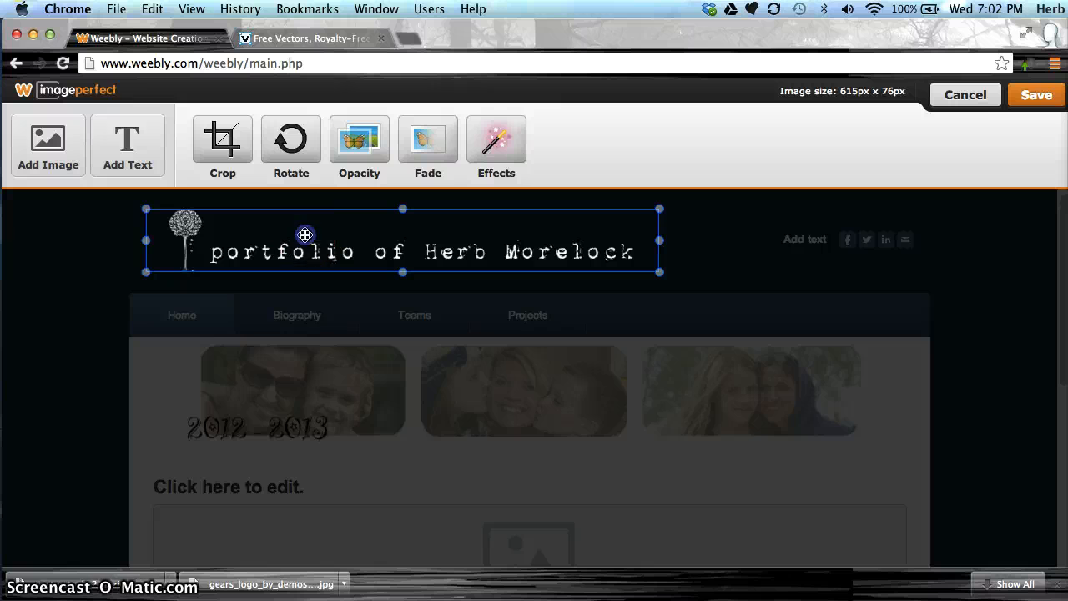
{"action": "key", "text": "Delete"}
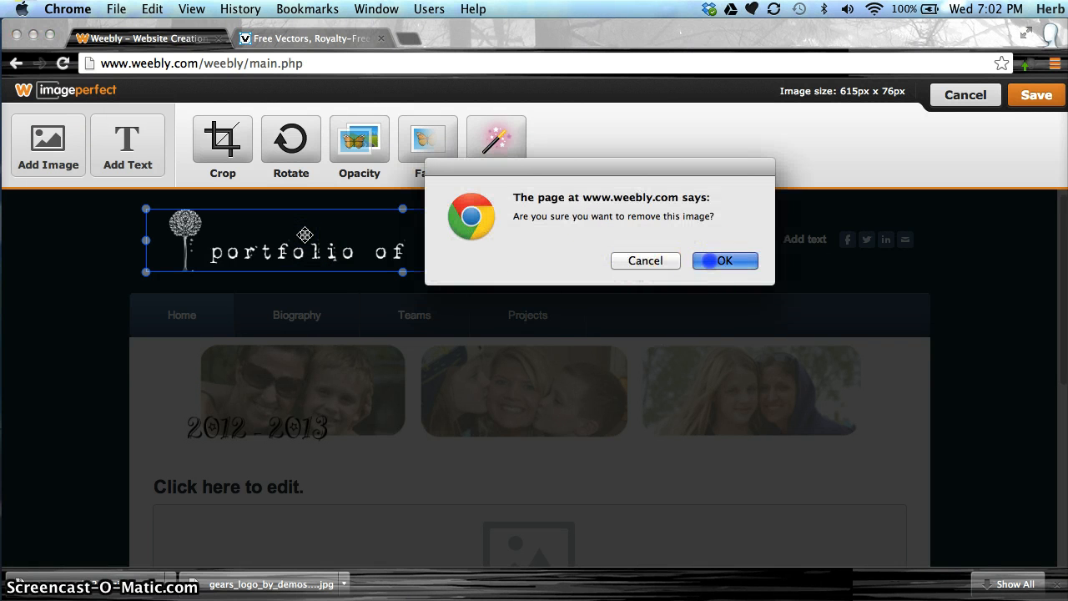
{"action": "left_click", "coordinate": [724, 260]}
Upload headerlogo.png from the Desktop as the new header logo image
{"action": "left_click", "coordinate": [436, 233]}
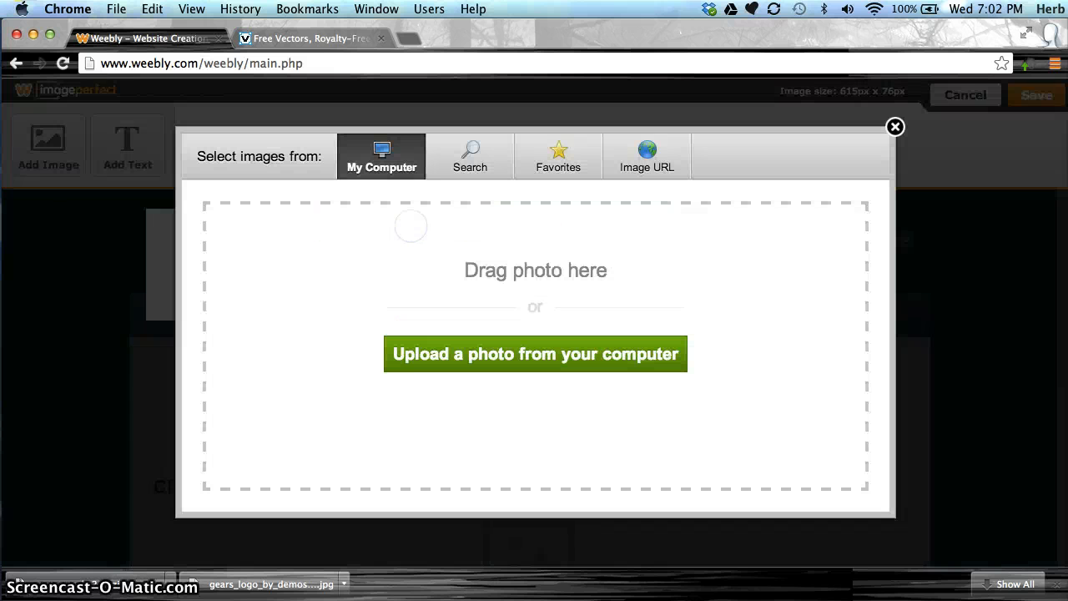
{"action": "left_click", "coordinate": [433, 355]}
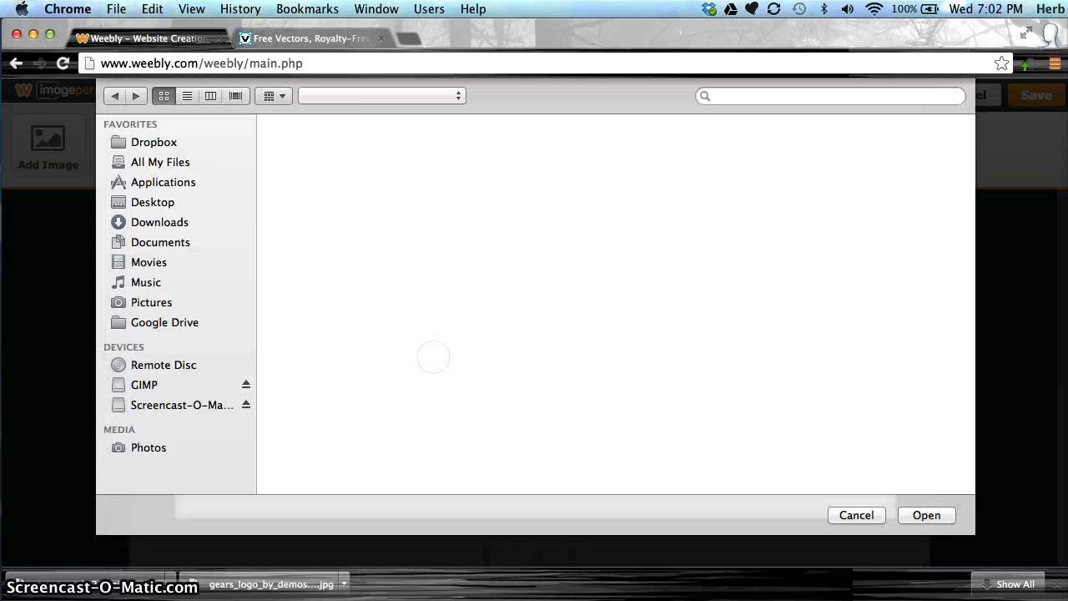
{"action": "left_click", "coordinate": [158, 201]}
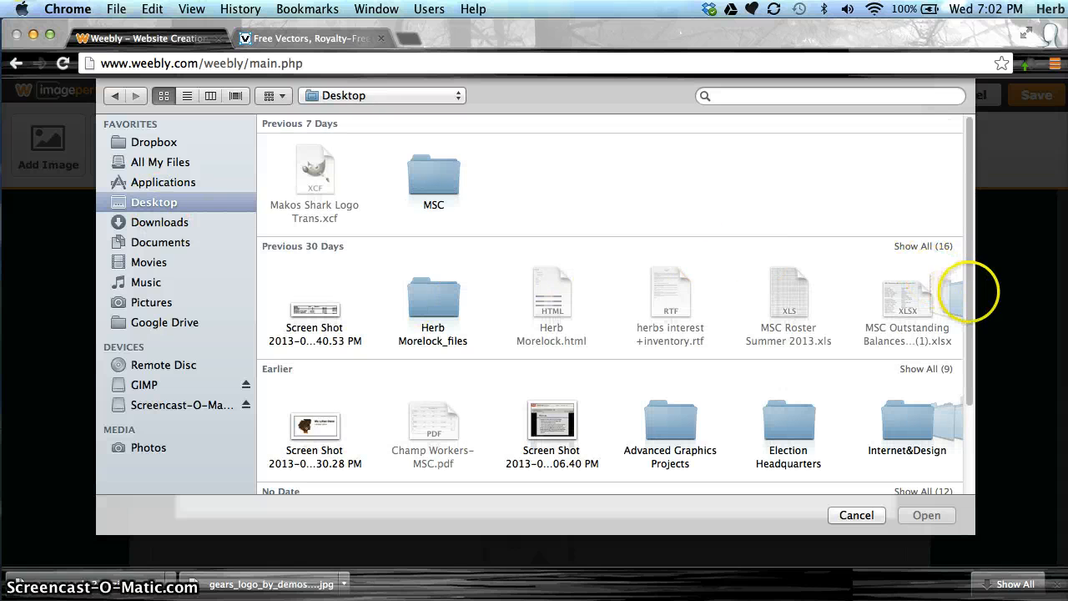
{"action": "left_click_drag", "start_coordinate": [969, 367], "coordinate": [970, 538]}
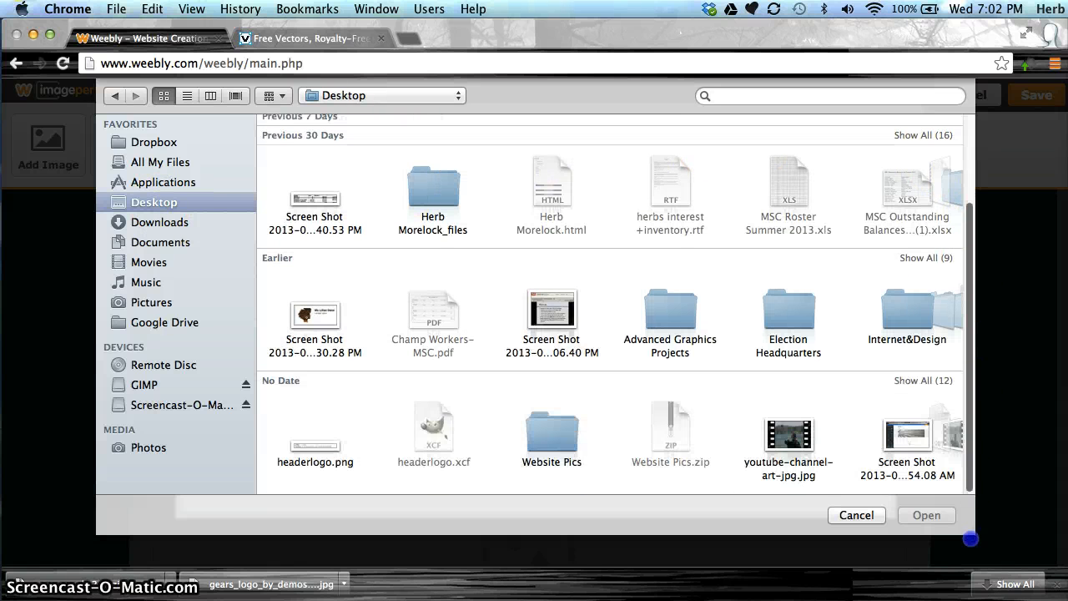
{"action": "left_click", "coordinate": [288, 448]}
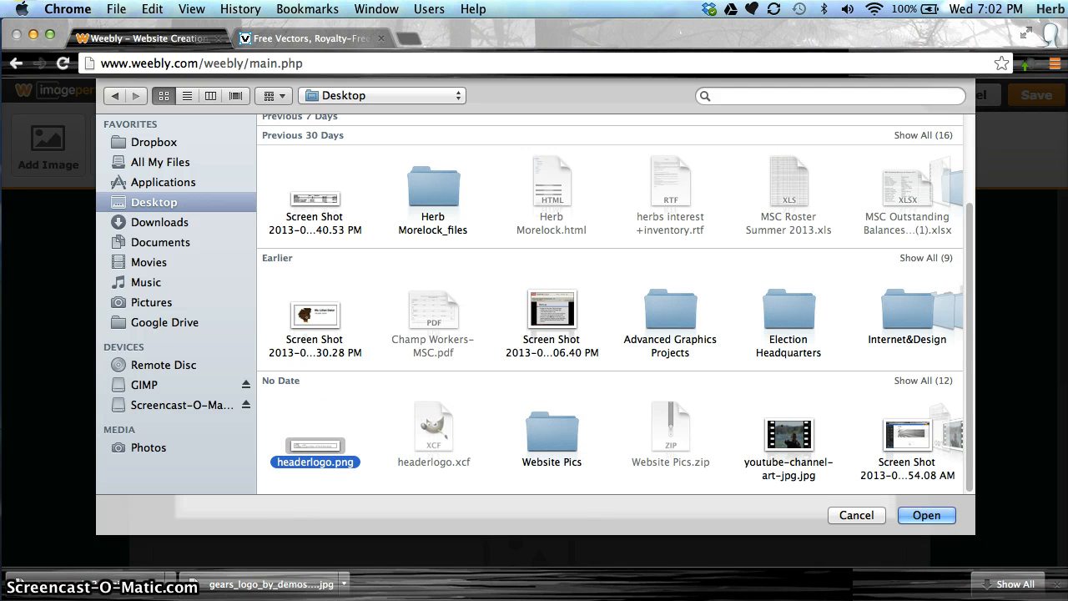
{"action": "double_click", "coordinate": [306, 449]}
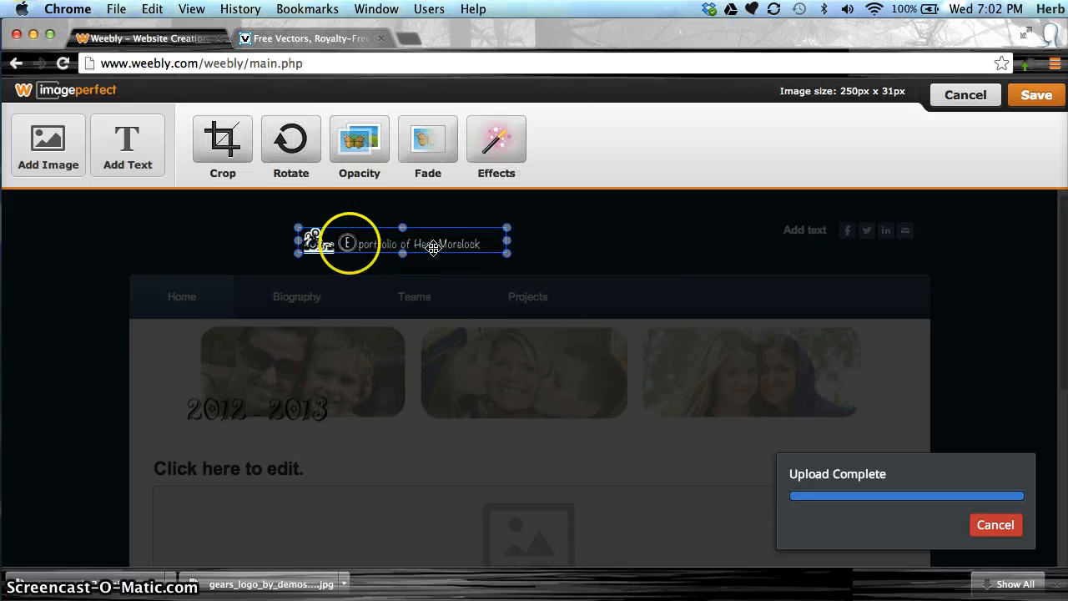
Enlarge the uploaded logo to about 636 x 79 px across the header area and save the header image
{"action": "left_click_drag", "start_coordinate": [298, 228], "coordinate": [124, 194]}
{"action": "left_click", "coordinate": [568, 297]}
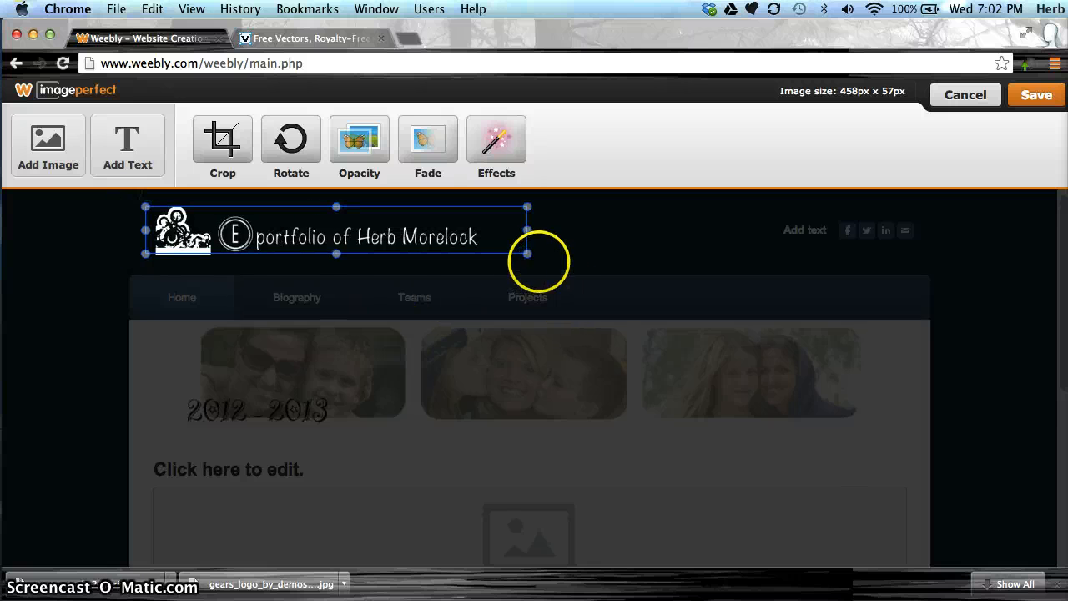
{"action": "left_click_drag", "start_coordinate": [527, 257], "coordinate": [707, 269]}
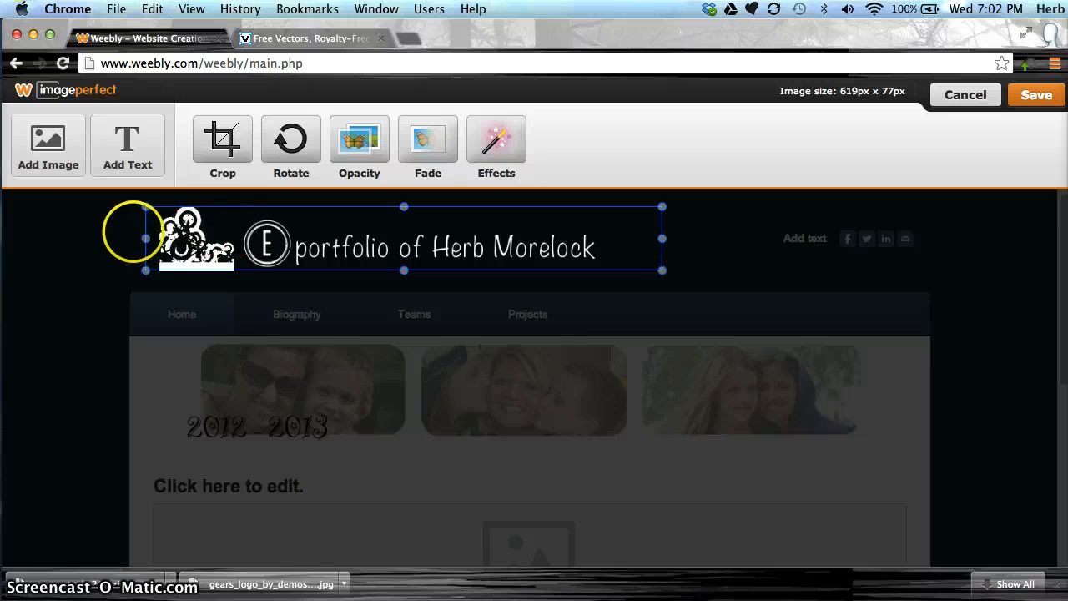
{"action": "left_click_drag", "start_coordinate": [132, 234], "coordinate": [134, 241]}
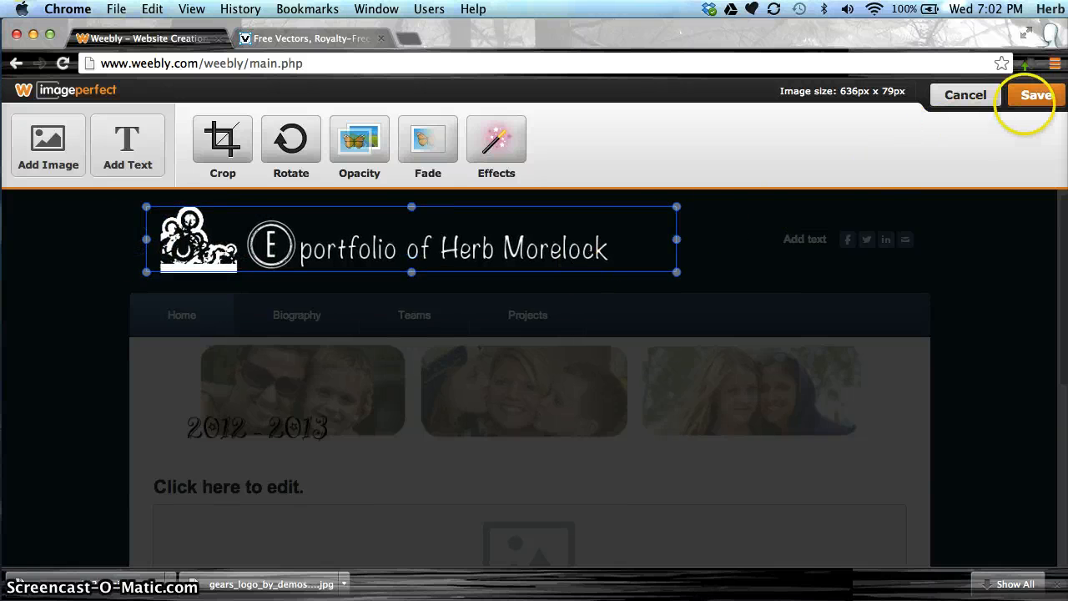
{"action": "left_click", "coordinate": [1035, 94]}
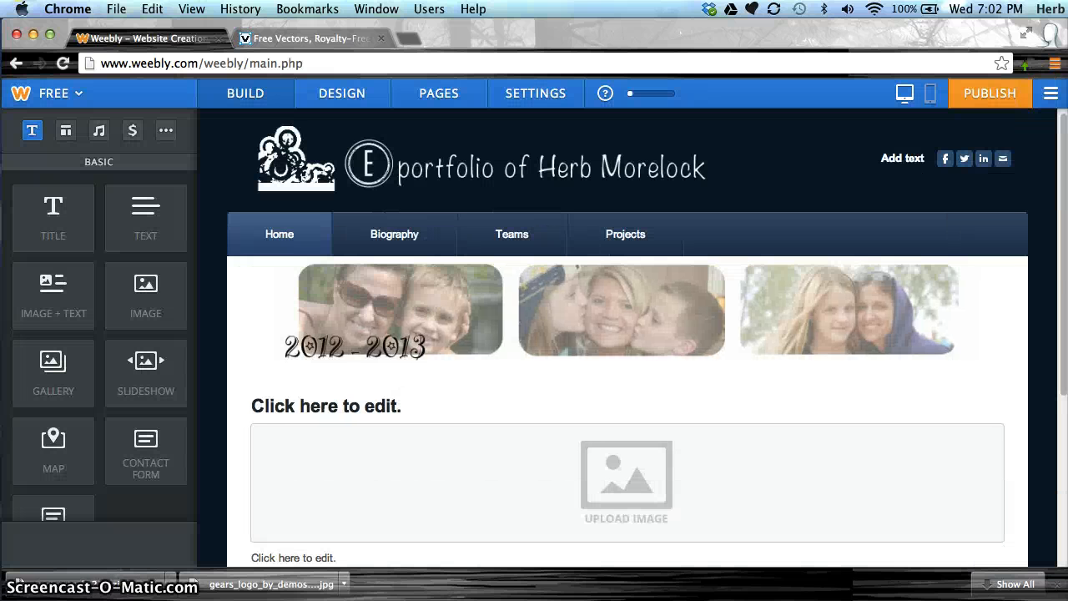
{"action": "mouse_move", "coordinate": [396, 176]}
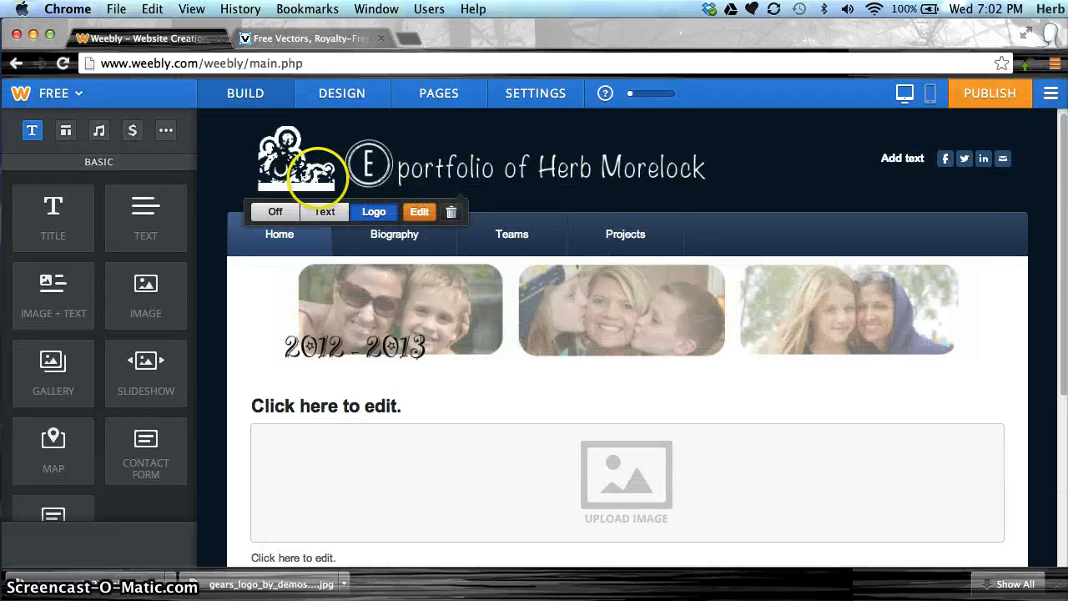